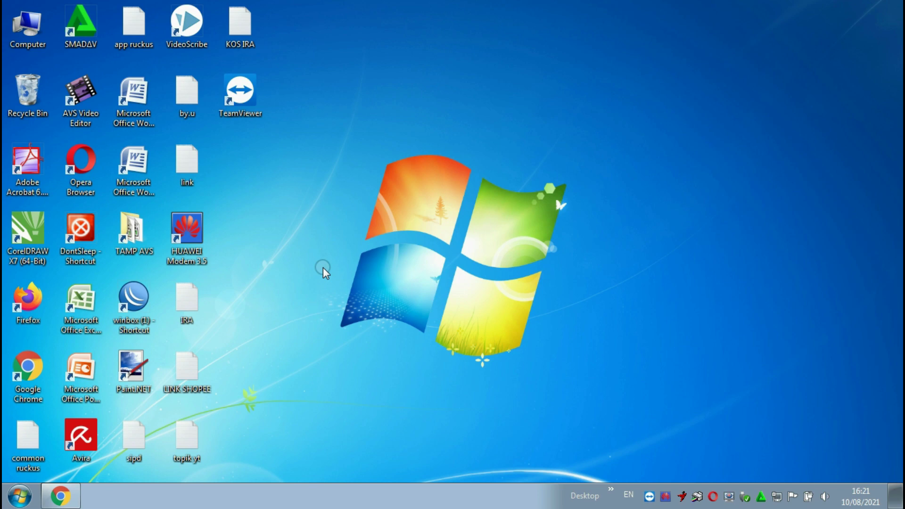
pyautogui.click(776, 496)
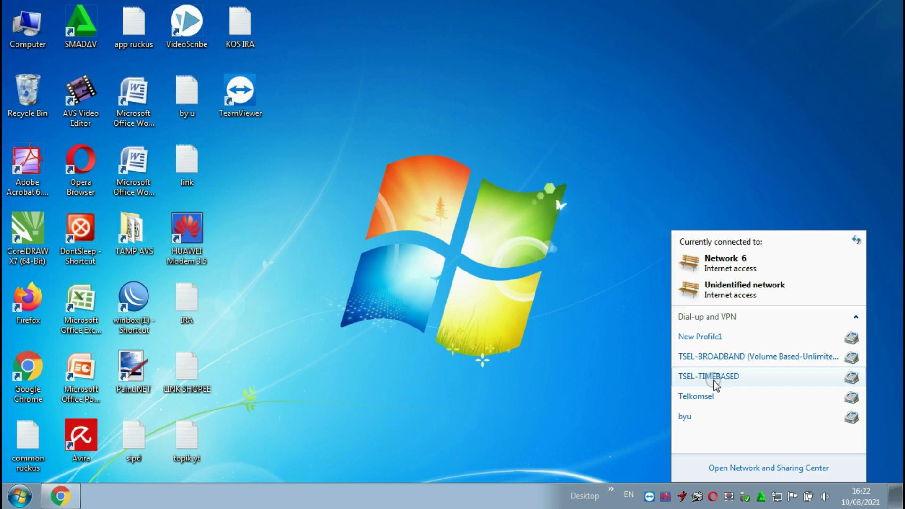
pyautogui.click(390, 186)
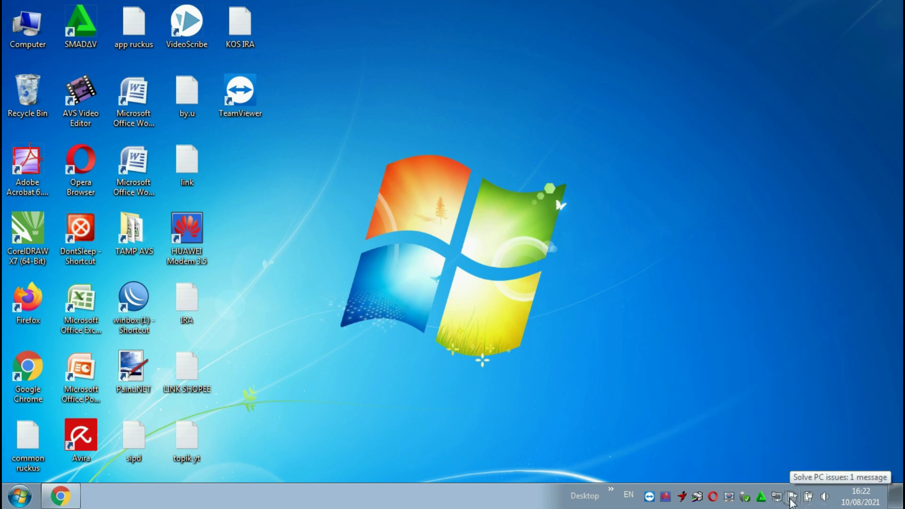
# - Launch WinBox and log in to the hEX lite router by its MAC address from the Neighbors list
pyautogui.doubleClick(133, 297)
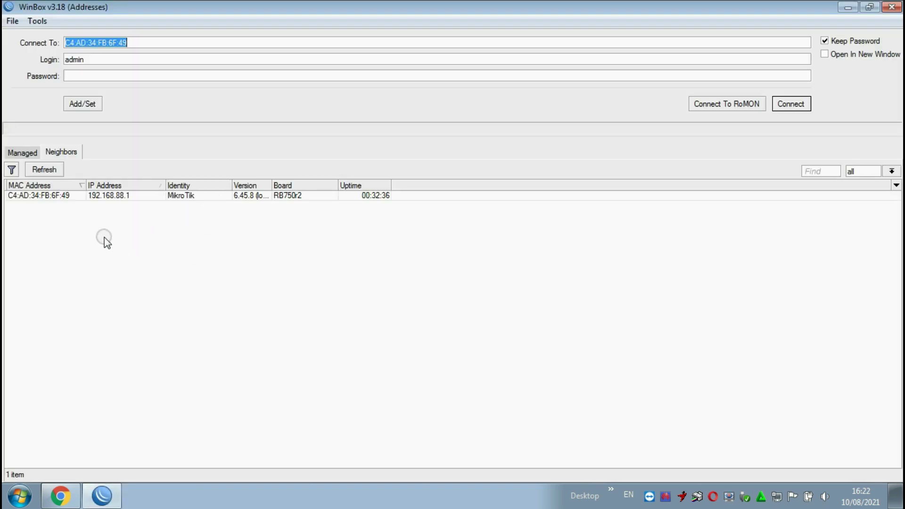
pyautogui.click(118, 205)
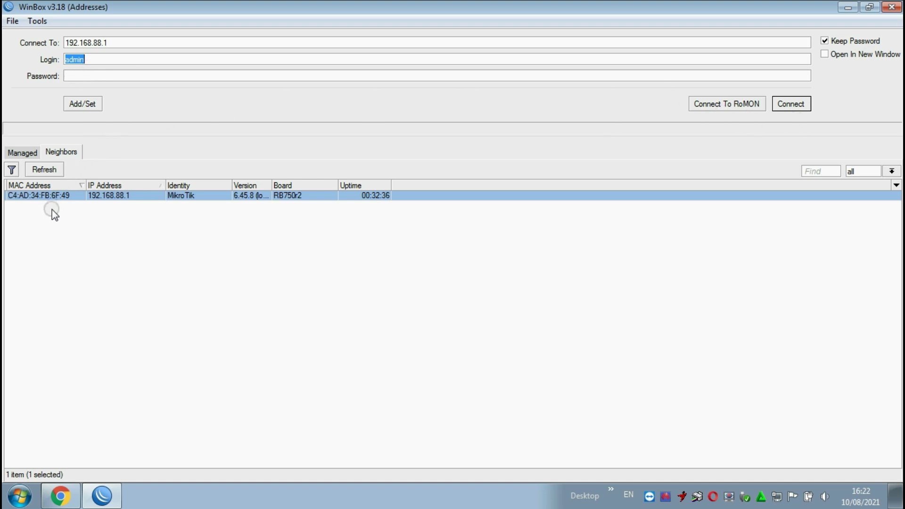
pyautogui.click(40, 204)
pyautogui.click(36, 201)
pyautogui.click(139, 43)
pyautogui.moveTo(139, 43); pyautogui.dragTo(48, 47)
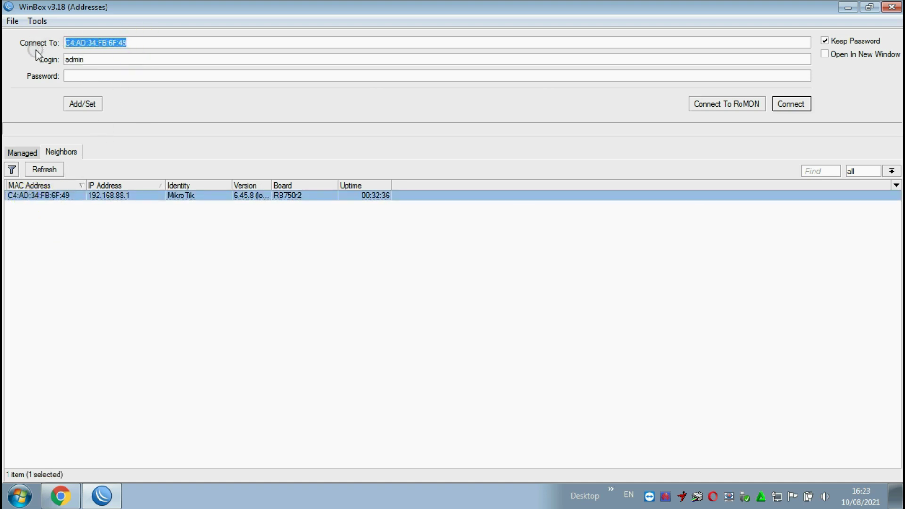
pyautogui.click(100, 233)
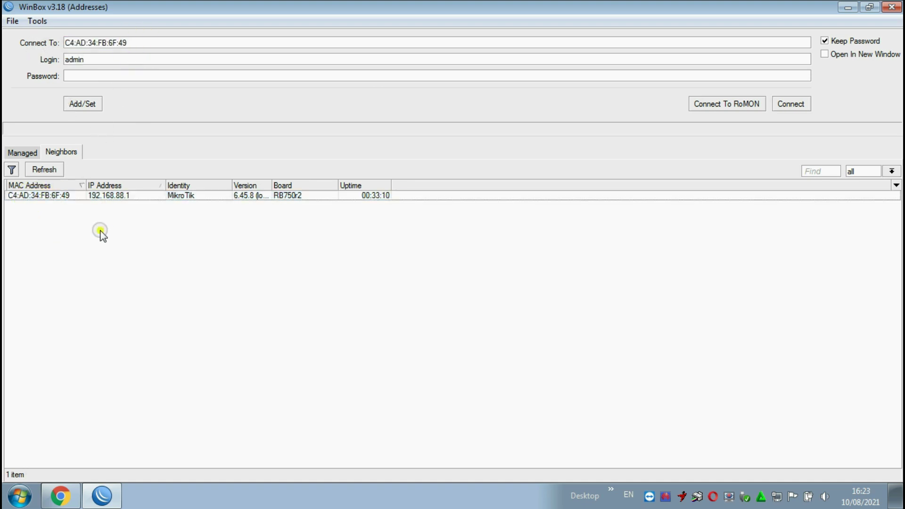
pyautogui.click(113, 198)
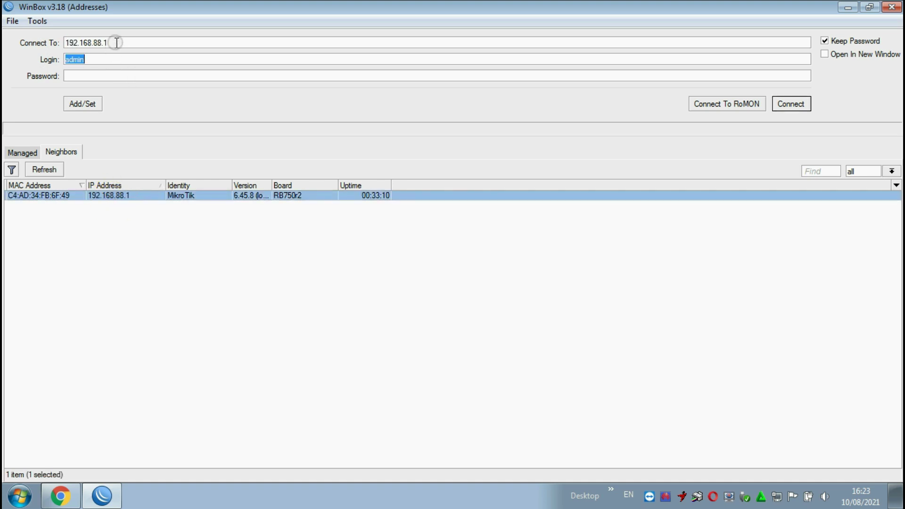
pyautogui.moveTo(116, 42); pyautogui.dragTo(22, 41)
pyautogui.click(47, 228)
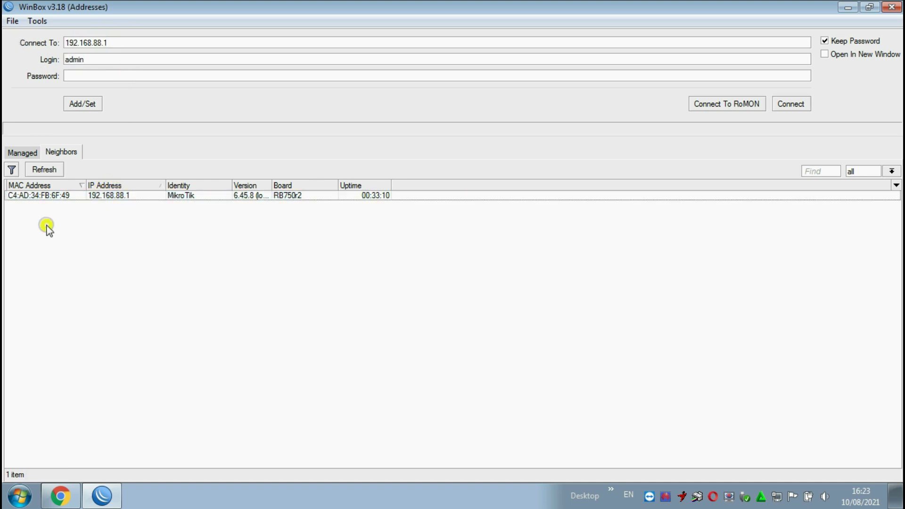
pyautogui.click(33, 198)
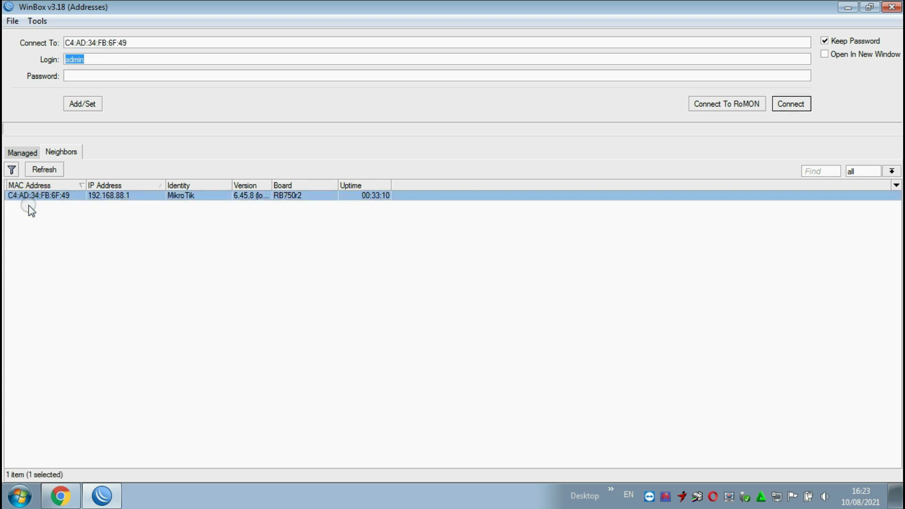
pyautogui.click(806, 104)
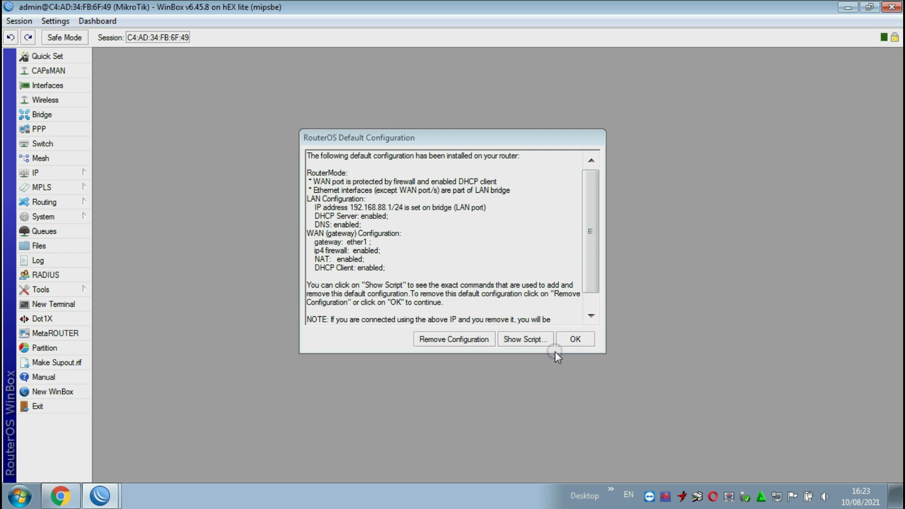
# - Remove the router's default configuration and open the IP > DHCP Client list
pyautogui.click(471, 340)
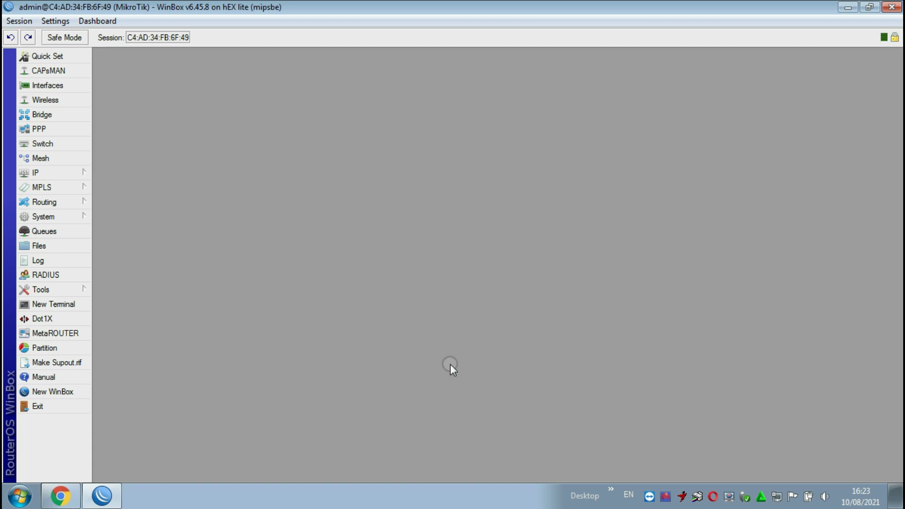
pyautogui.click(62, 172)
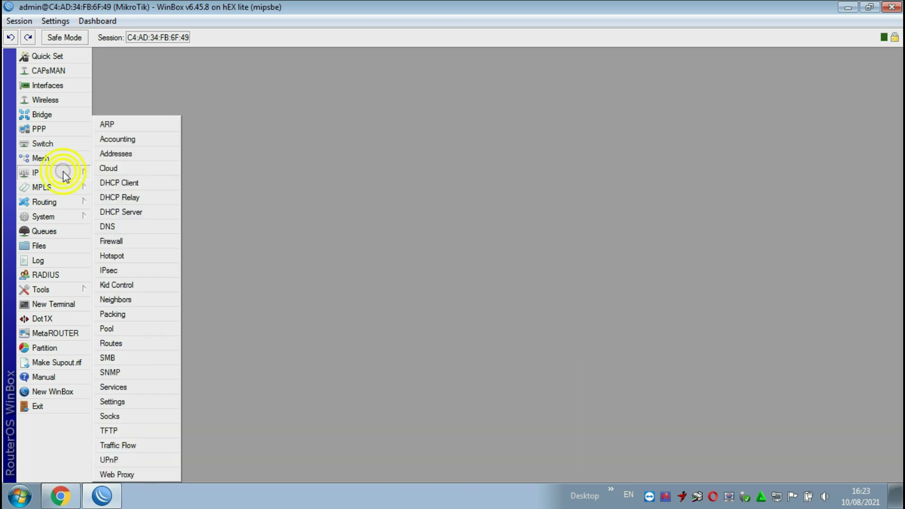
pyautogui.click(136, 183)
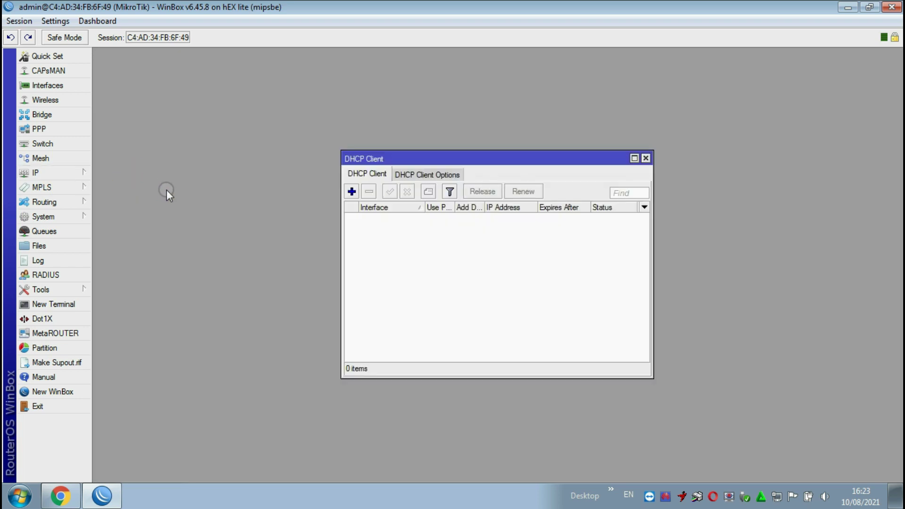
pyautogui.click(351, 191)
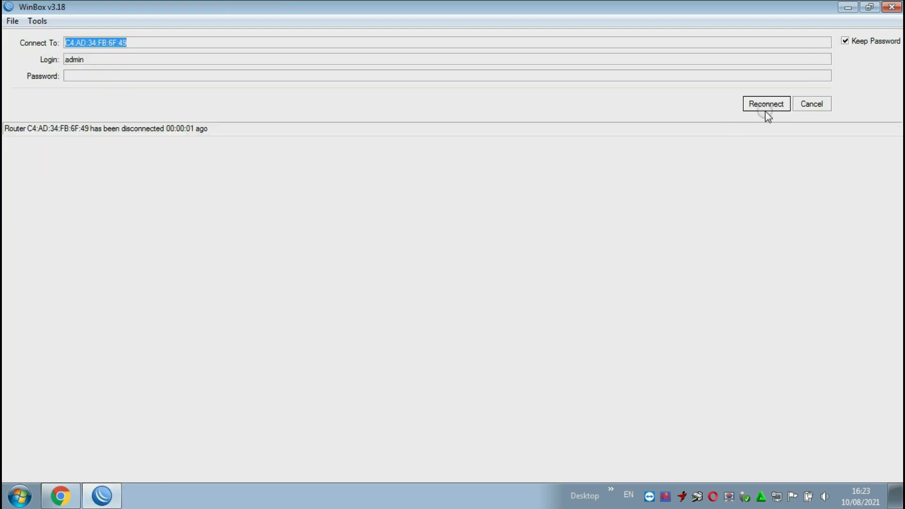
# - Reconnect to the hEX lite router by selecting its MAC address
pyautogui.click(815, 107)
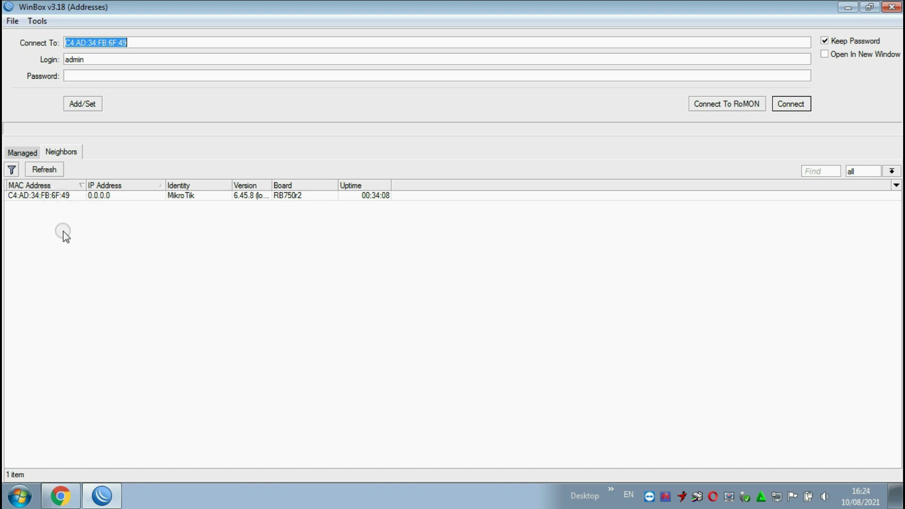
pyautogui.click(100, 198)
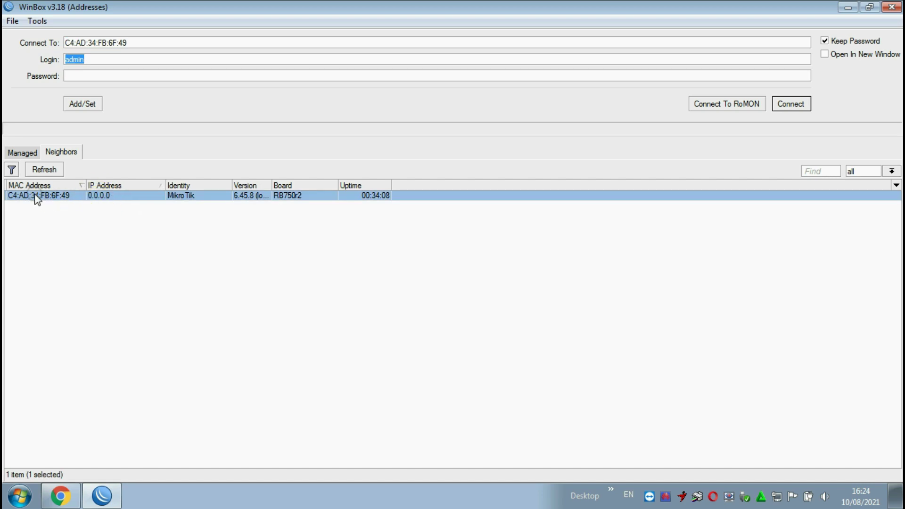
pyautogui.click(790, 103)
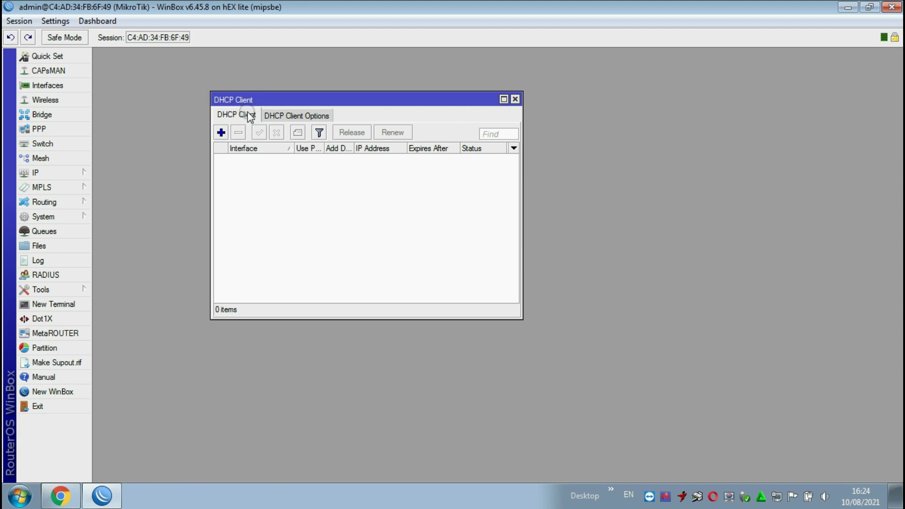
# - Add a DHCP client on ether1 and close the DHCP Client list
pyautogui.click(221, 133)
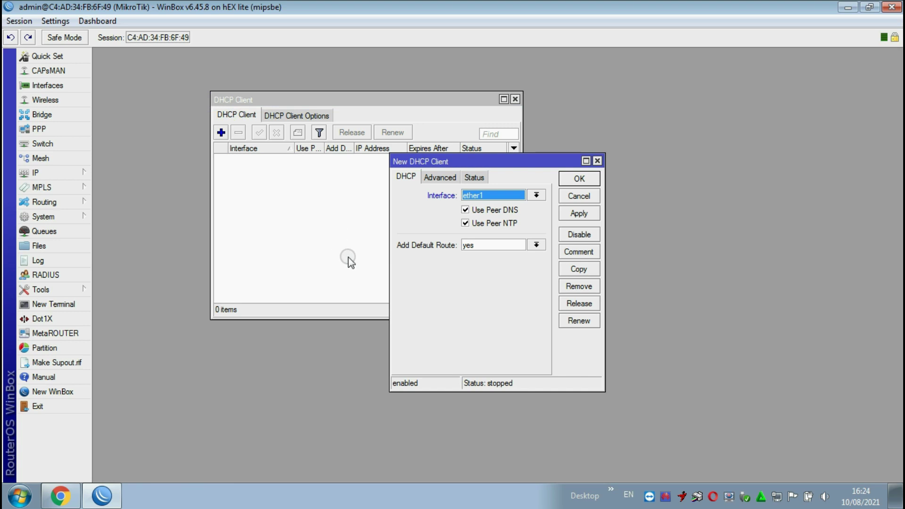
pyautogui.click(497, 195)
pyautogui.click(572, 213)
pyautogui.click(576, 179)
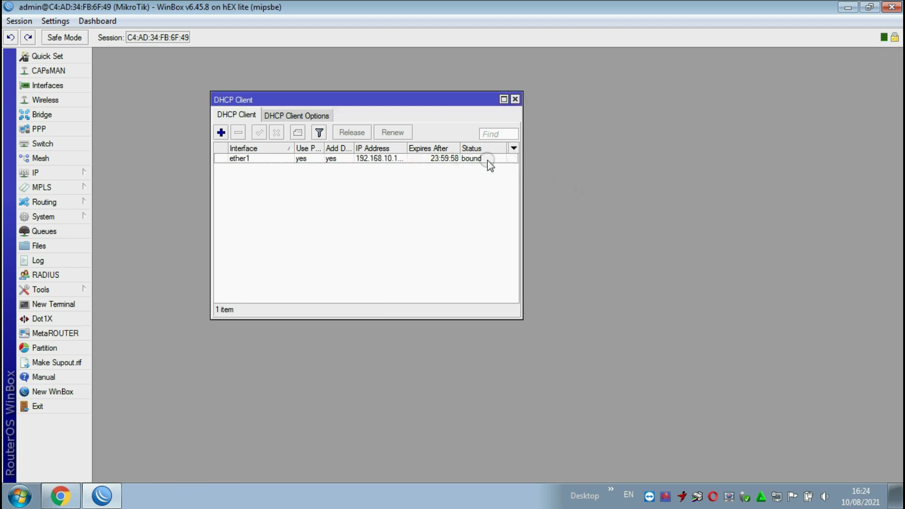
pyautogui.click(515, 99)
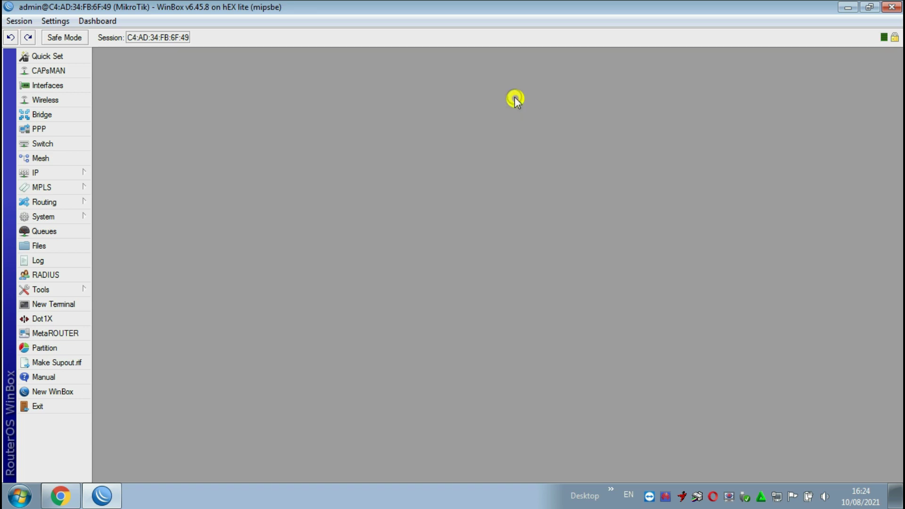
# - Add the static address 10.10.10.1/24 on ether2 in IP > Addresses
pyautogui.click(54, 175)
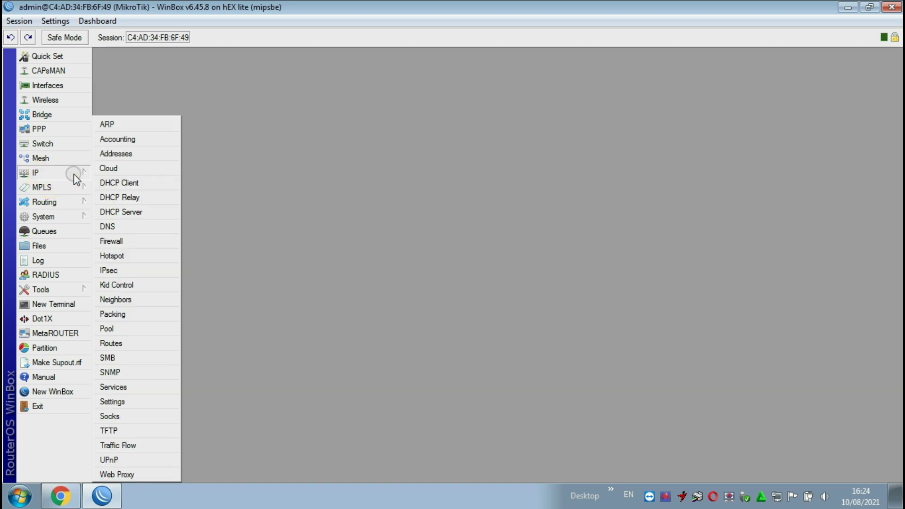
pyautogui.click(115, 154)
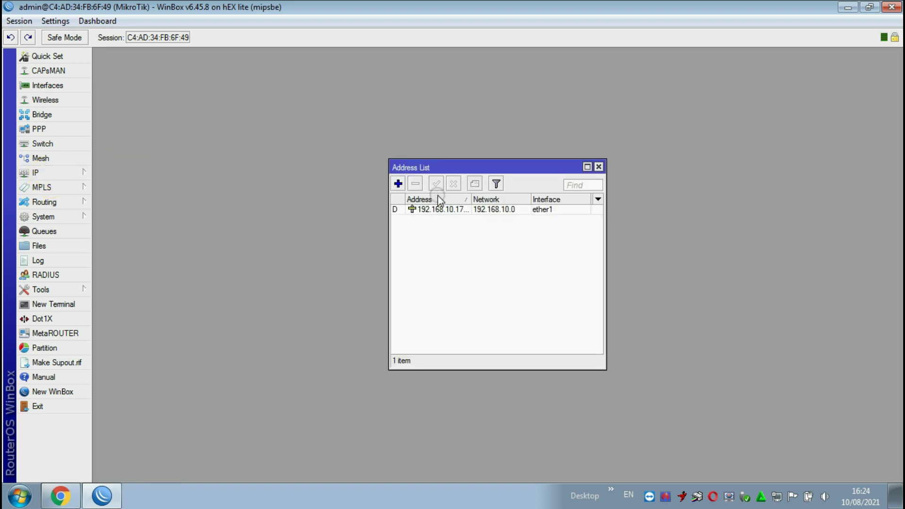
pyautogui.click(398, 184)
pyautogui.click(528, 244)
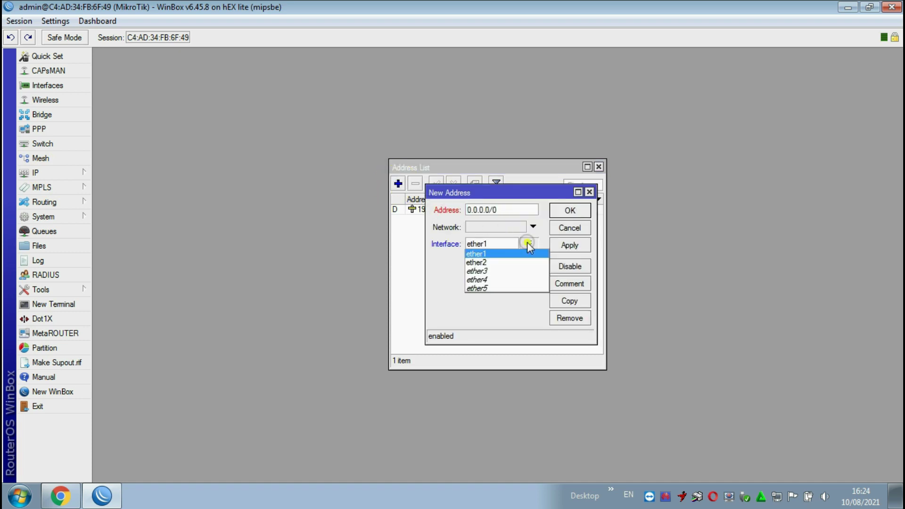
pyautogui.click(499, 260)
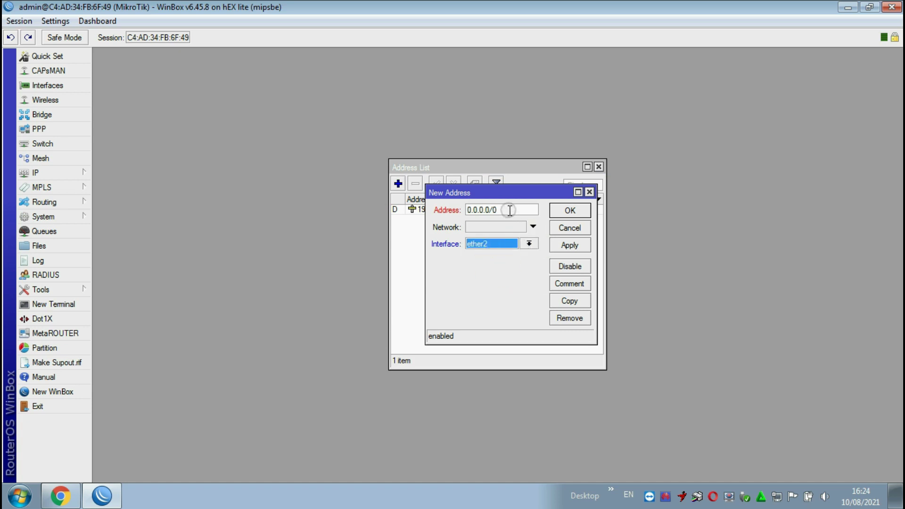
pyautogui.doubleClick(494, 209)
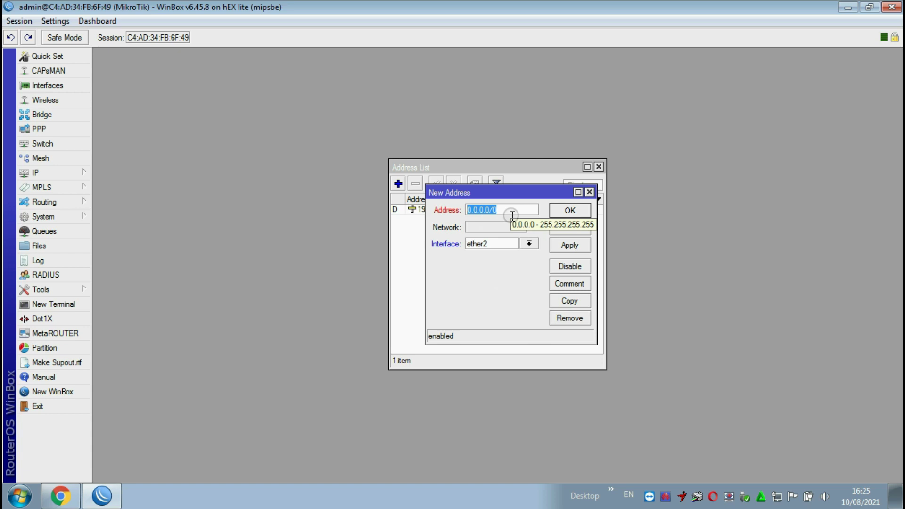
pyautogui.write('10')
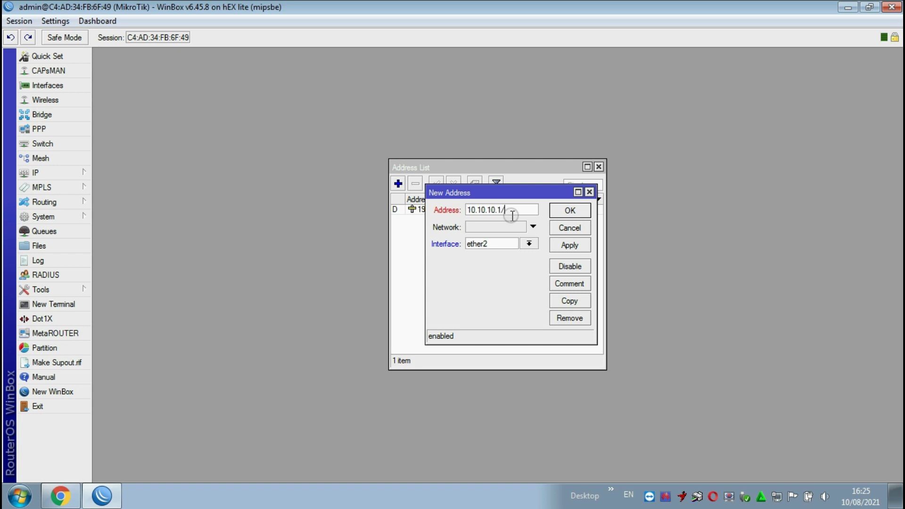
pyautogui.click(570, 245)
pyautogui.click(569, 210)
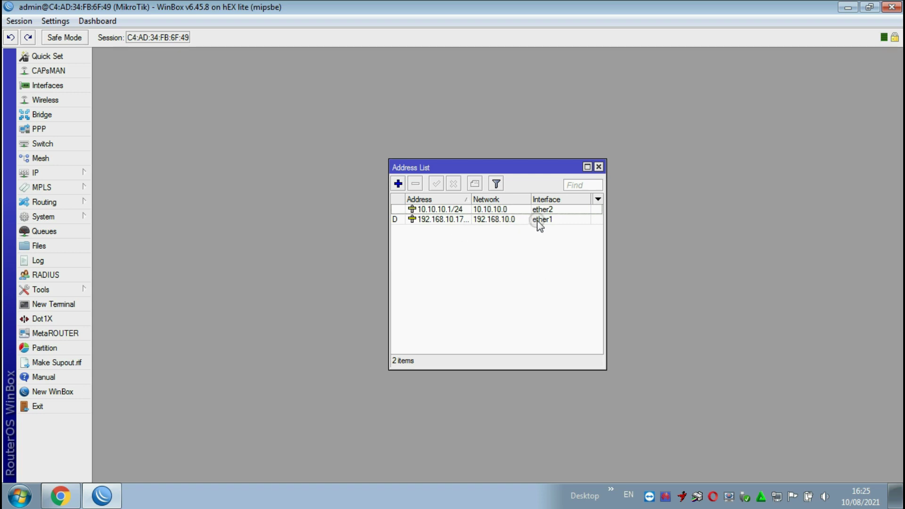
pyautogui.click(598, 167)
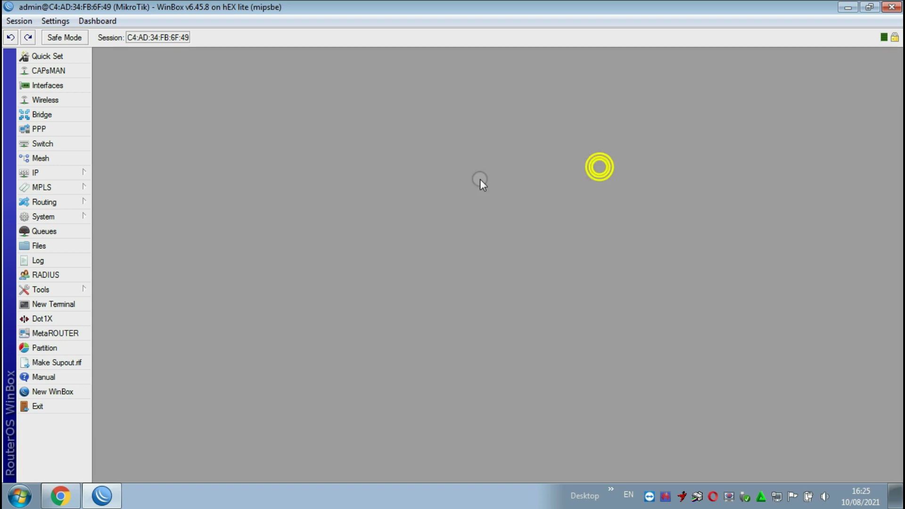
# - Enable Allow Remote Requests in the IP > DNS settings and apply it
pyautogui.click(58, 177)
pyautogui.click(113, 226)
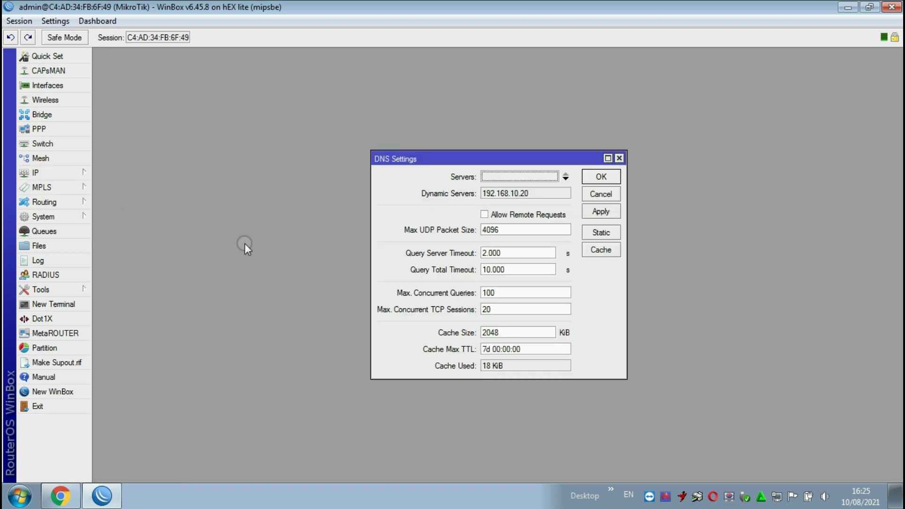
pyautogui.click(486, 216)
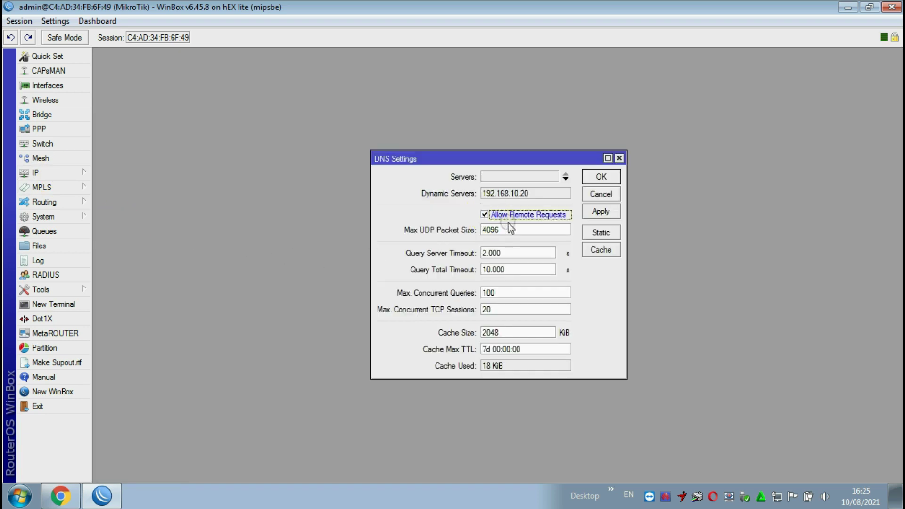
pyautogui.click(604, 214)
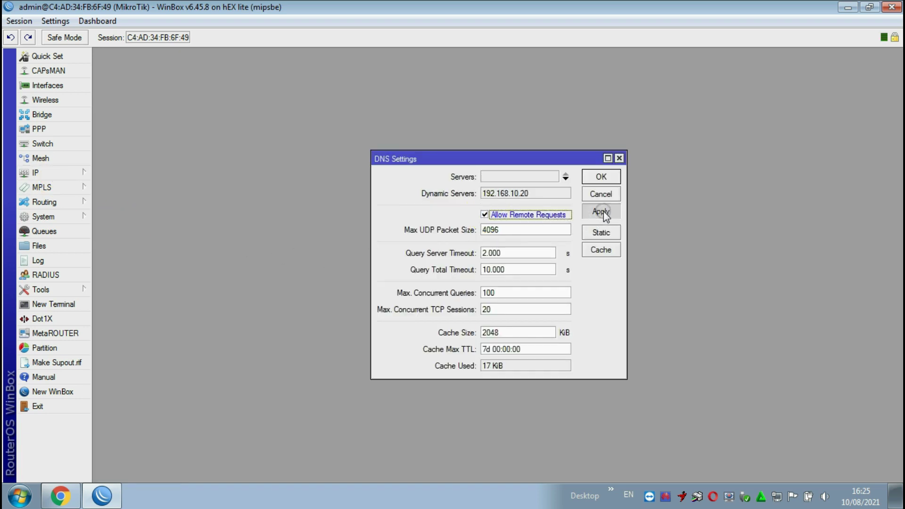
pyautogui.click(602, 178)
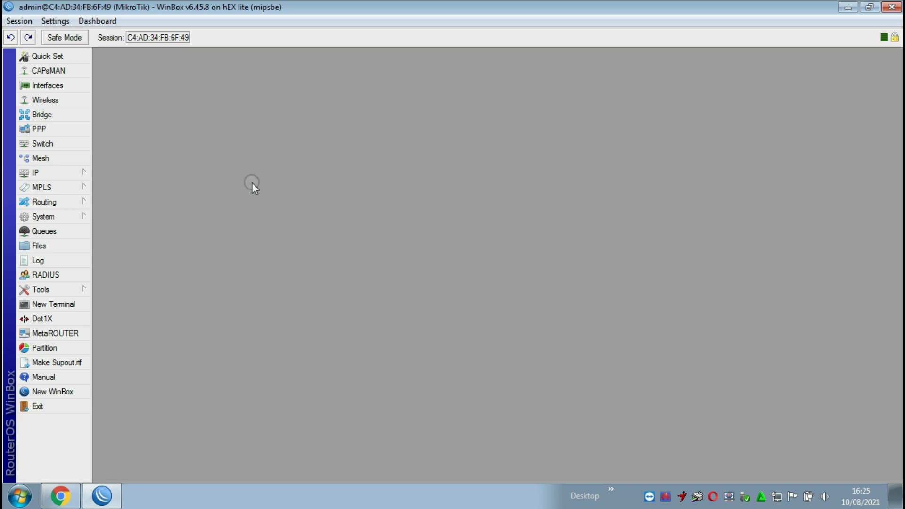
pyautogui.click(75, 173)
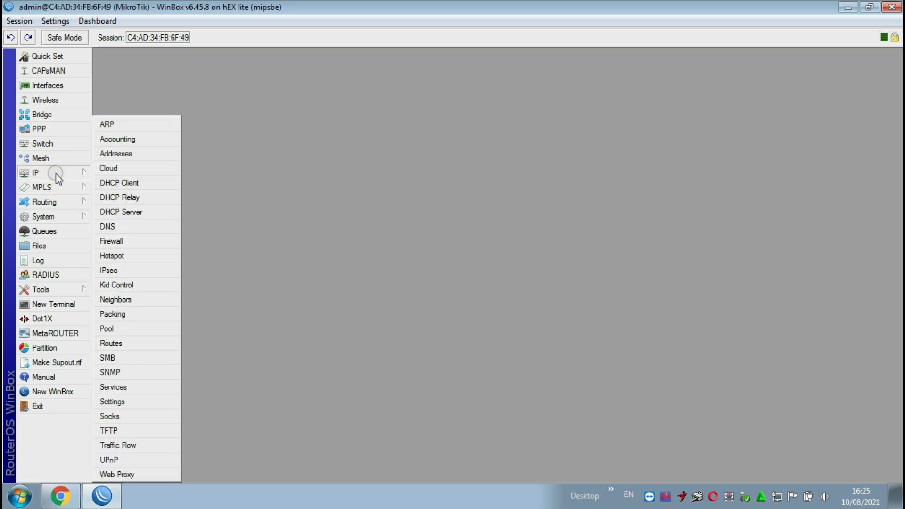
# - Add a NAT rule with Out. Interface ether1 and action masquerade, then close Firewall
pyautogui.click(124, 239)
pyautogui.click(255, 176)
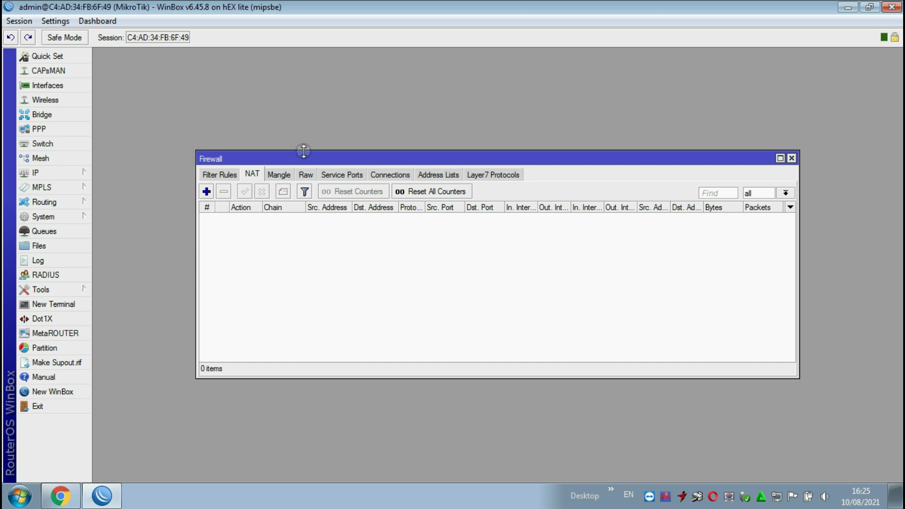
pyautogui.moveTo(304, 151); pyautogui.dragTo(335, 91)
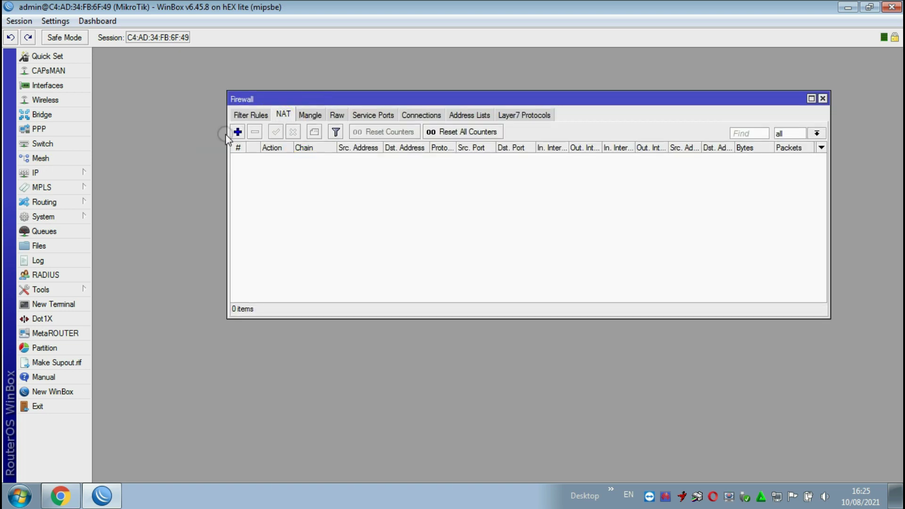
pyautogui.click(237, 131)
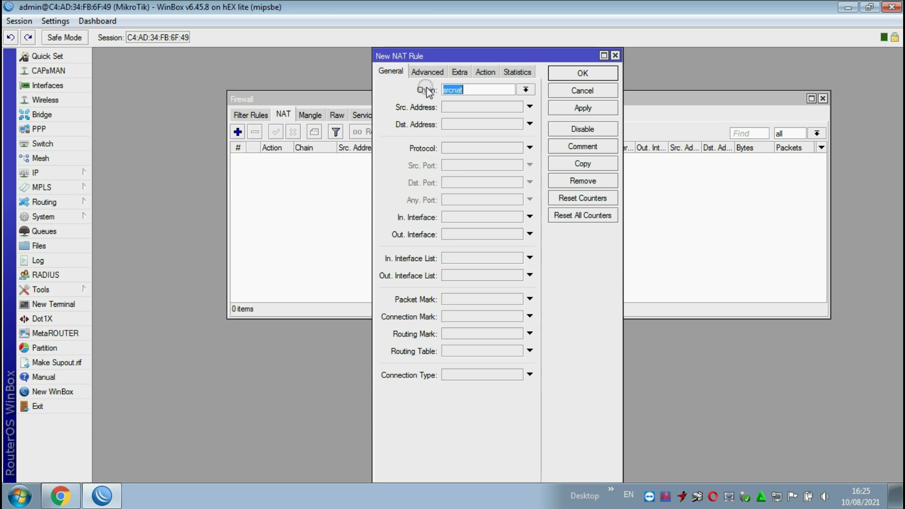
pyautogui.click(492, 234)
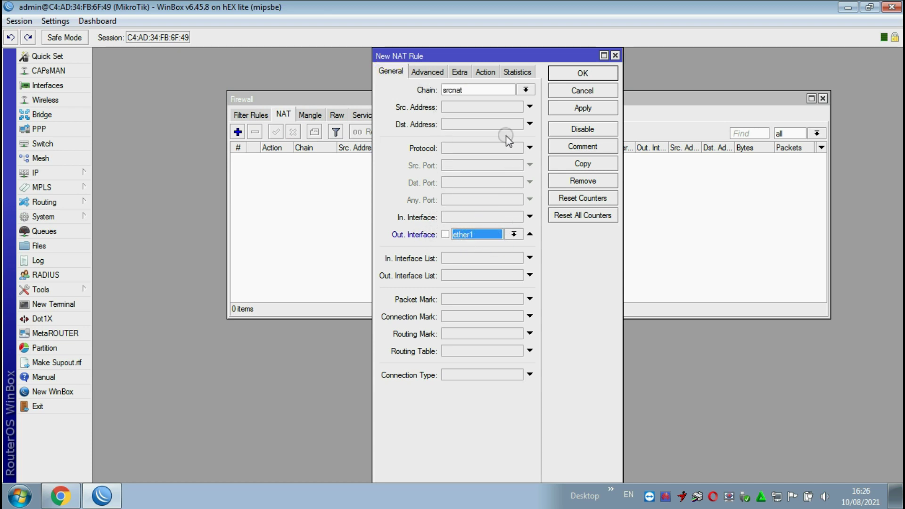
pyautogui.click(485, 72)
pyautogui.click(475, 90)
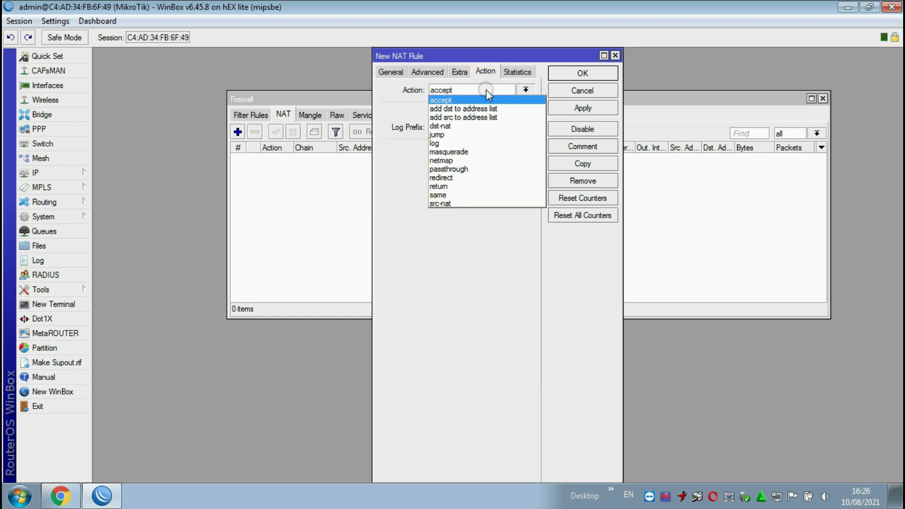
pyautogui.click(470, 151)
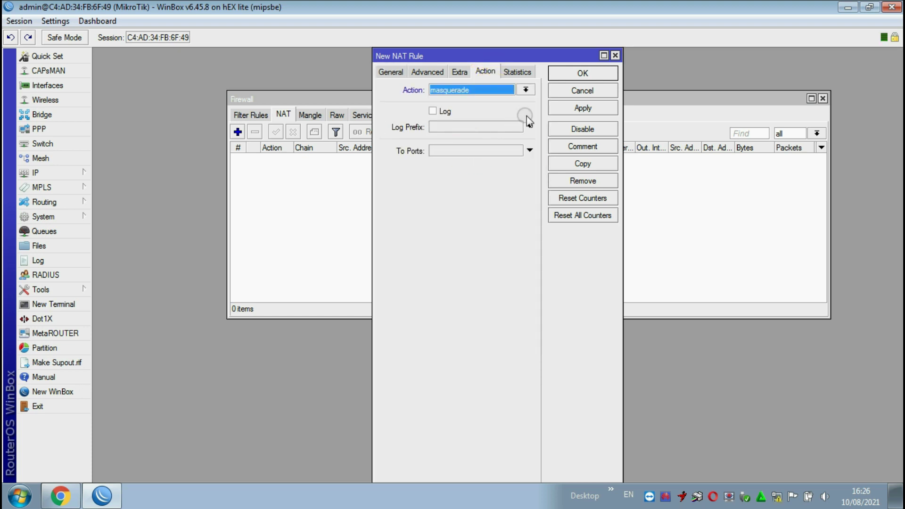
pyautogui.click(570, 107)
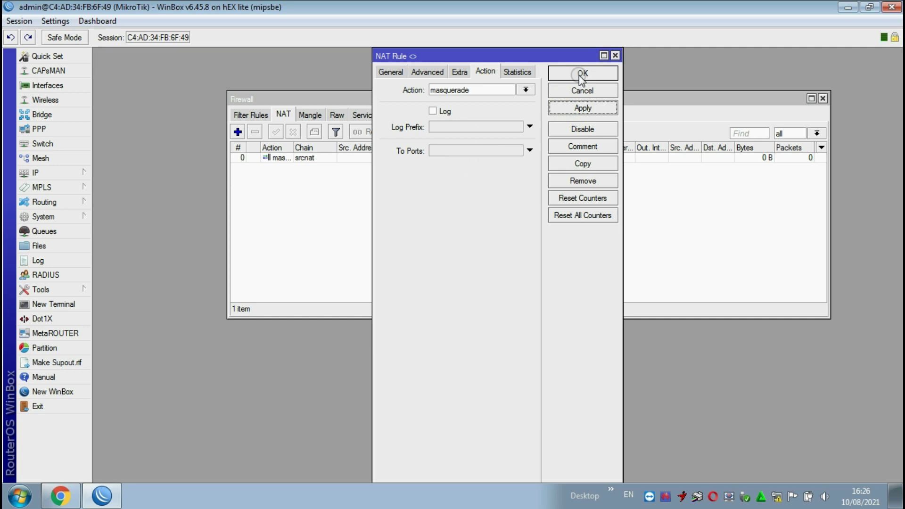
pyautogui.click(581, 75)
pyautogui.click(822, 98)
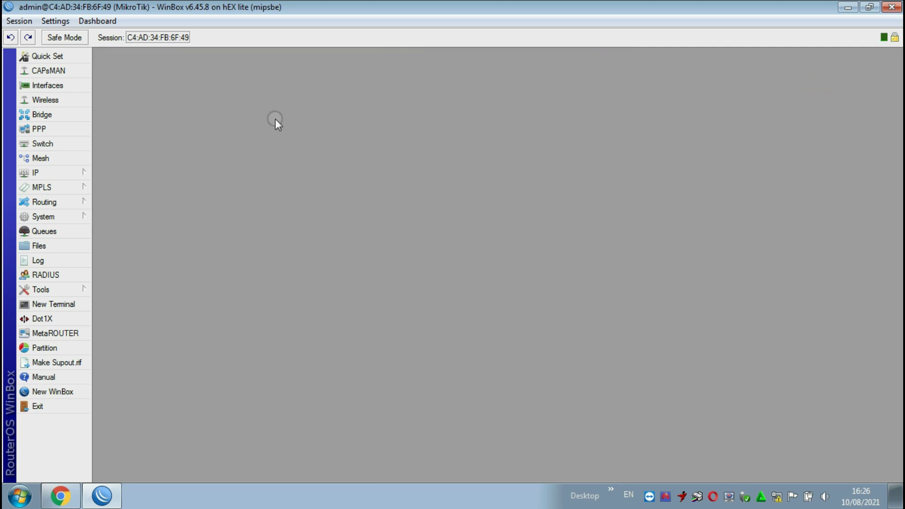
pyautogui.click(50, 176)
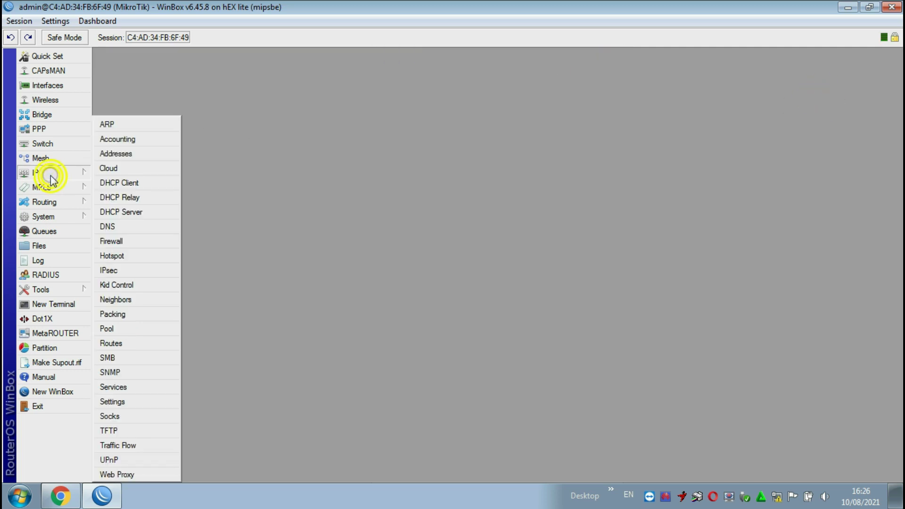
# - Start Hotspot Setup from the IP > Hotspot Servers tab with ether2 as interface
pyautogui.click(113, 255)
pyautogui.moveTo(388, 159); pyautogui.dragTo(385, 121)
pyautogui.click(285, 139)
pyautogui.click(277, 137)
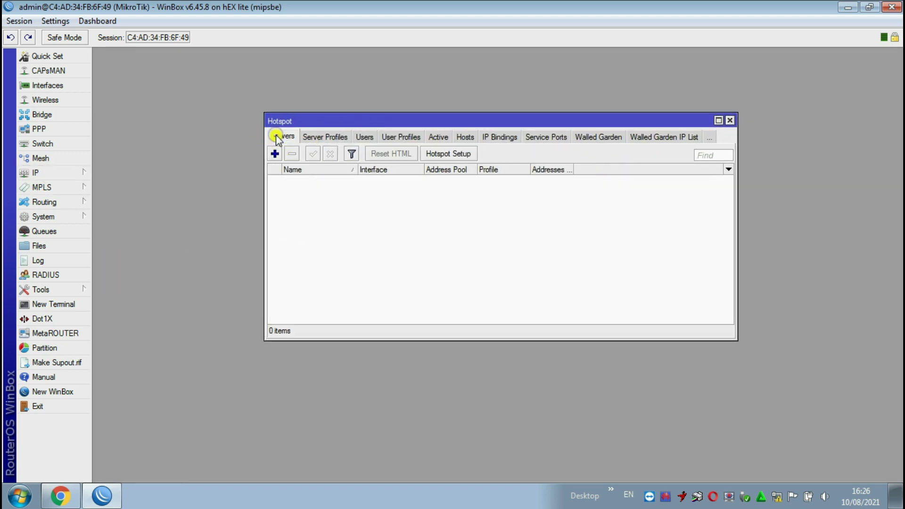
pyautogui.click(450, 155)
pyautogui.click(499, 249)
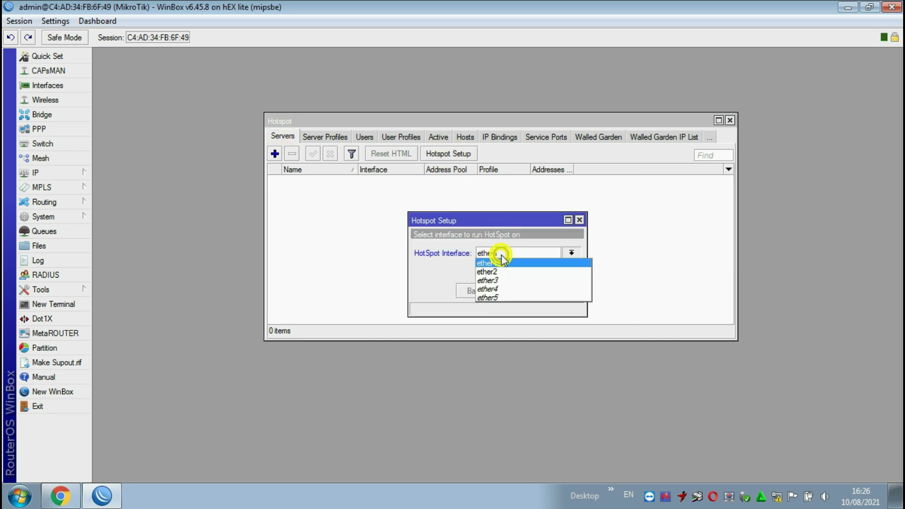
pyautogui.click(498, 273)
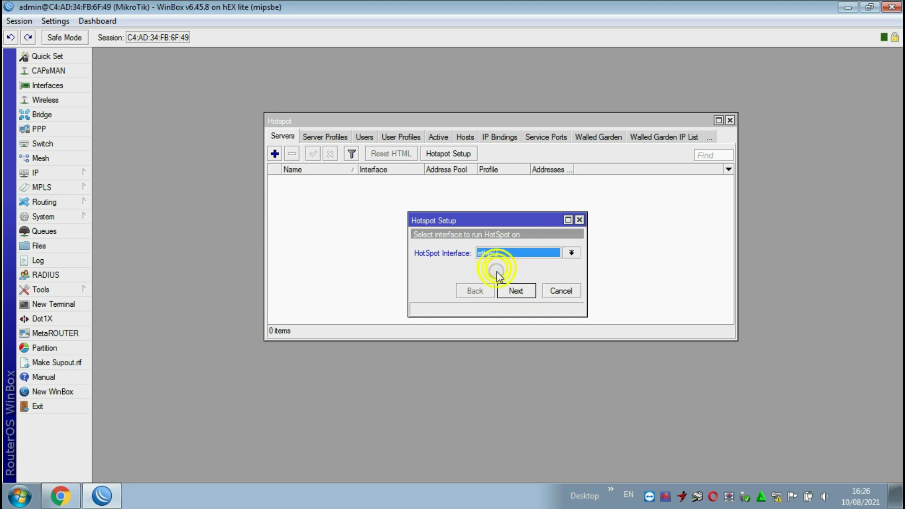
# - Accept the wizard defaults to create hotspot1 with pool hs-pool-2 and profile hsprof1
pyautogui.click(516, 289)
pyautogui.click(517, 290)
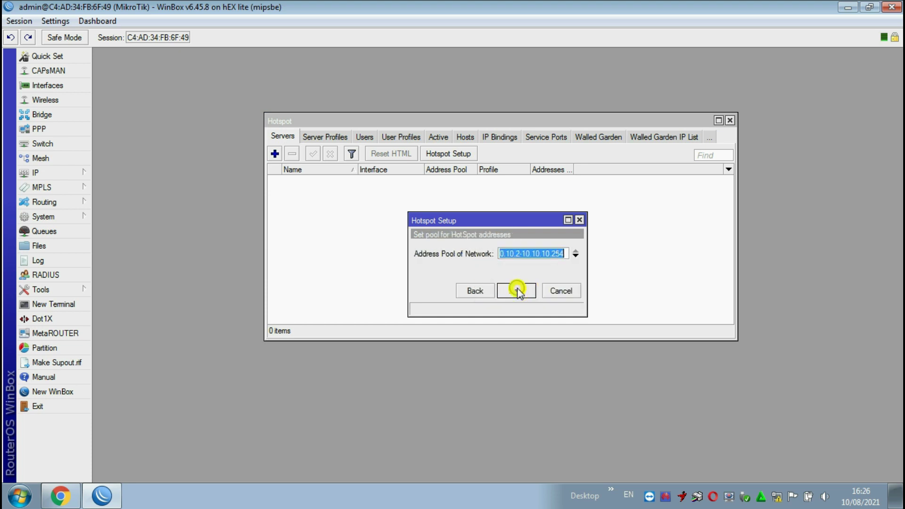
pyautogui.click(516, 289)
pyautogui.click(516, 289)
pyautogui.click(516, 290)
pyautogui.click(516, 289)
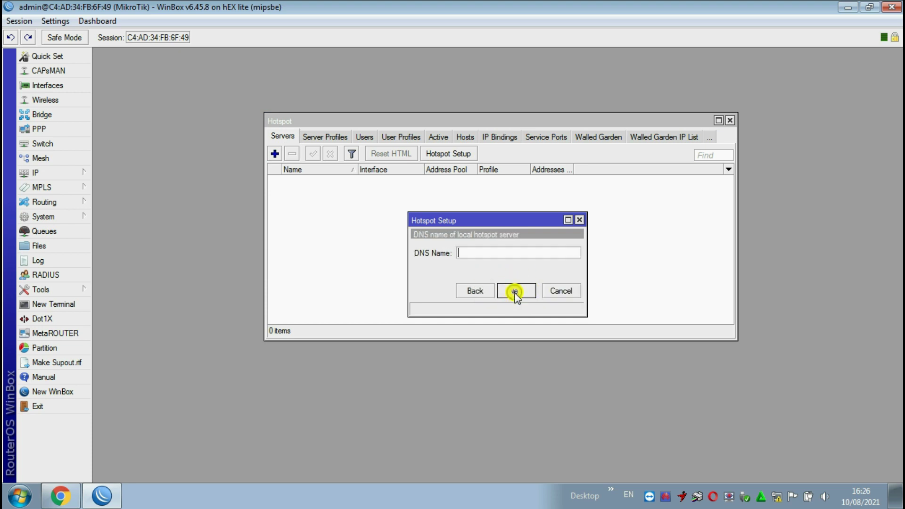
pyautogui.click(516, 290)
pyautogui.click(516, 290)
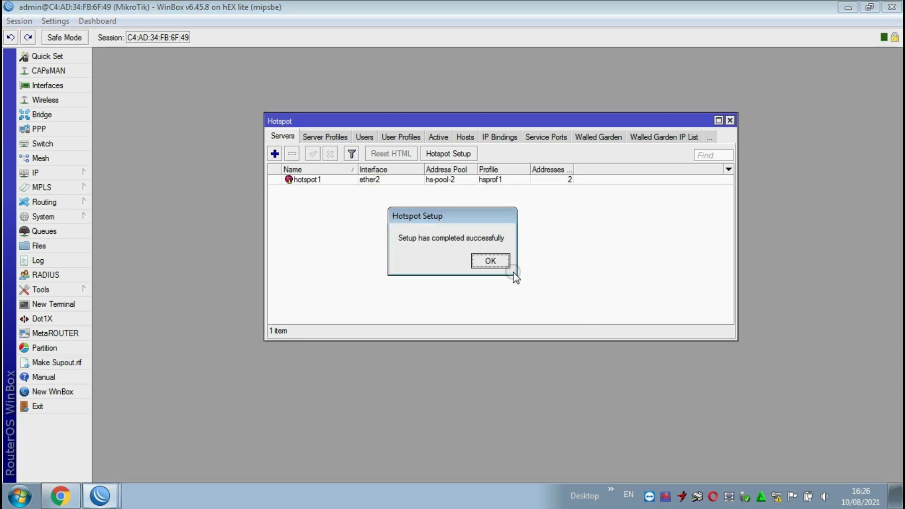
pyautogui.click(503, 263)
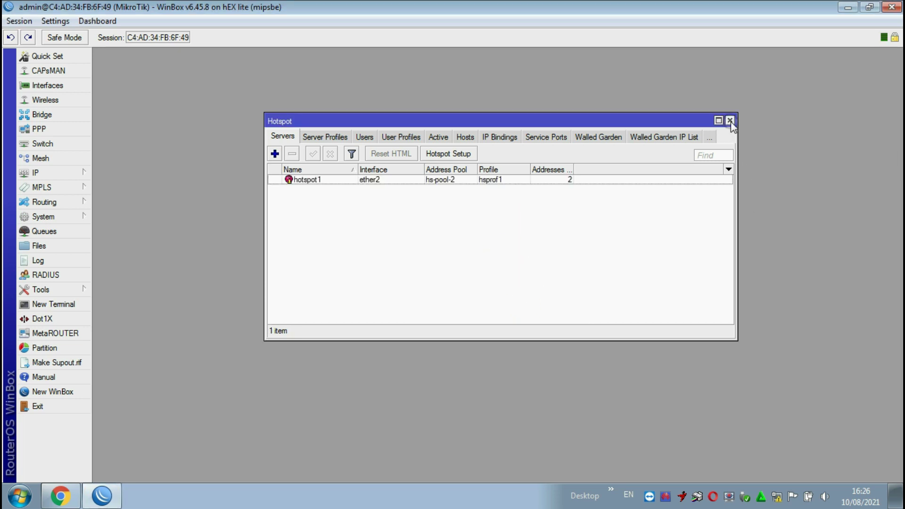
# - Add hotspot user user1 with a password in Hotspot > Users
pyautogui.click(370, 137)
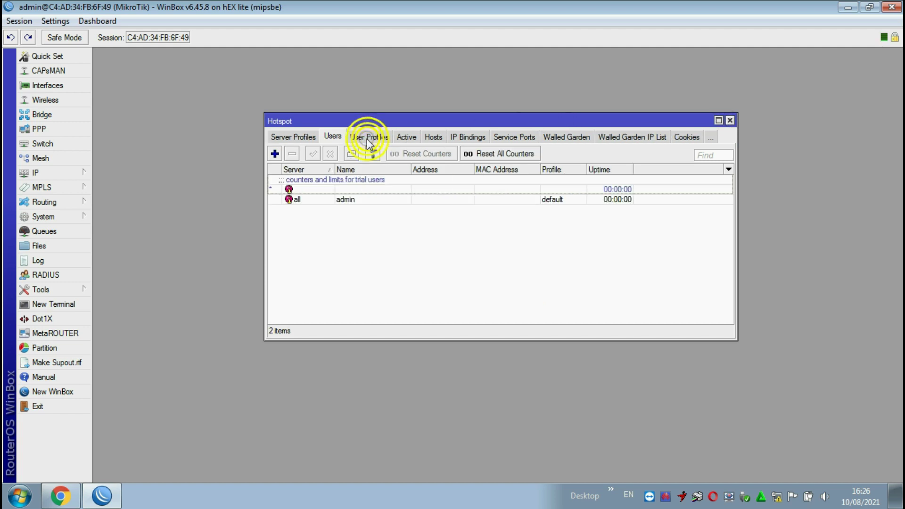
pyautogui.click(275, 154)
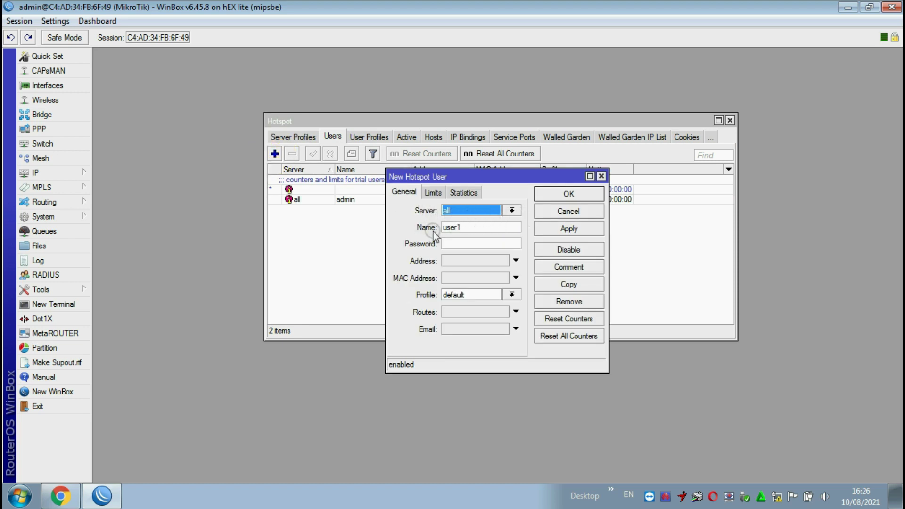
pyautogui.click(460, 243)
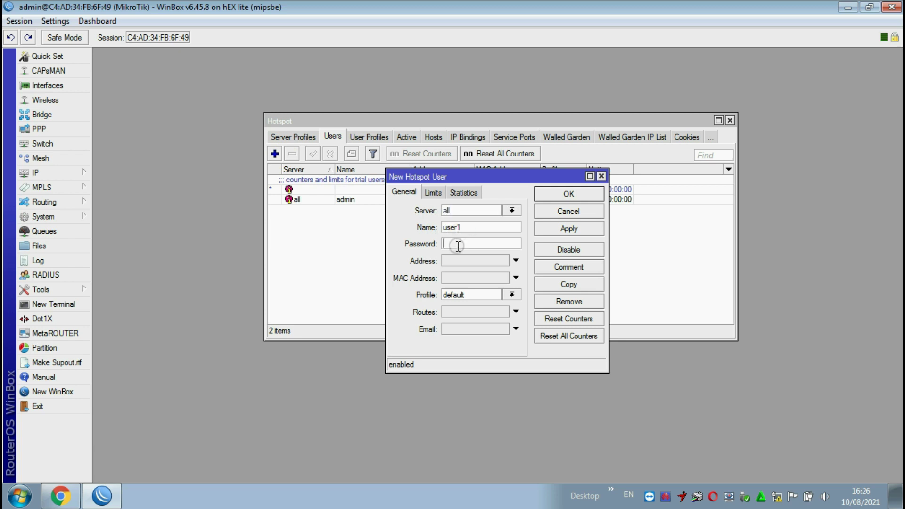
pyautogui.write('123')
pyautogui.click(569, 228)
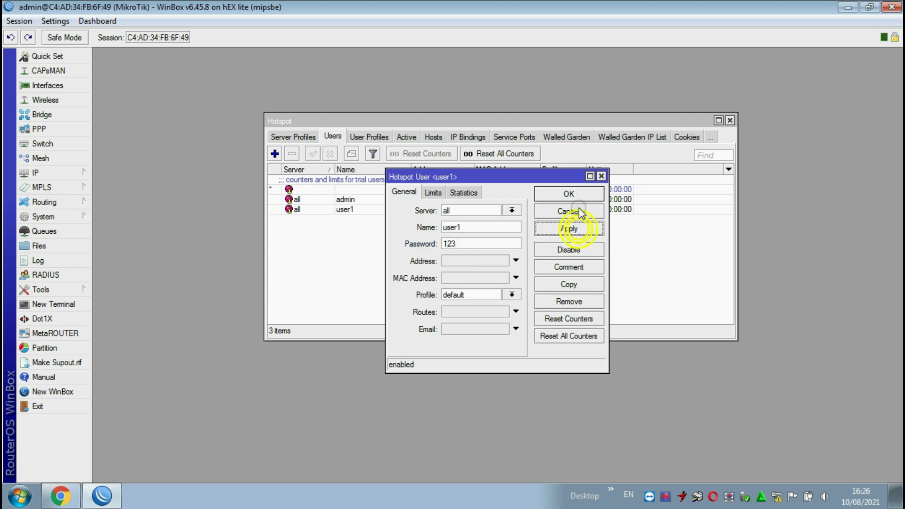
pyautogui.click(568, 194)
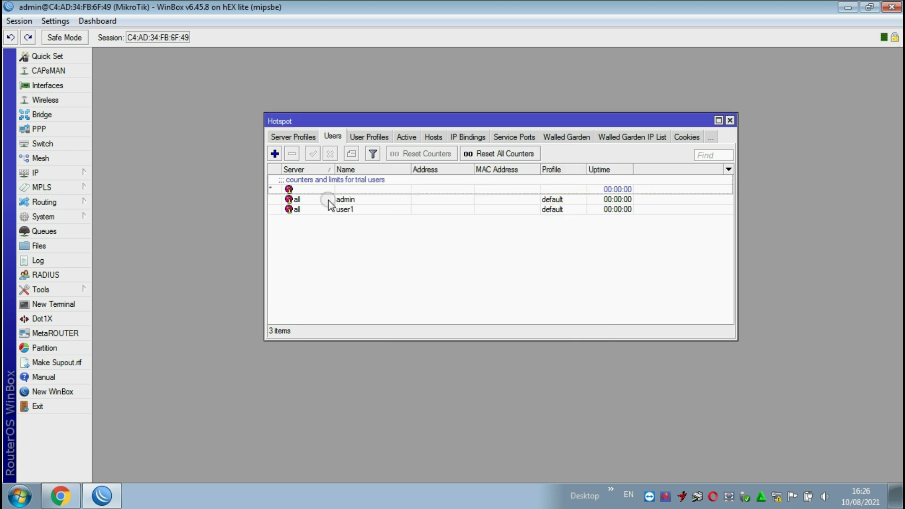
# - Add hotspot user user2 with the same password, then check the PC's network connections
pyautogui.click(275, 153)
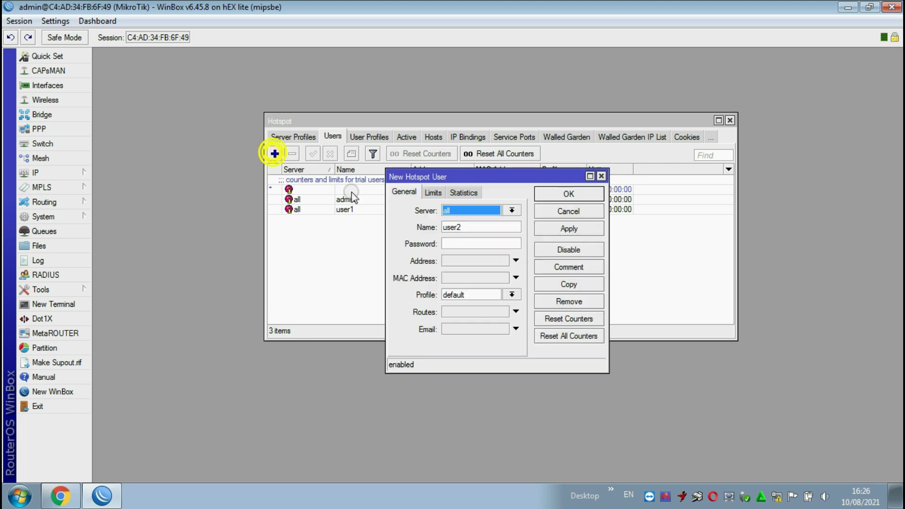
pyautogui.click(465, 240)
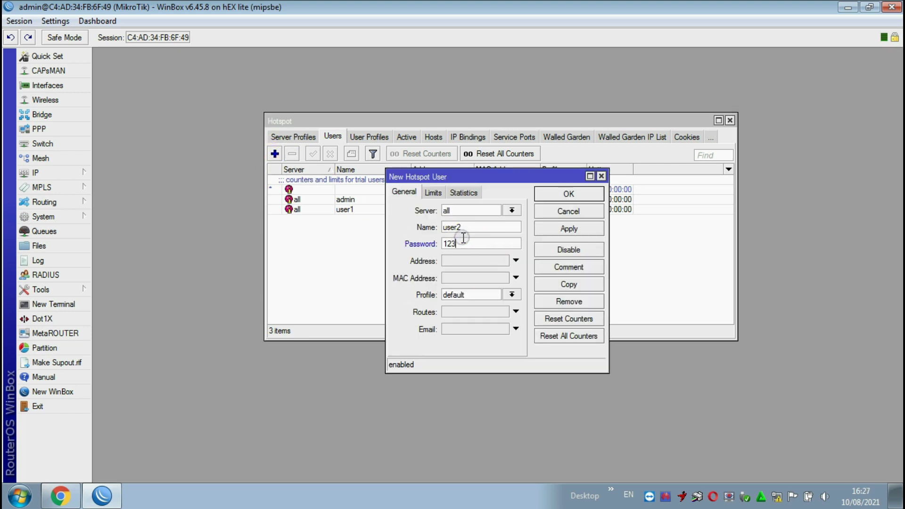
pyautogui.write('123')
pyautogui.click(569, 229)
pyautogui.click(568, 194)
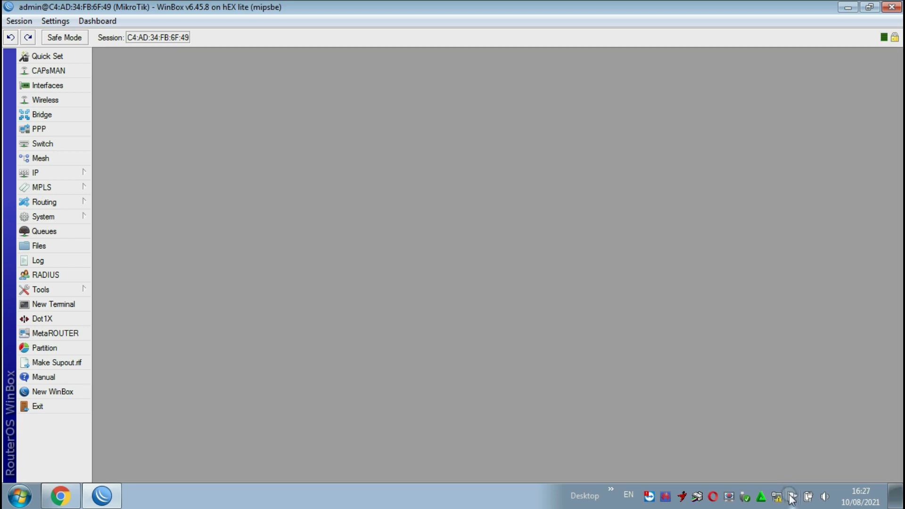
pyautogui.click(777, 496)
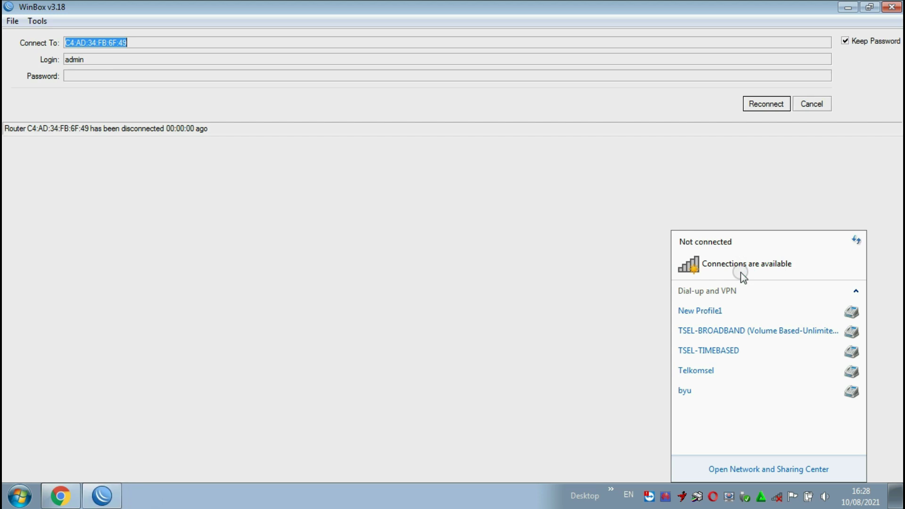
# - Reconnect to the hEX lite router by its MAC from the refreshed Neighbors list
pyautogui.click(815, 106)
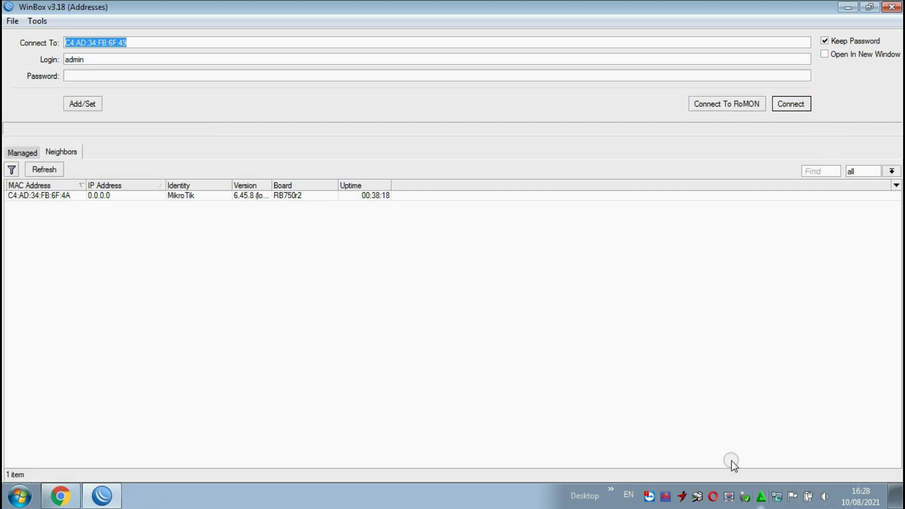
pyautogui.click(57, 172)
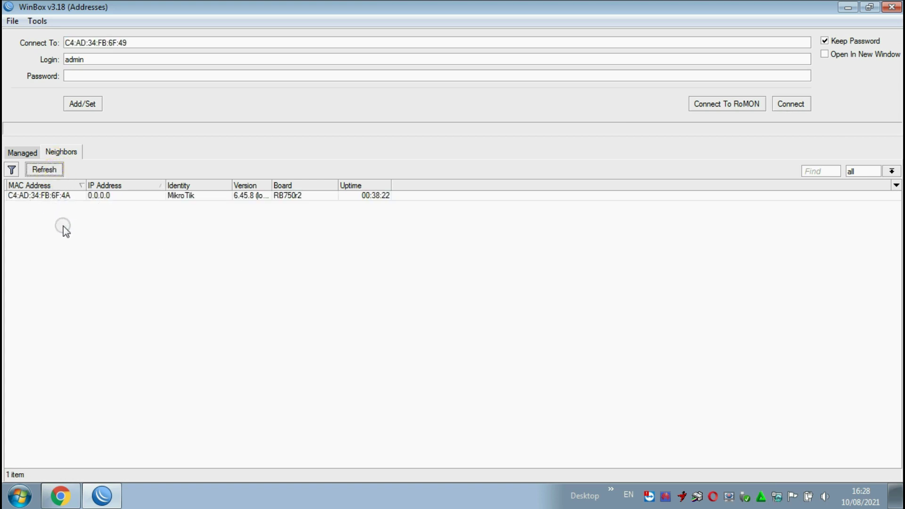
pyautogui.click(36, 197)
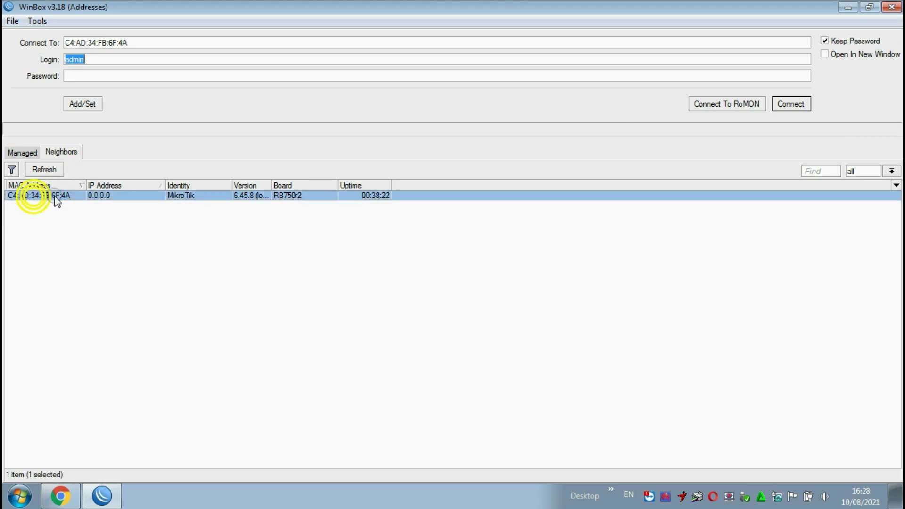
pyautogui.click(790, 104)
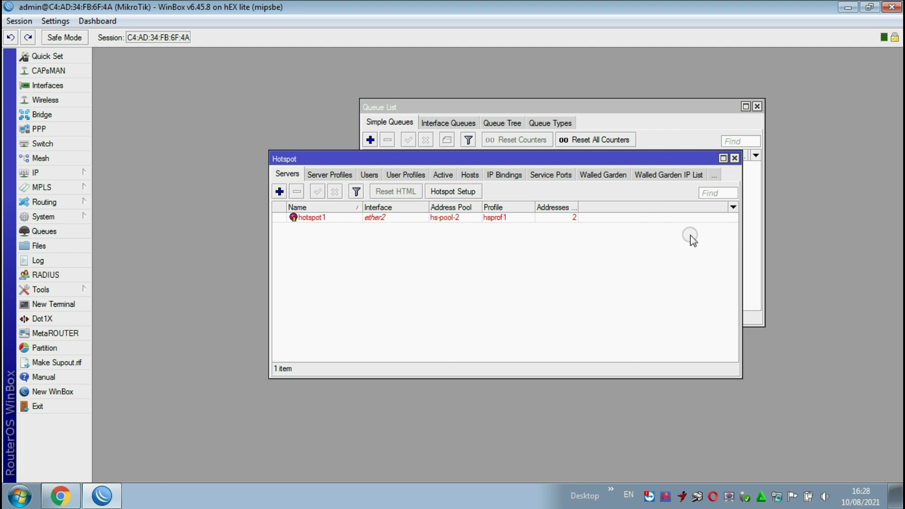
# - Close the Hotspot and Queue windows and add address 10.10.20.1/24 on ether3
pyautogui.click(734, 158)
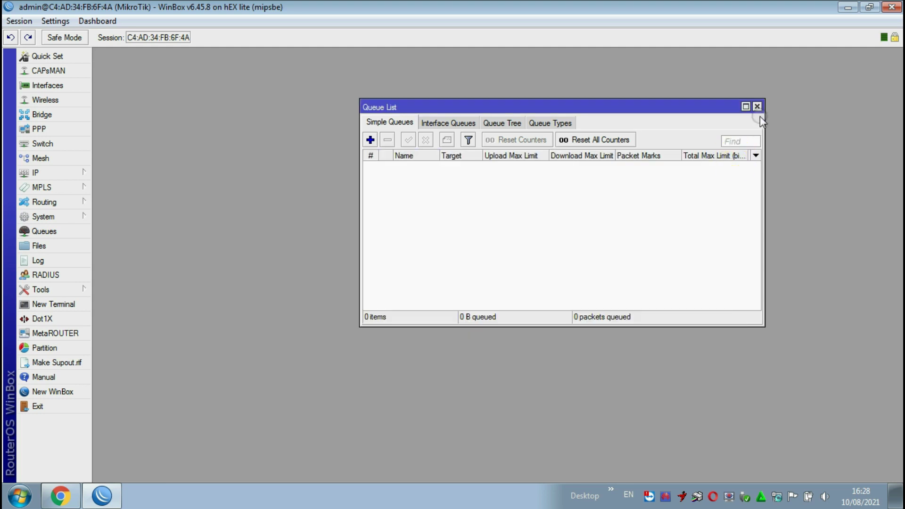
pyautogui.click(756, 107)
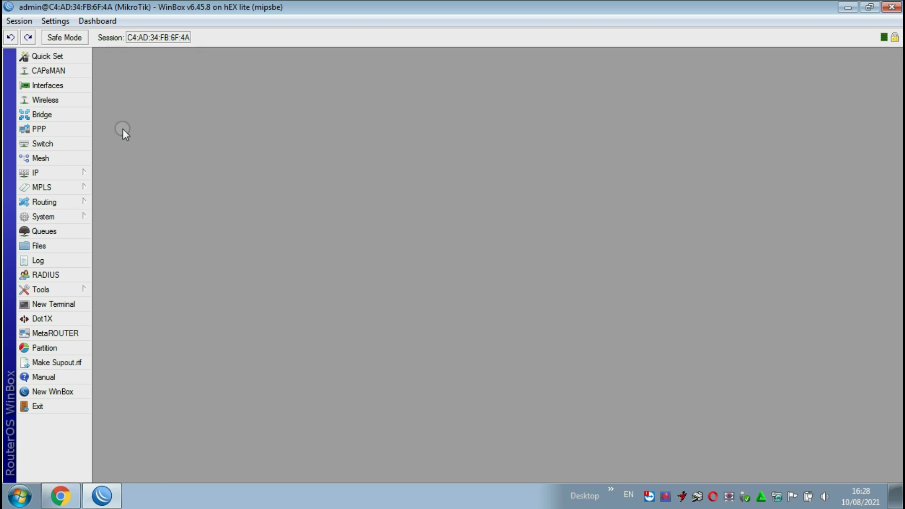
pyautogui.click(42, 174)
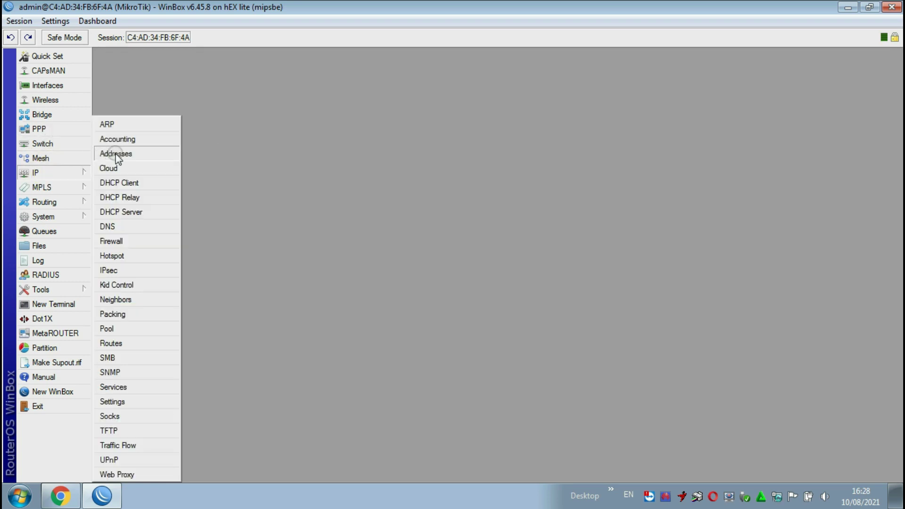
pyautogui.click(115, 153)
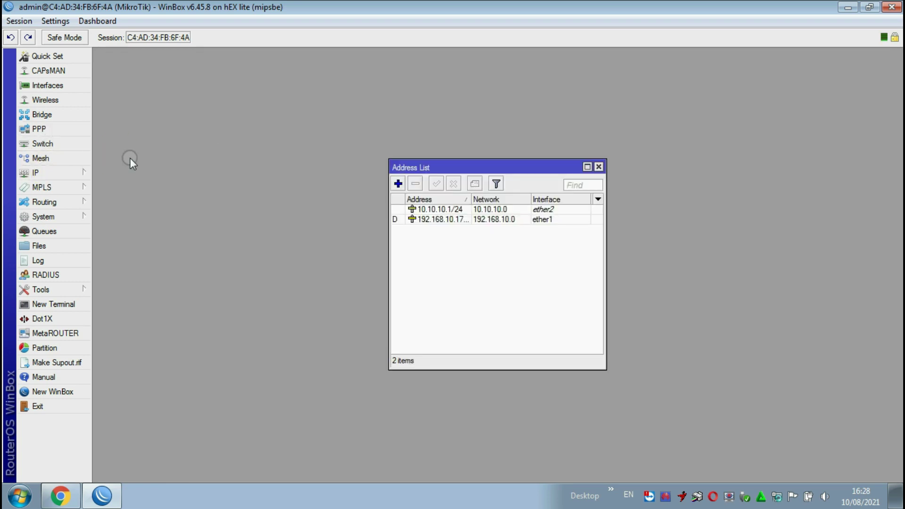
pyautogui.click(398, 184)
pyautogui.click(529, 243)
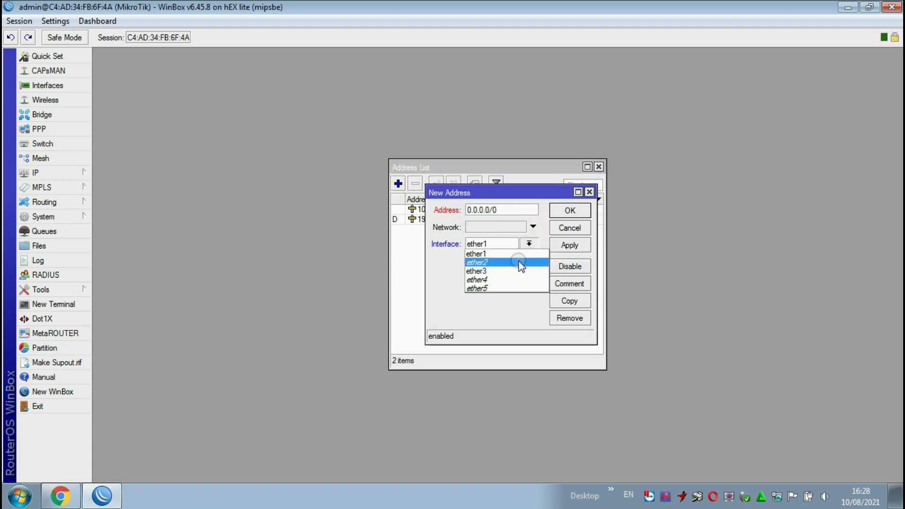
pyautogui.click(508, 271)
pyautogui.doubleClick(504, 209)
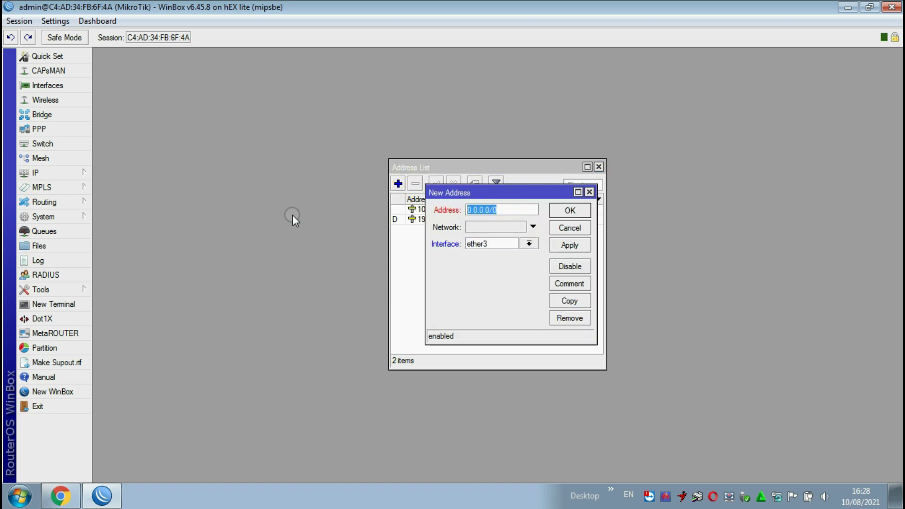
pyautogui.write('10.10.20.1/24')
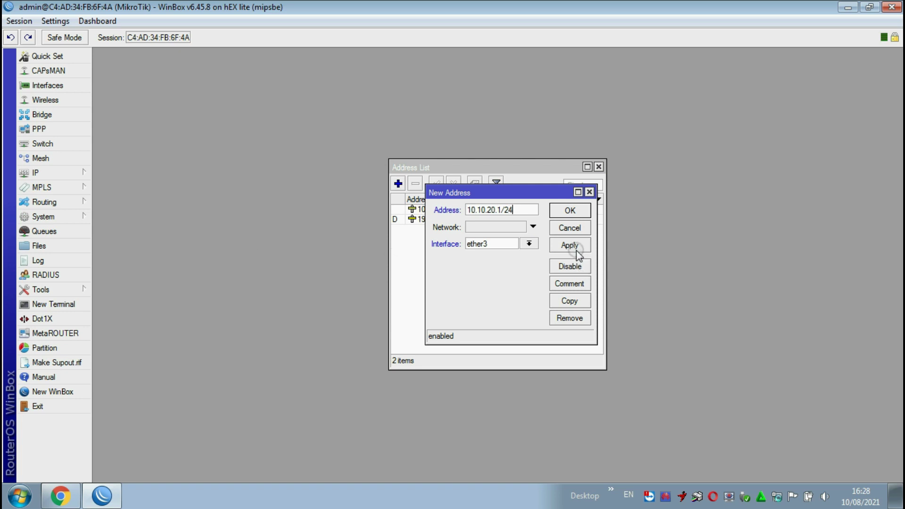
pyautogui.click(570, 244)
pyautogui.click(572, 210)
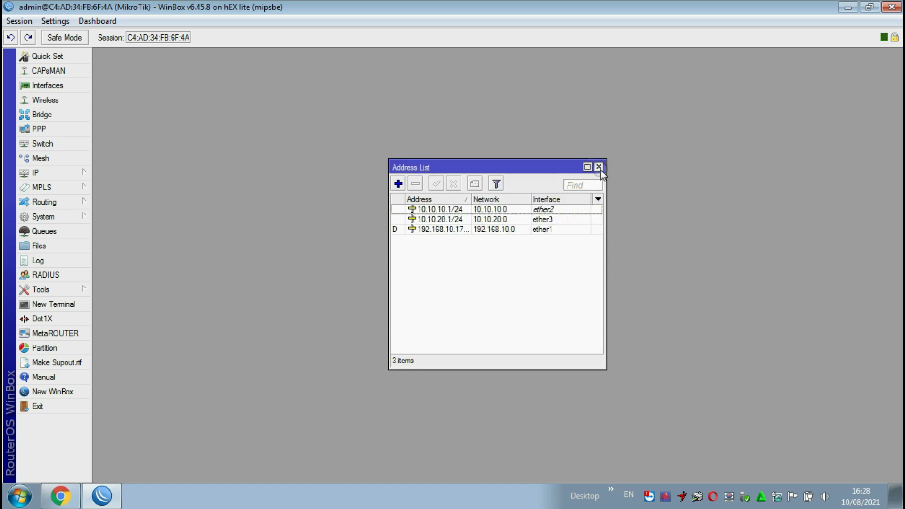
pyautogui.click(598, 166)
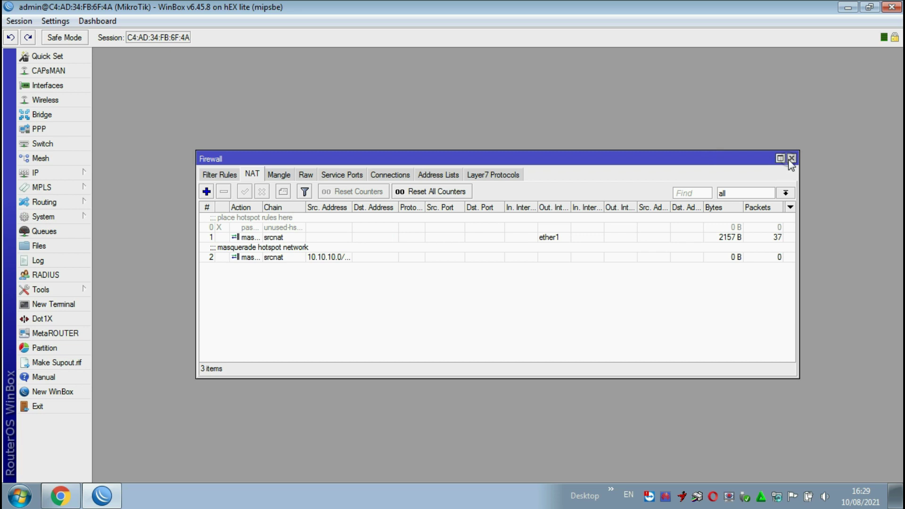
# - Add a srcnat masquerade NAT rule with Out. Interface ether1, then close the Firewall window
pyautogui.click(791, 158)
pyautogui.click(49, 171)
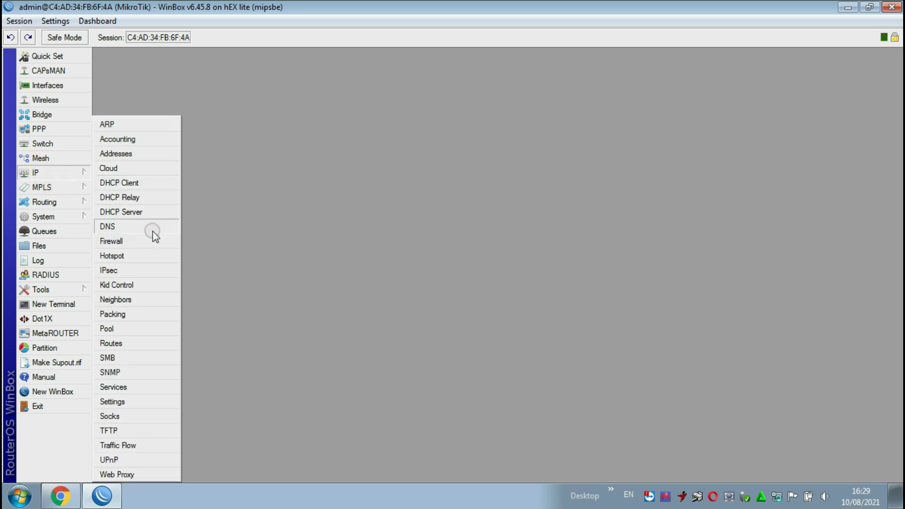
pyautogui.click(141, 238)
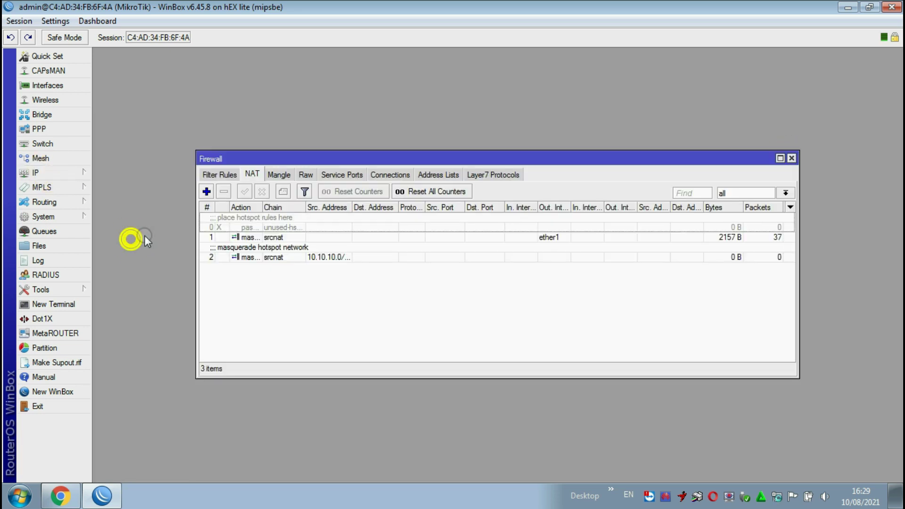
pyautogui.click(206, 191)
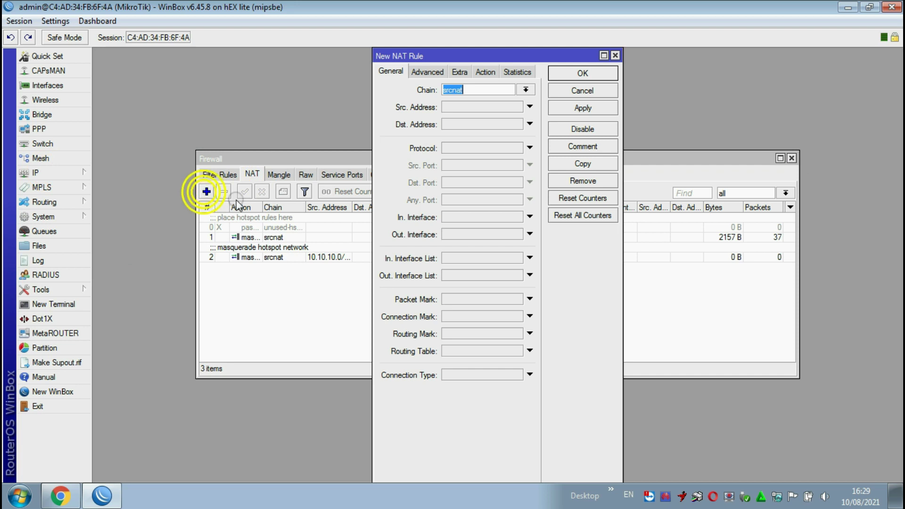
pyautogui.click(471, 233)
pyautogui.click(484, 72)
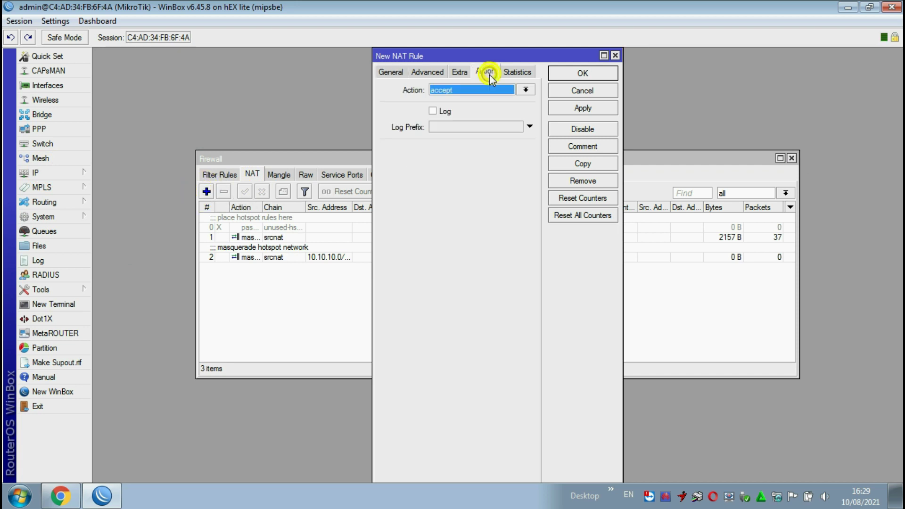
pyautogui.click(495, 90)
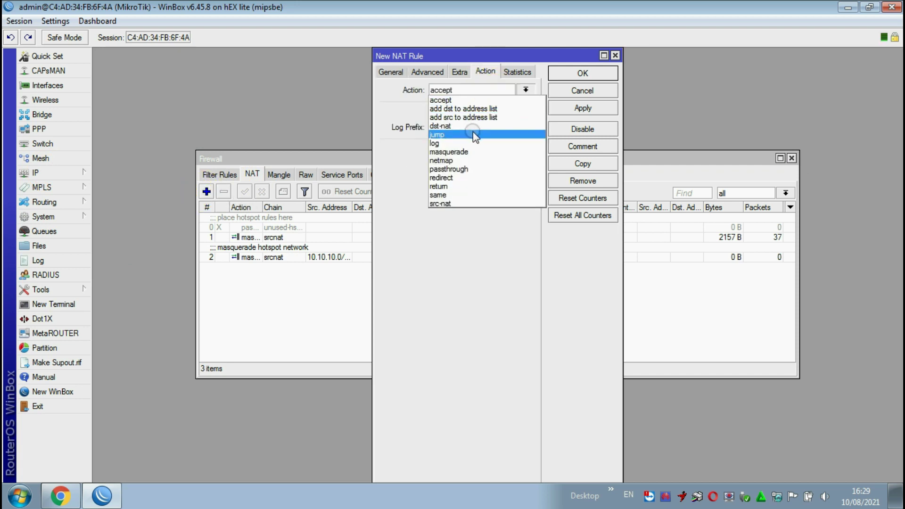
pyautogui.click(460, 152)
pyautogui.click(582, 108)
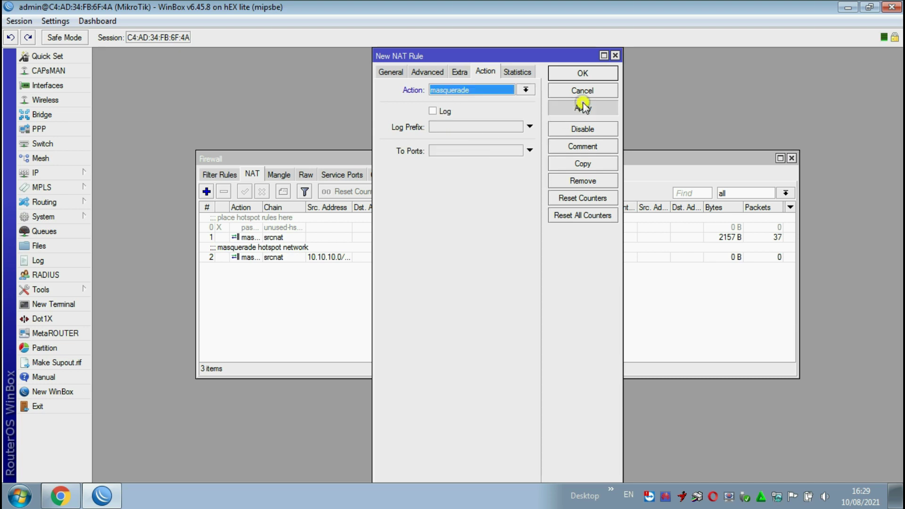
pyautogui.click(582, 73)
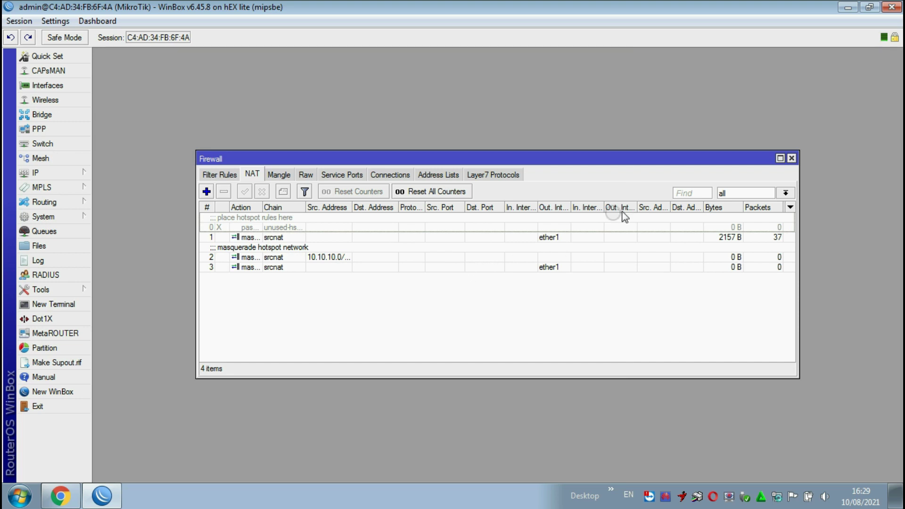
pyautogui.click(792, 158)
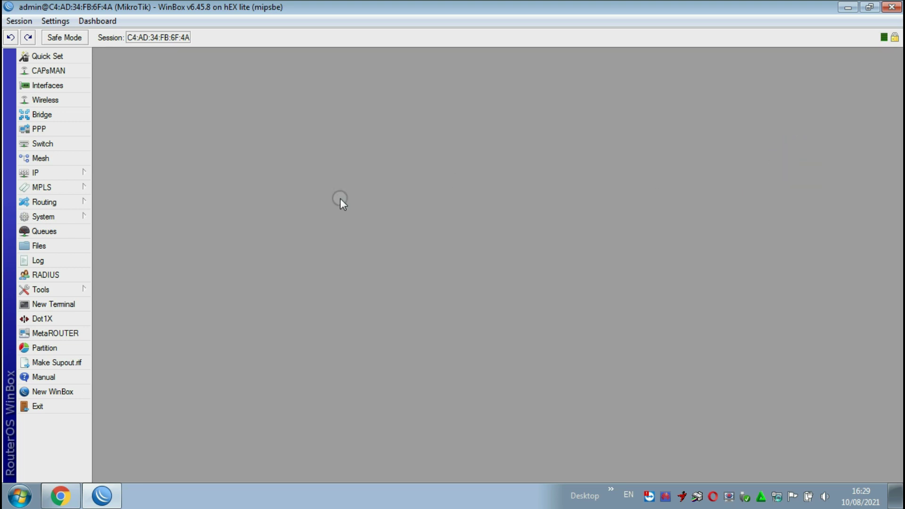
# - Open the IP > Hotspot server list and begin adding a new hotspot server
pyautogui.click(54, 172)
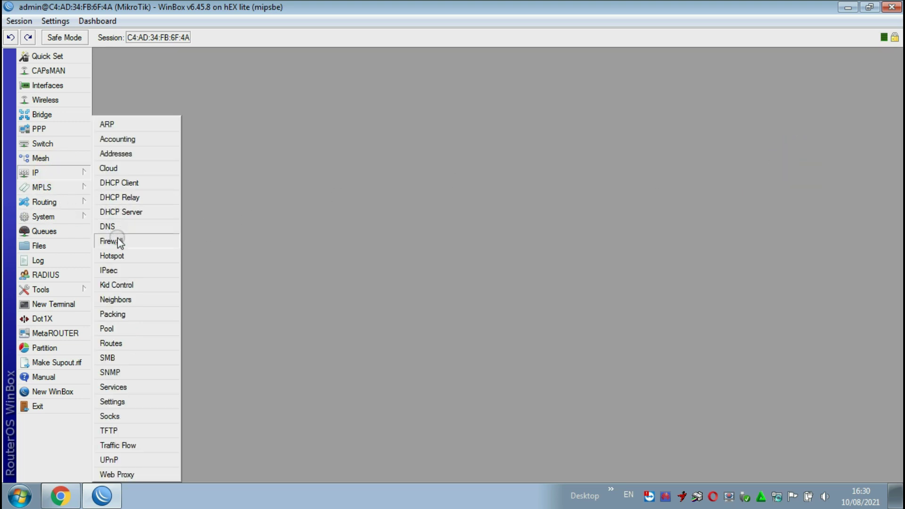
pyautogui.click(112, 256)
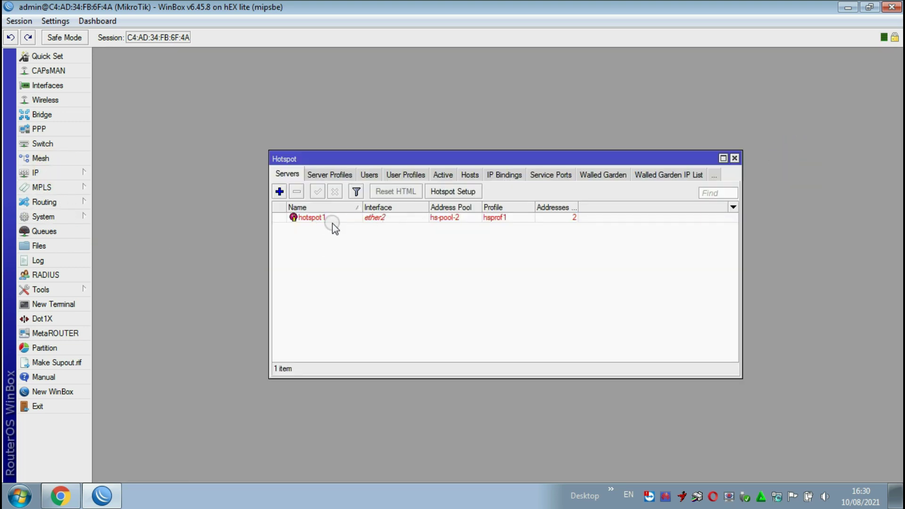
pyautogui.moveTo(459, 159); pyautogui.dragTo(430, 121)
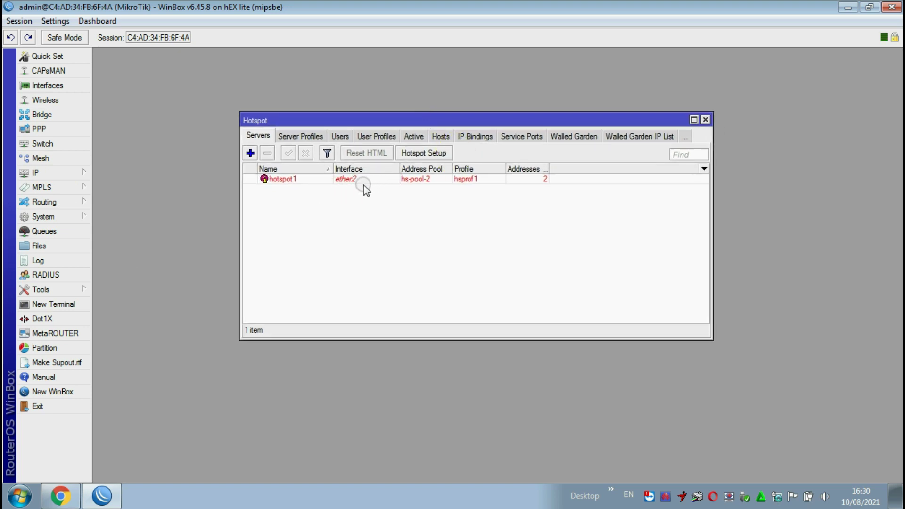
pyautogui.click(250, 153)
pyautogui.moveTo(451, 160); pyautogui.dragTo(424, 98)
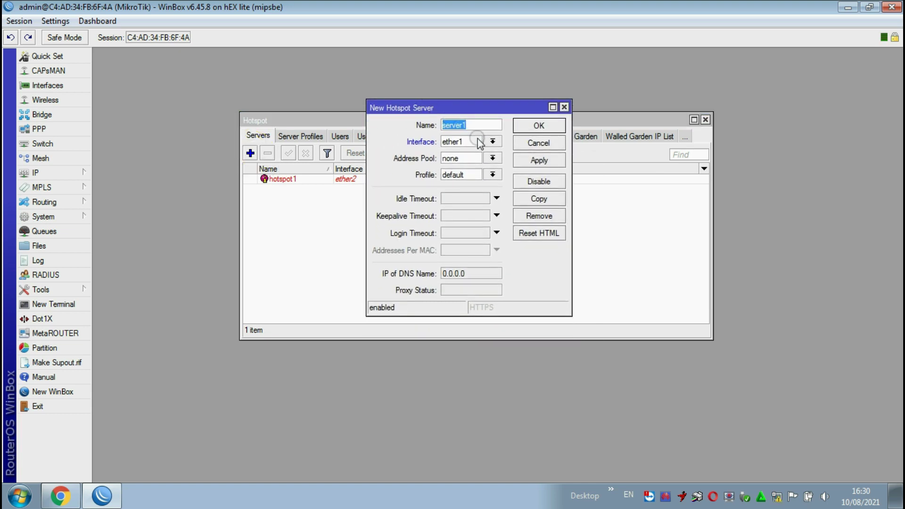
pyautogui.click(255, 136)
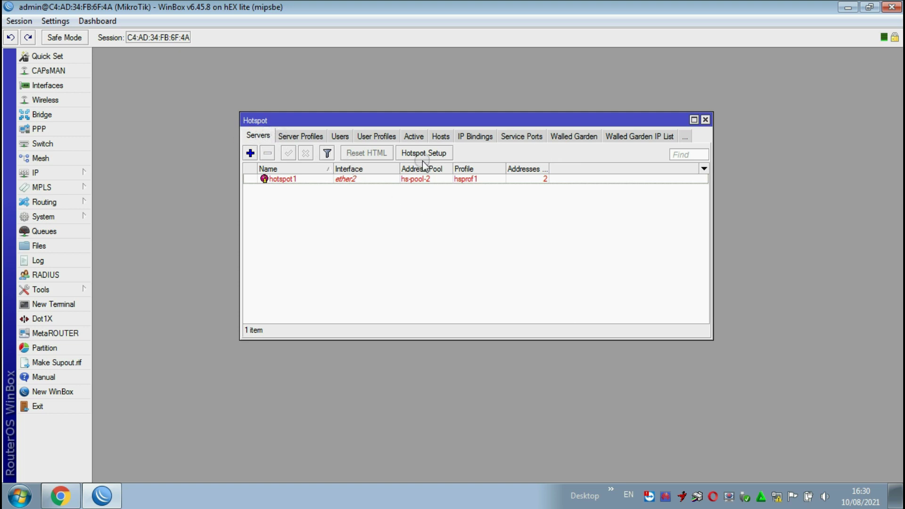
pyautogui.click(464, 162)
# - Run Hotspot Setup on ether3, accepting the suggested address, pool and DNS, with no certificate, SMTP or DNS name
pyautogui.click(409, 157)
pyautogui.click(524, 255)
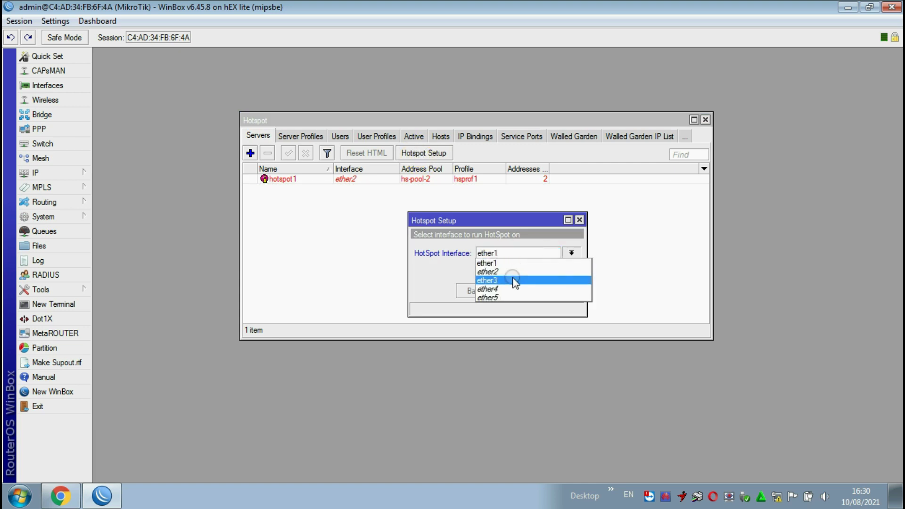
pyautogui.click(513, 281)
pyautogui.click(514, 286)
pyautogui.click(515, 288)
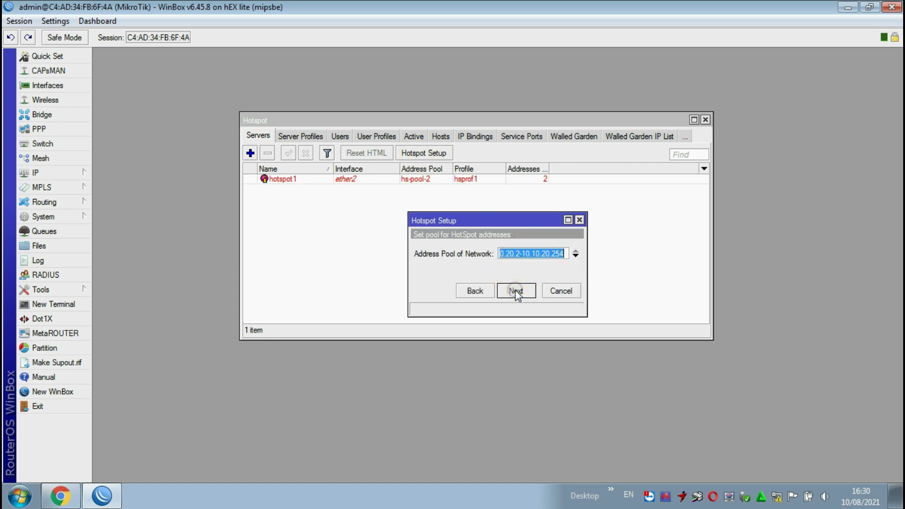
pyautogui.click(516, 291)
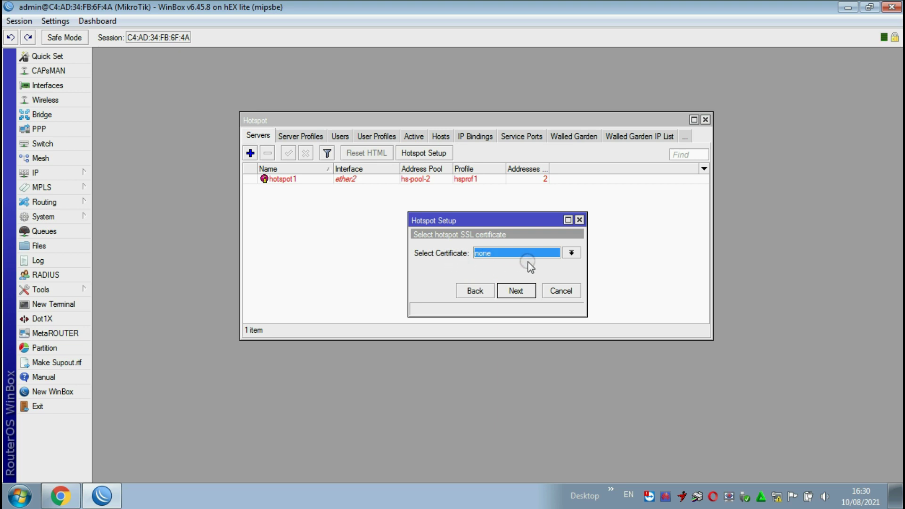
pyautogui.click(522, 292)
pyautogui.click(522, 292)
pyautogui.click(521, 292)
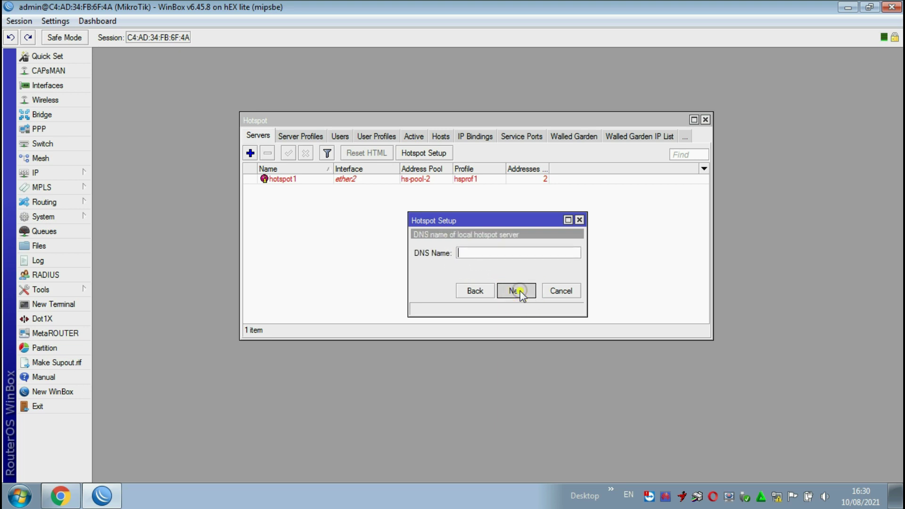
pyautogui.click(520, 292)
pyautogui.click(488, 261)
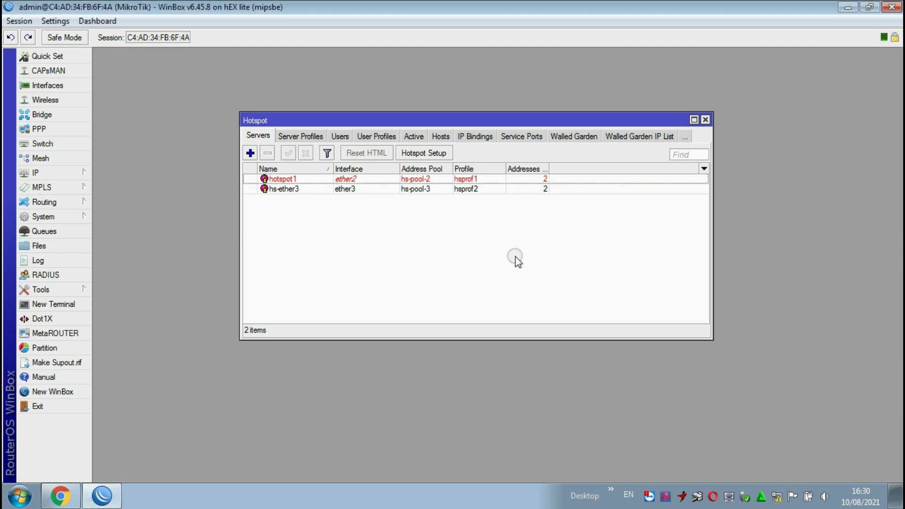
pyautogui.click(295, 189)
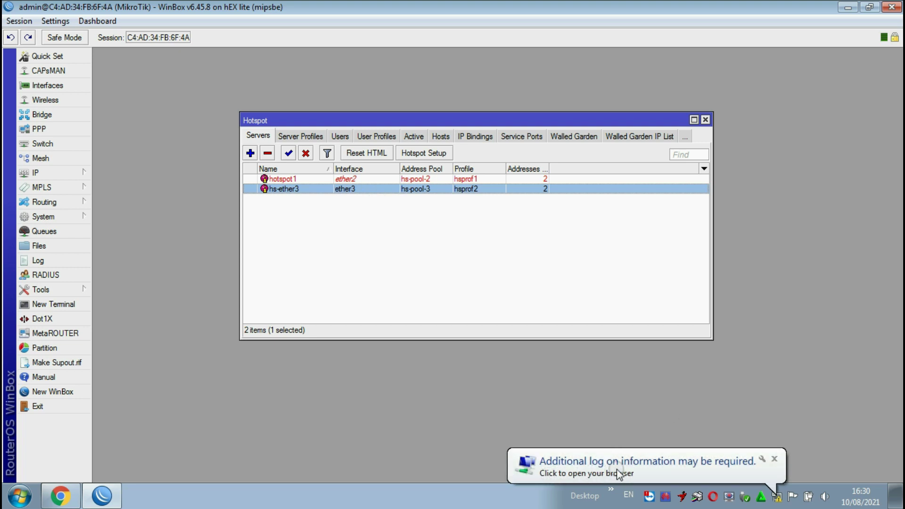
# - Restrict hotspot user2 to the hs-ether3 server
pyautogui.click(341, 136)
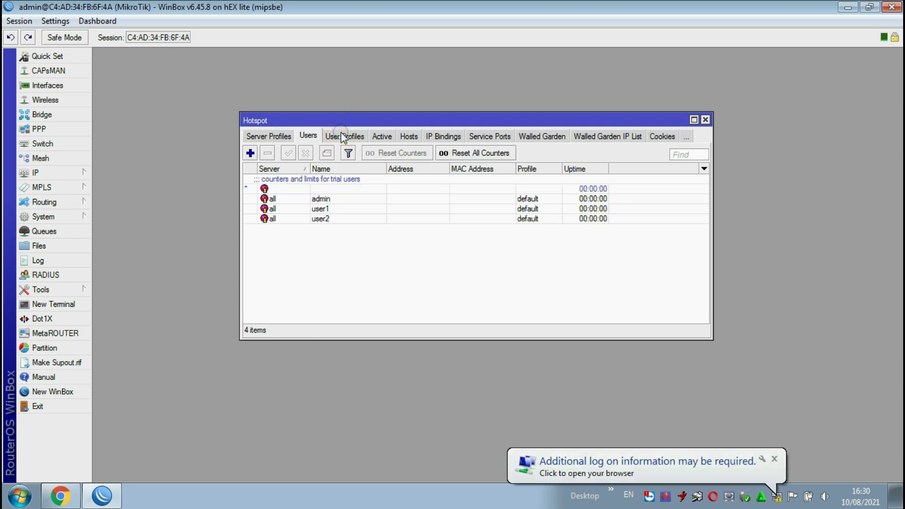
pyautogui.doubleClick(323, 219)
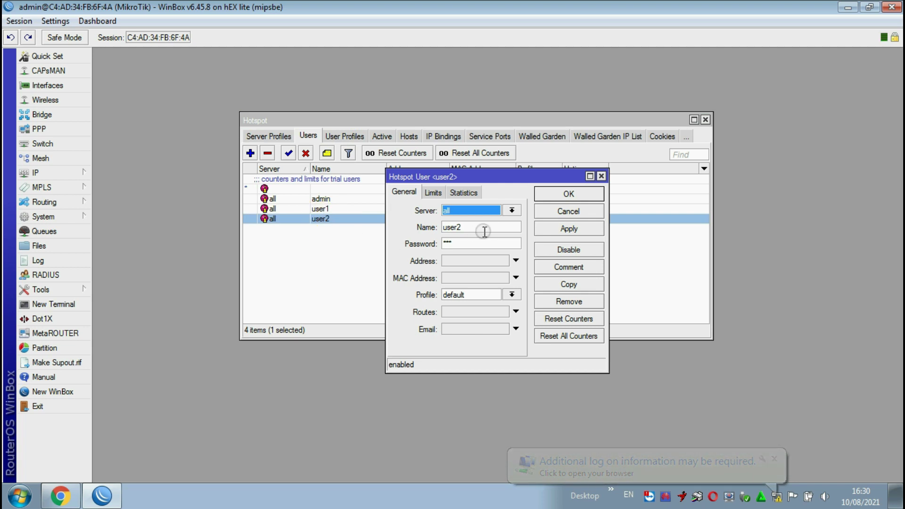
pyautogui.click(511, 211)
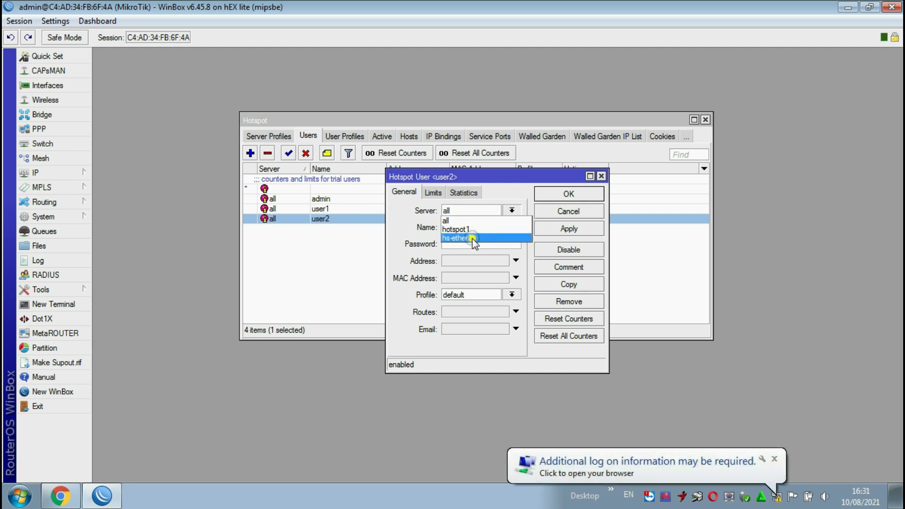
pyautogui.click(485, 237)
pyautogui.click(568, 229)
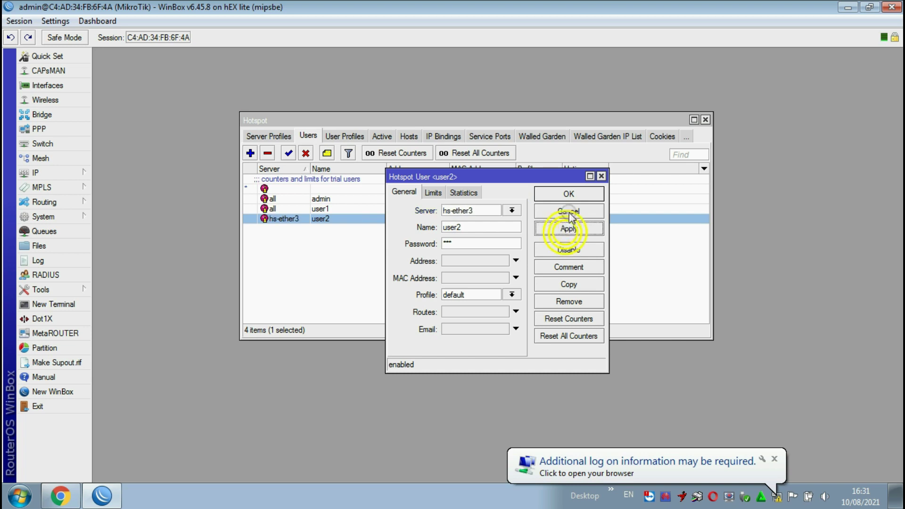
pyautogui.click(565, 194)
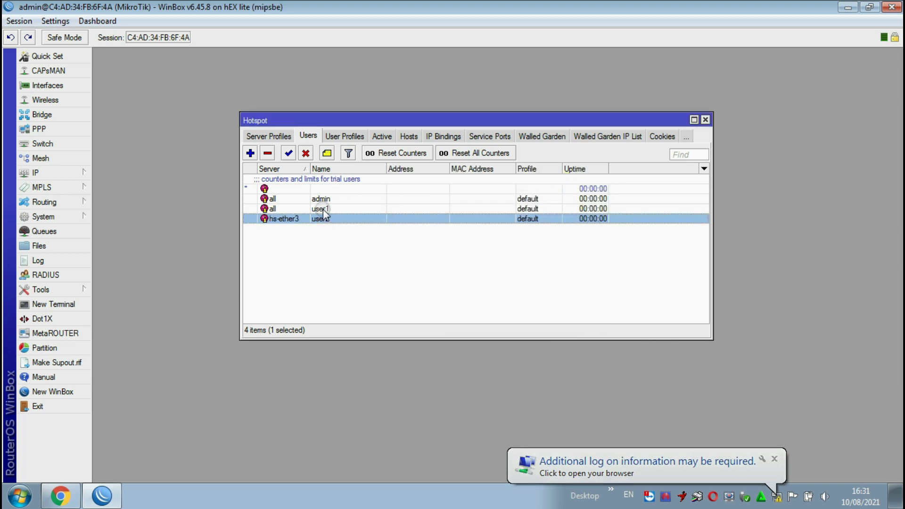
# - Restrict hotspot user1 to the hotspot1 server
pyautogui.doubleClick(323, 208)
pyautogui.click(511, 211)
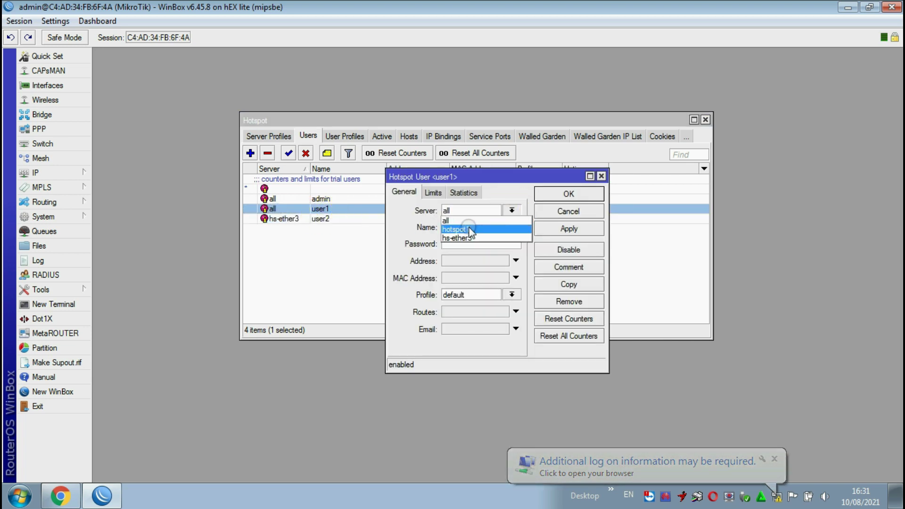
pyautogui.click(464, 229)
pyautogui.click(568, 228)
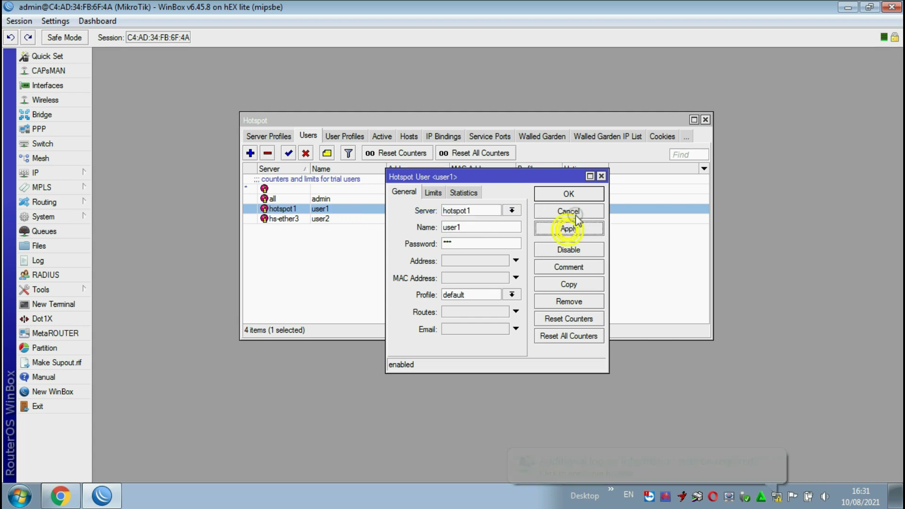
pyautogui.click(568, 193)
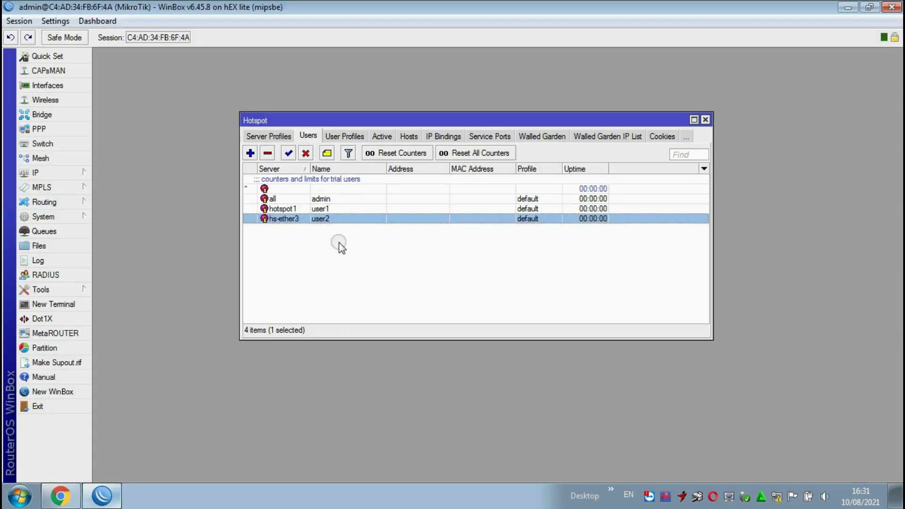
# - Review the hotspot1 and hs-ether3 server entries, then return to the Users list
pyautogui.click(255, 137)
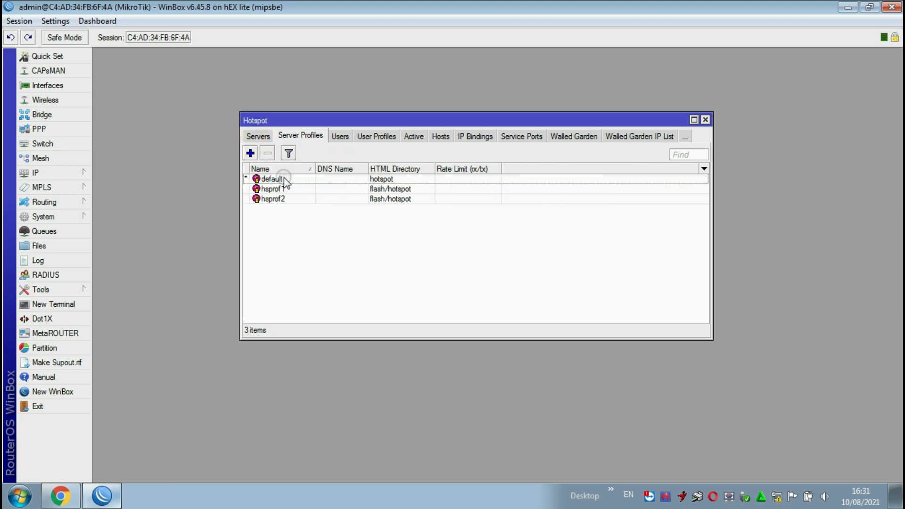
pyautogui.click(258, 136)
pyautogui.click(297, 179)
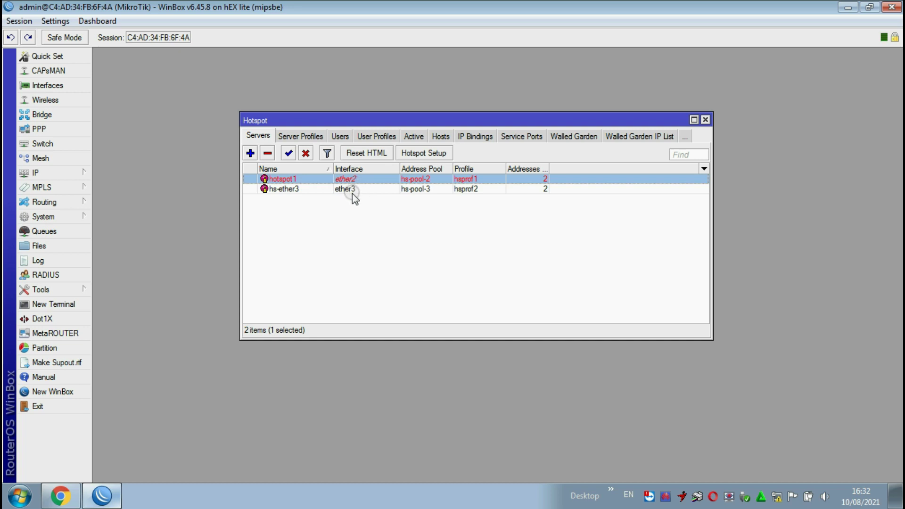
pyautogui.click(354, 190)
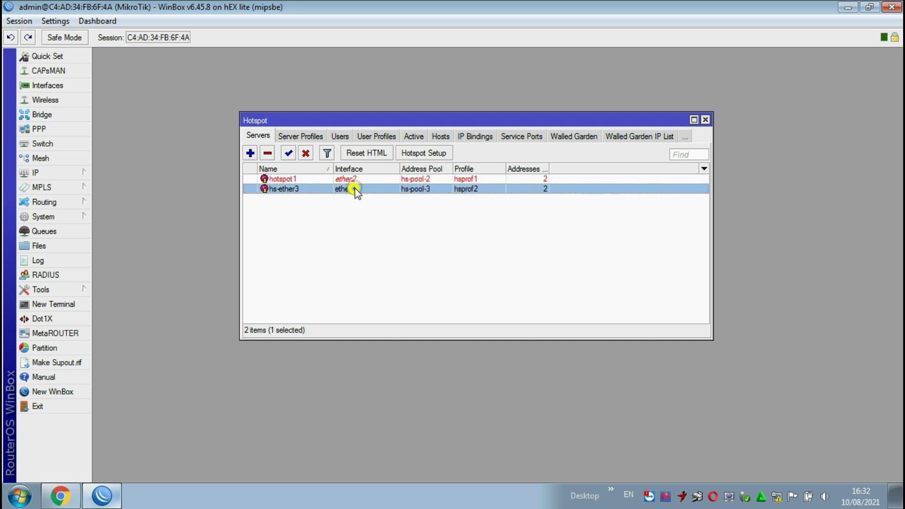
pyautogui.click(340, 136)
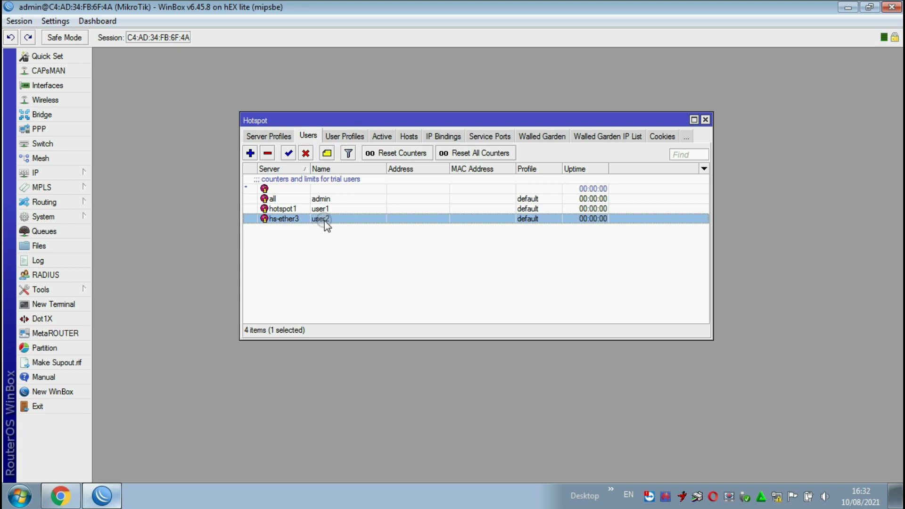
# - Log in on the hotspot page as user2 using the autofilled credentials
pyautogui.click(61, 495)
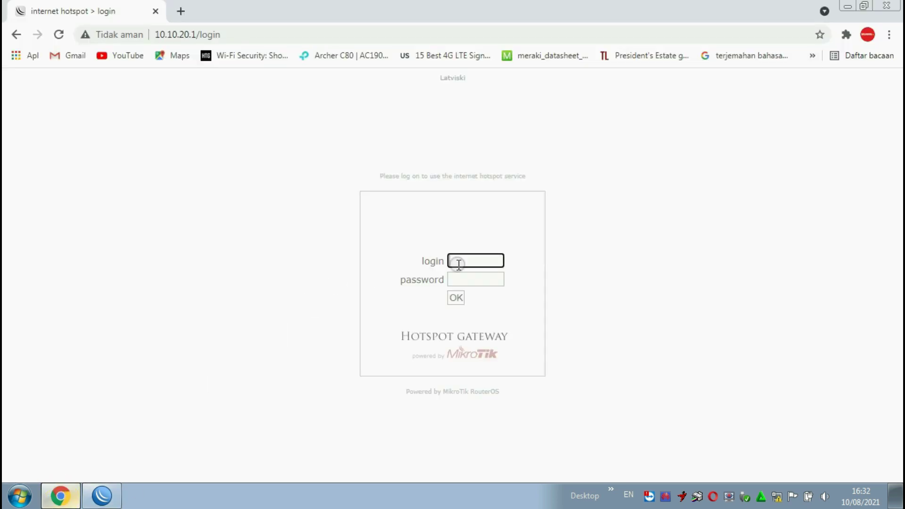
pyautogui.write('use')
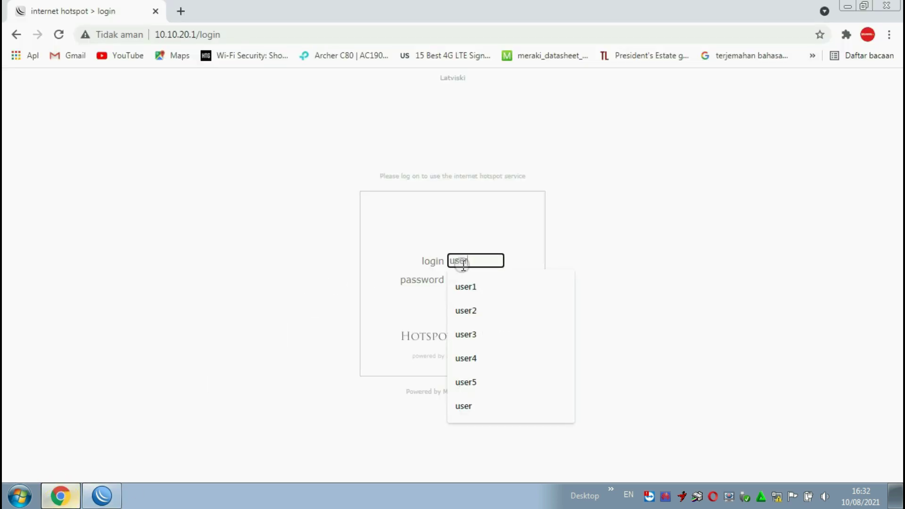
pyautogui.write('r')
pyautogui.click(474, 310)
pyautogui.click(477, 282)
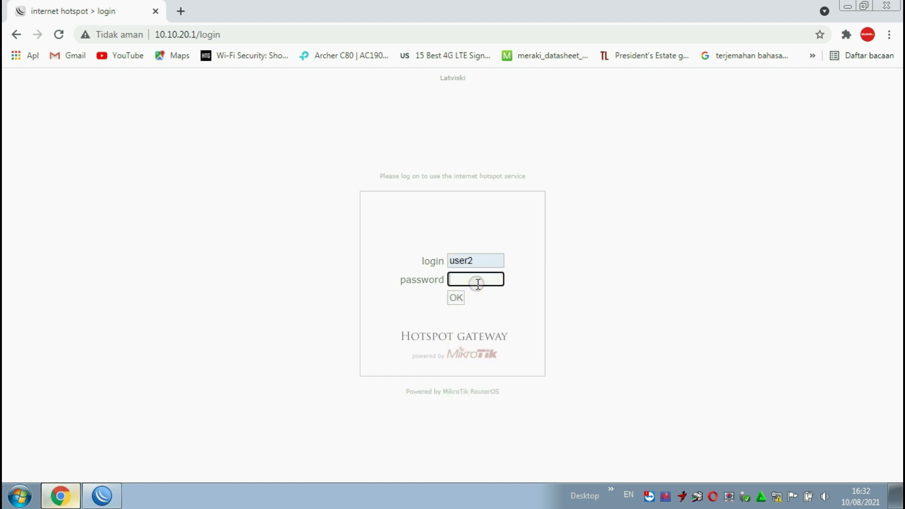
pyautogui.click(455, 297)
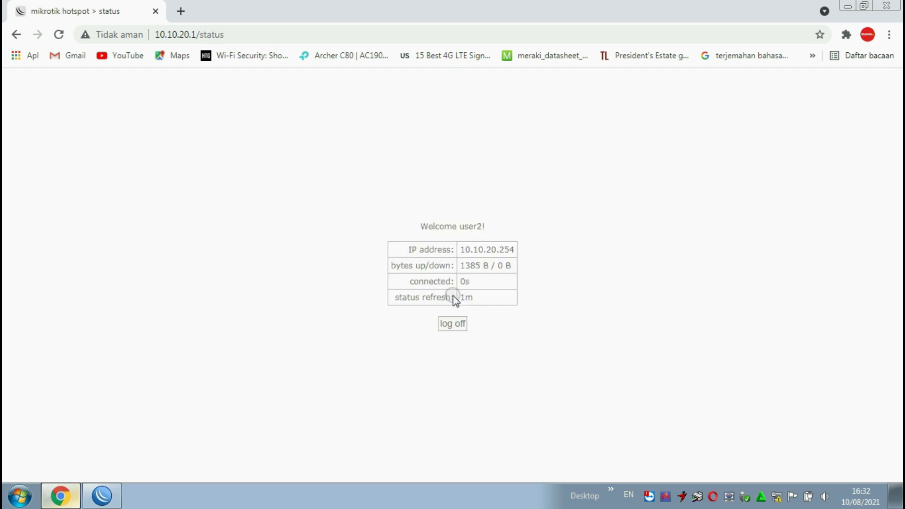
# - Load Google and then YouTube in a new tab to test access, then close it
pyautogui.click(180, 11)
pyautogui.click(365, 316)
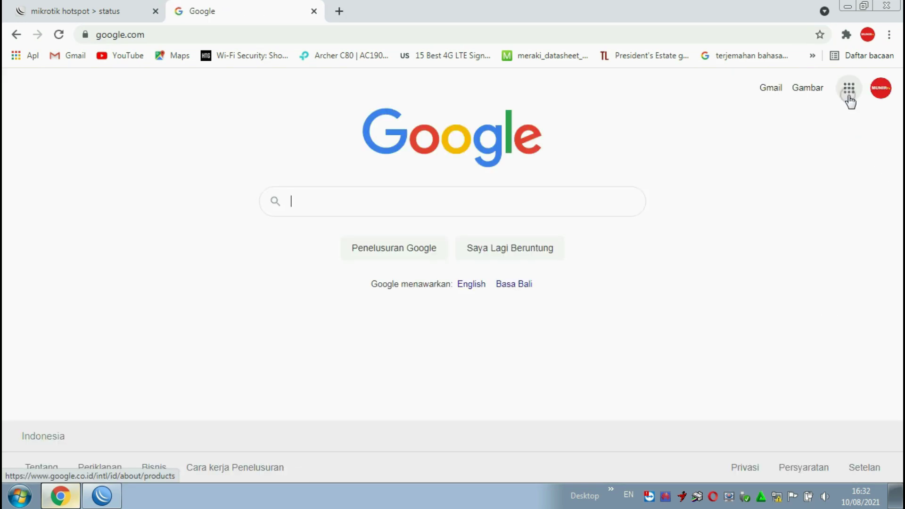
pyautogui.click(848, 90)
pyautogui.click(728, 273)
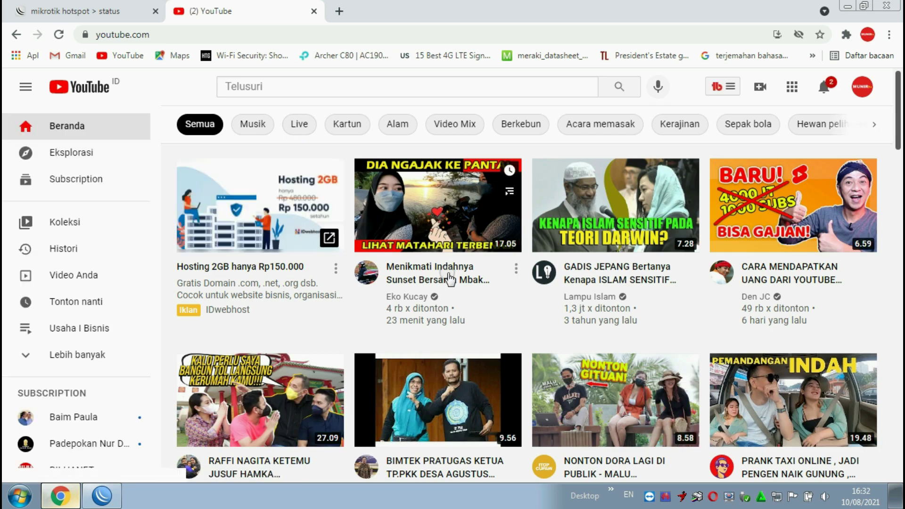
pyautogui.scroll(-1, 447, 278)
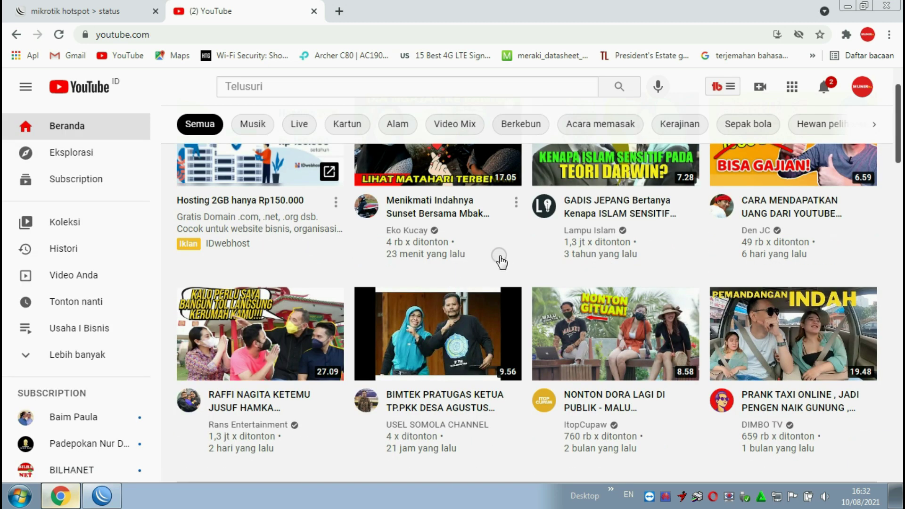
pyautogui.scroll(1, 481, 276)
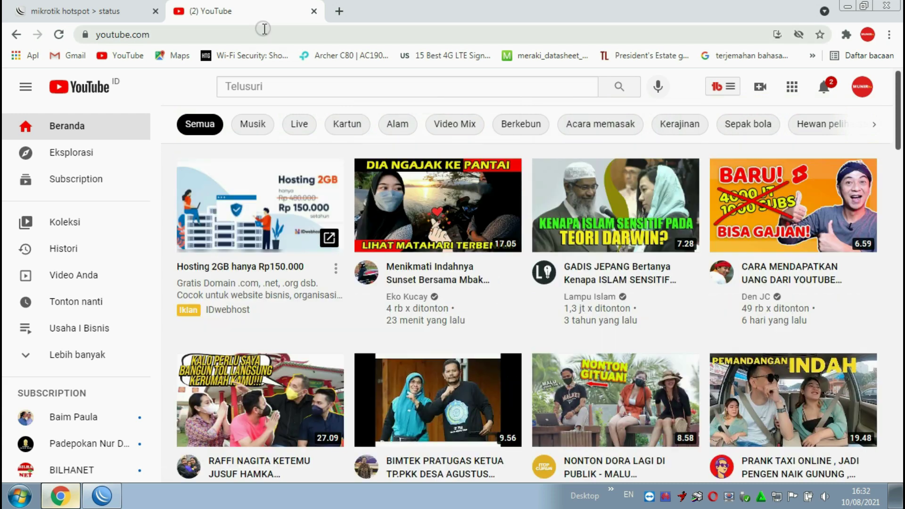
pyautogui.click(314, 12)
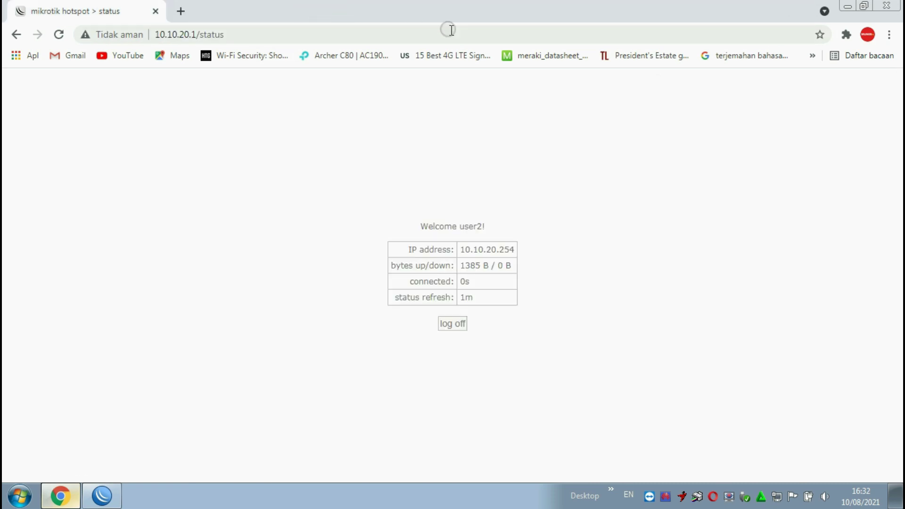
# - Close Chrome and the Hotspot window, then dismiss WinBox's disconnected notice
pyautogui.click(155, 12)
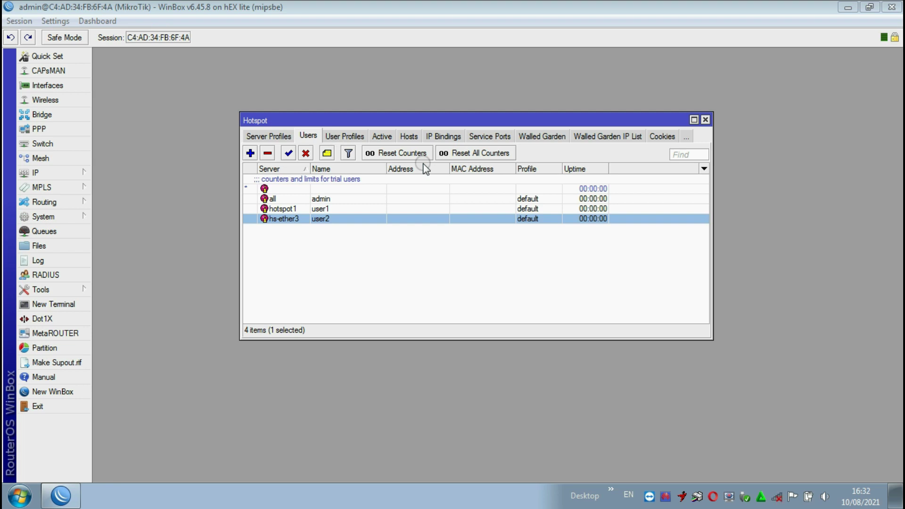
pyautogui.click(705, 120)
pyautogui.click(35, 173)
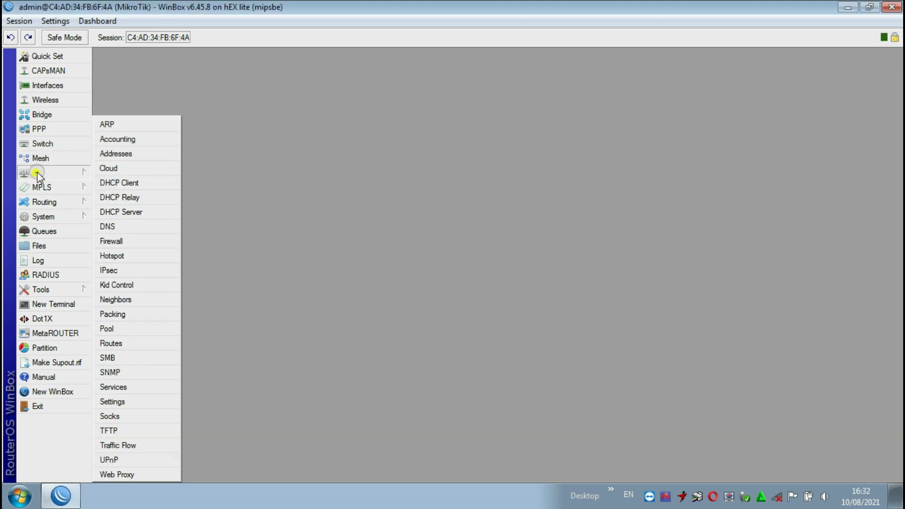
pyautogui.click(112, 255)
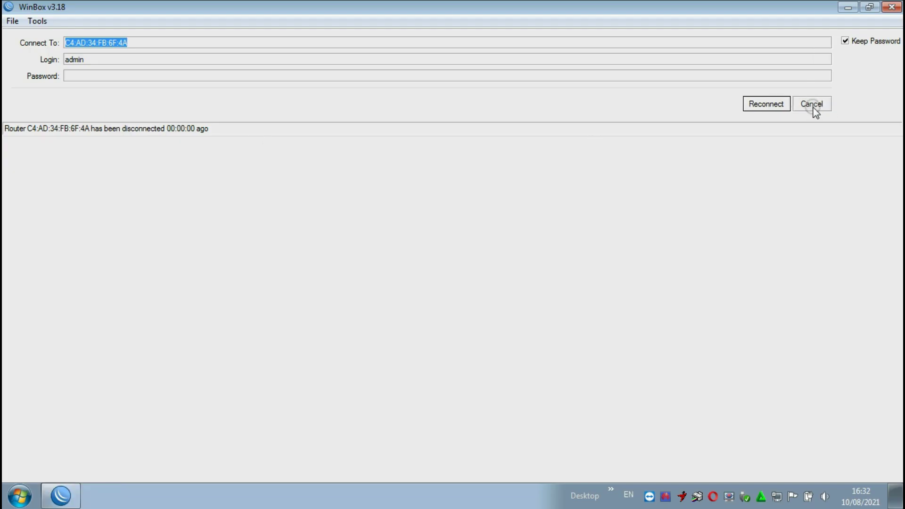
pyautogui.click(813, 108)
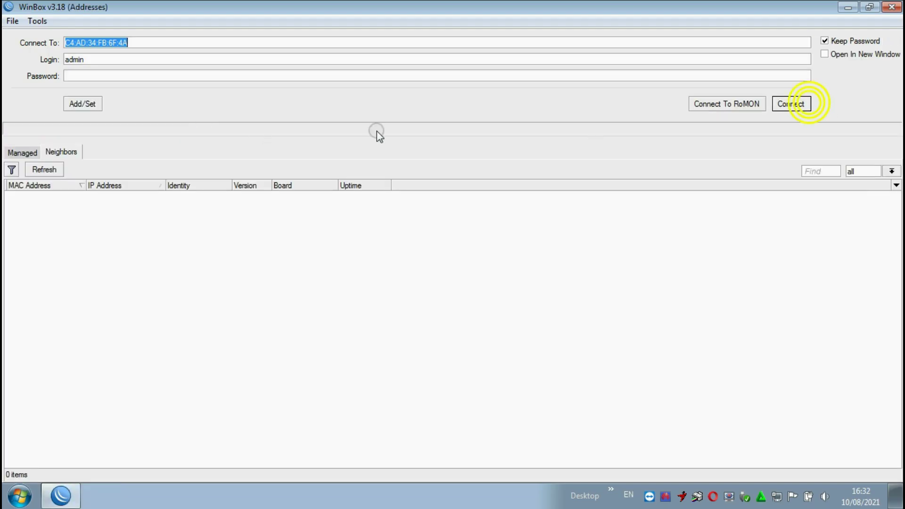
# - Select the 10.10.10.1 router in the Neighbors list and connect to it
pyautogui.click(93, 195)
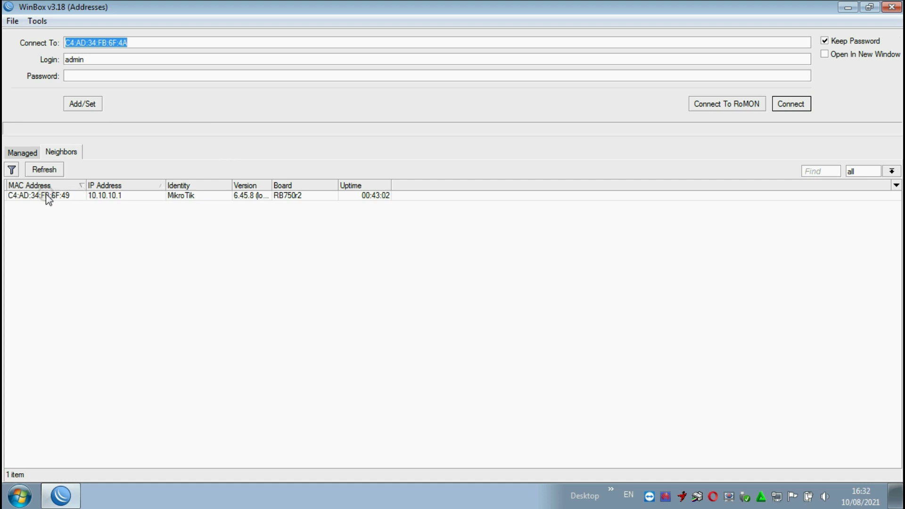
pyautogui.click(30, 197)
pyautogui.click(126, 198)
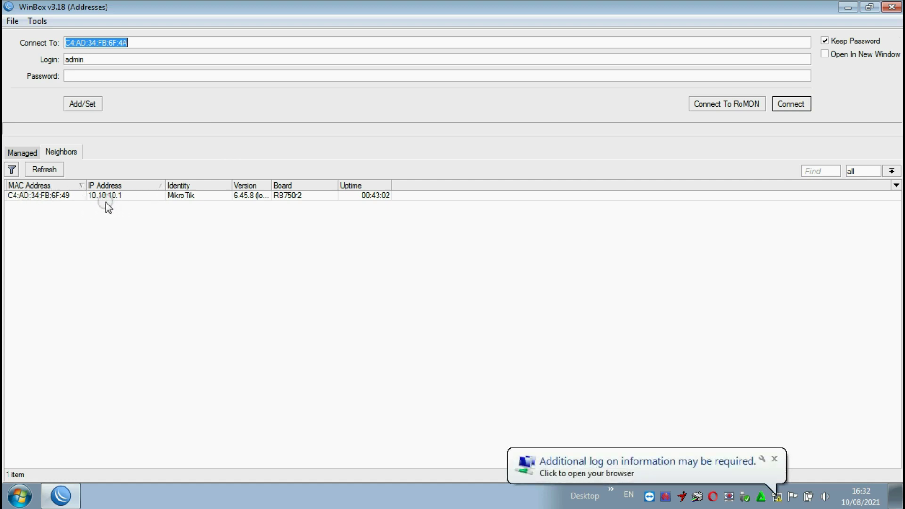
pyautogui.click(118, 203)
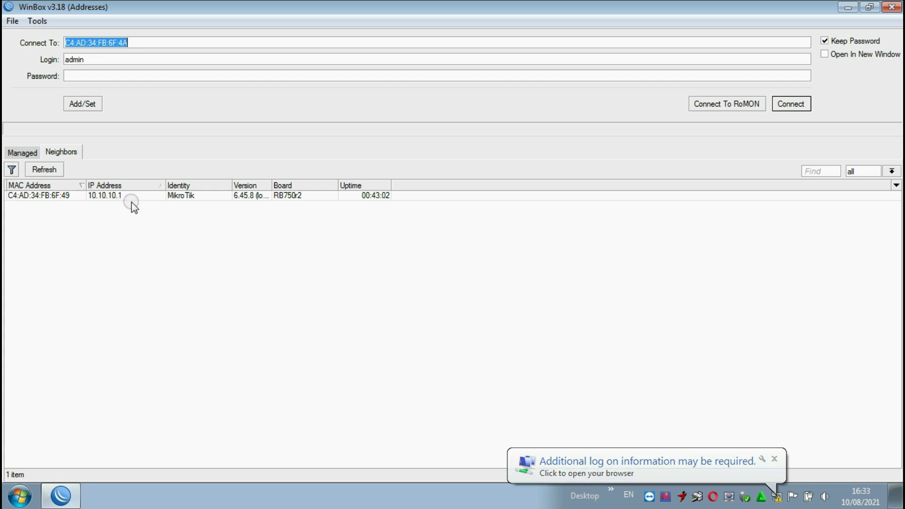
pyautogui.click(33, 197)
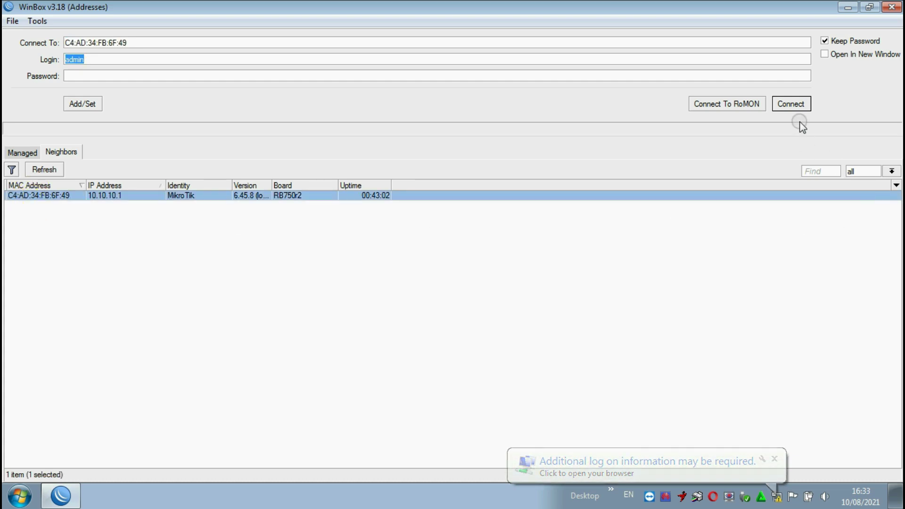
pyautogui.click(796, 111)
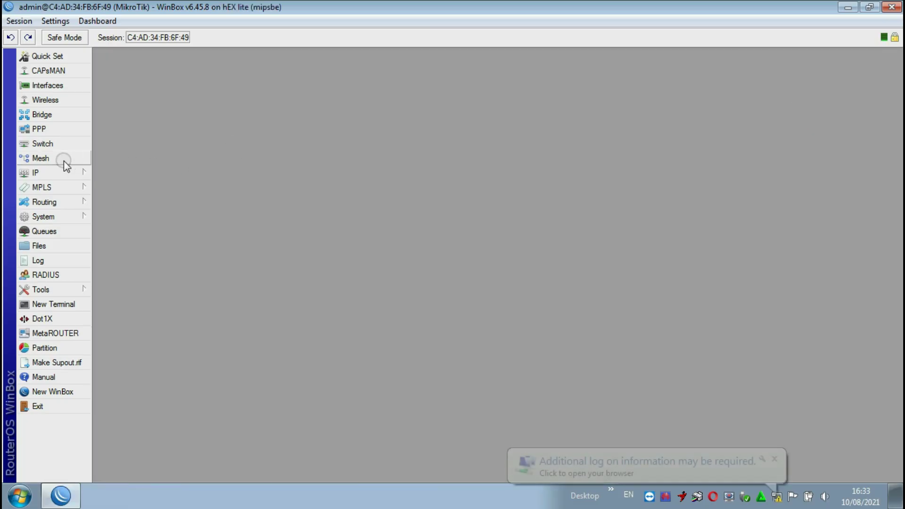
# - Open IP > Hotspot Users and select the user assigned to hotspot1
pyautogui.click(85, 173)
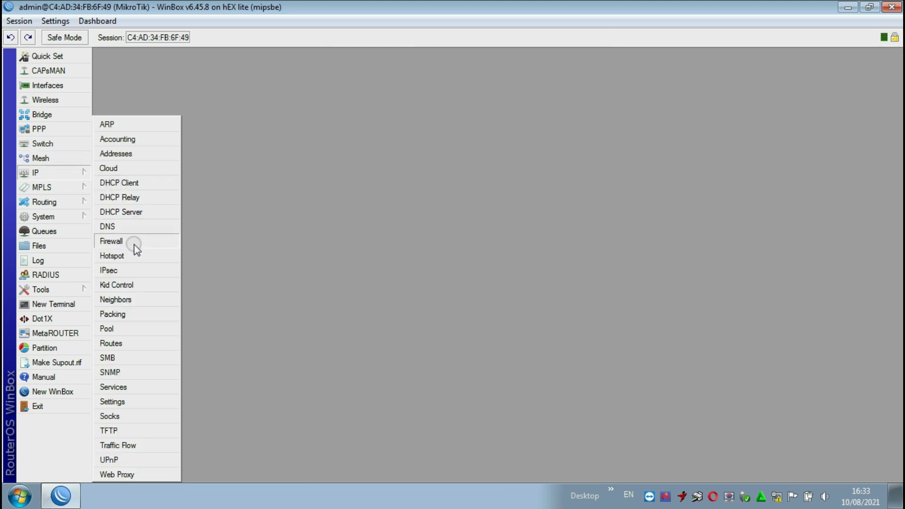
pyautogui.click(117, 256)
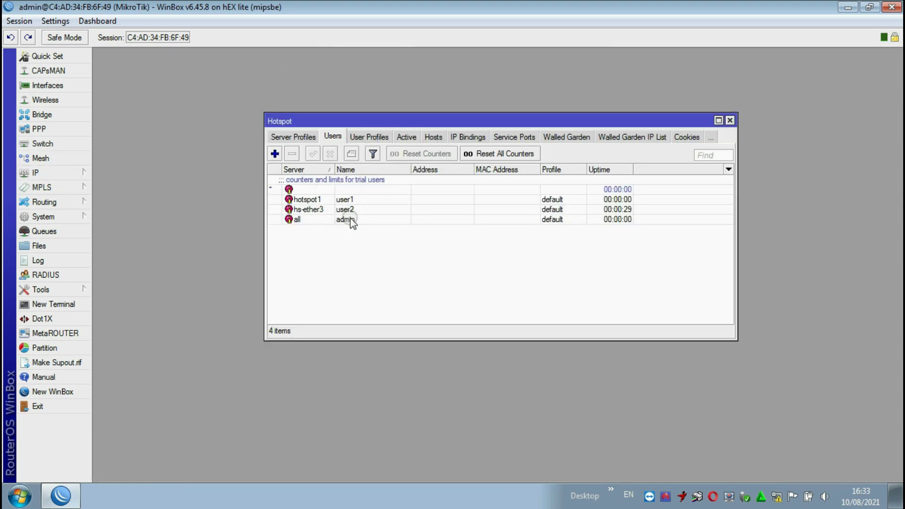
pyautogui.click(367, 201)
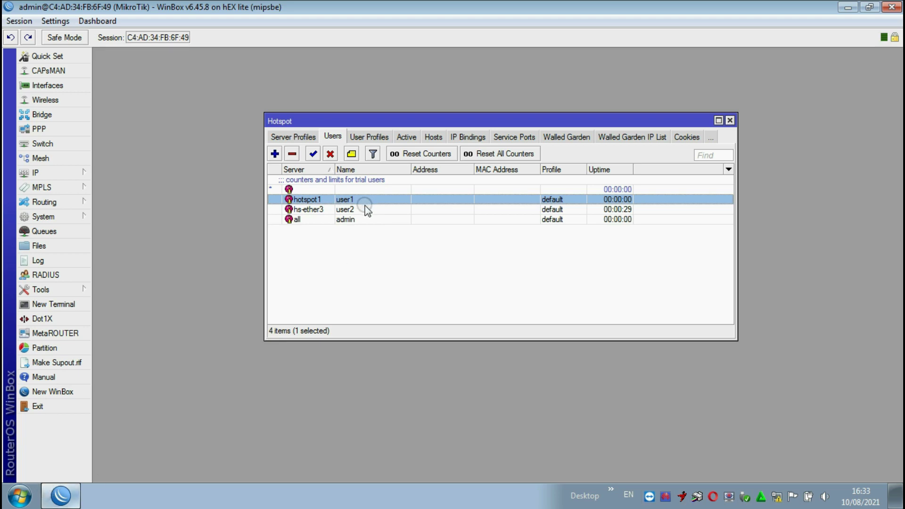
# - Launch Google Chrome from the Start menu and begin entering 10.10.10.1
pyautogui.click(18, 496)
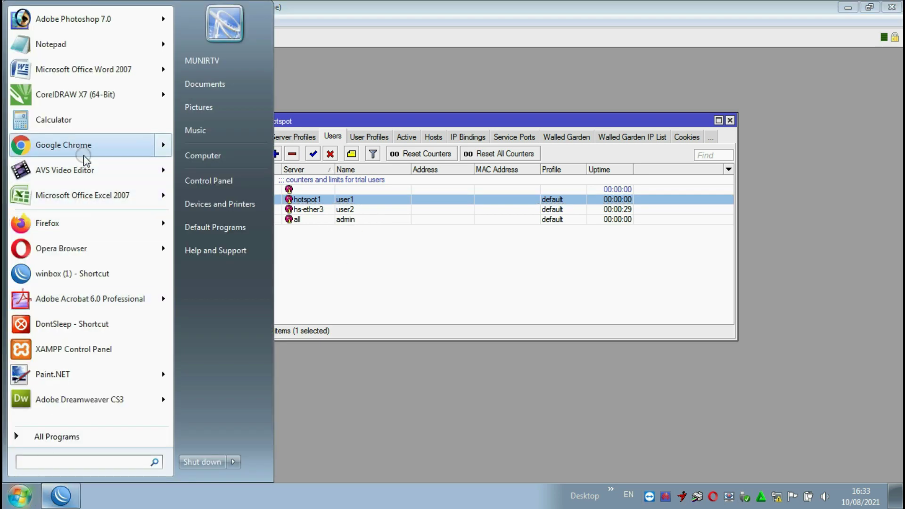
pyautogui.click(84, 146)
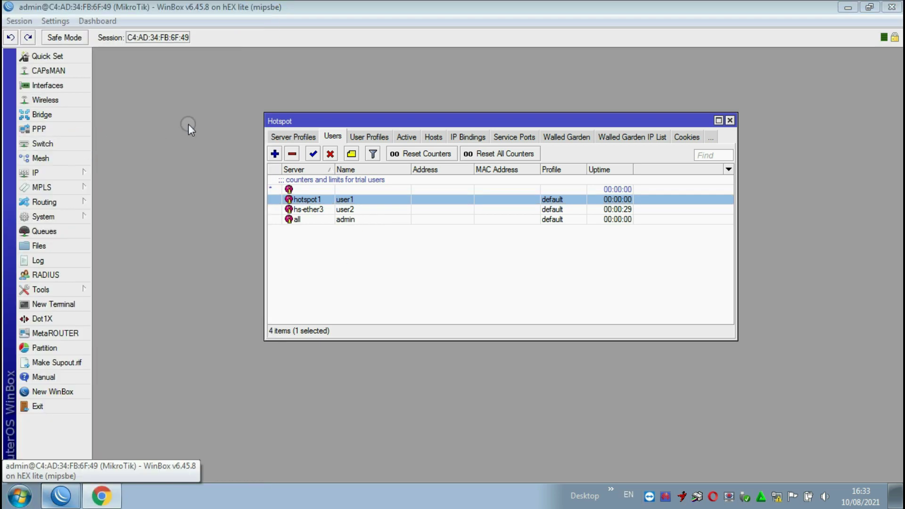
pyautogui.write('10.10.10.1')
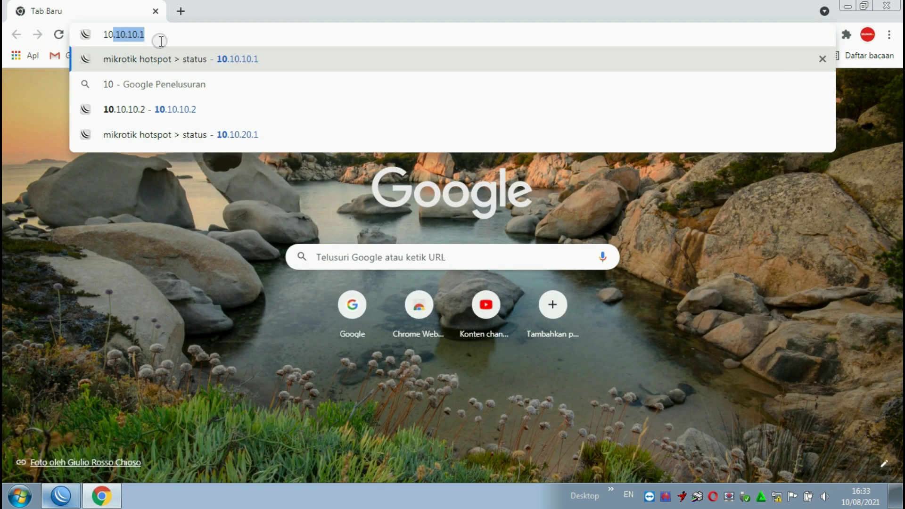
# - Log in to the 10.10.10.1 hotspot with the user's login name and password
pyautogui.click(192, 61)
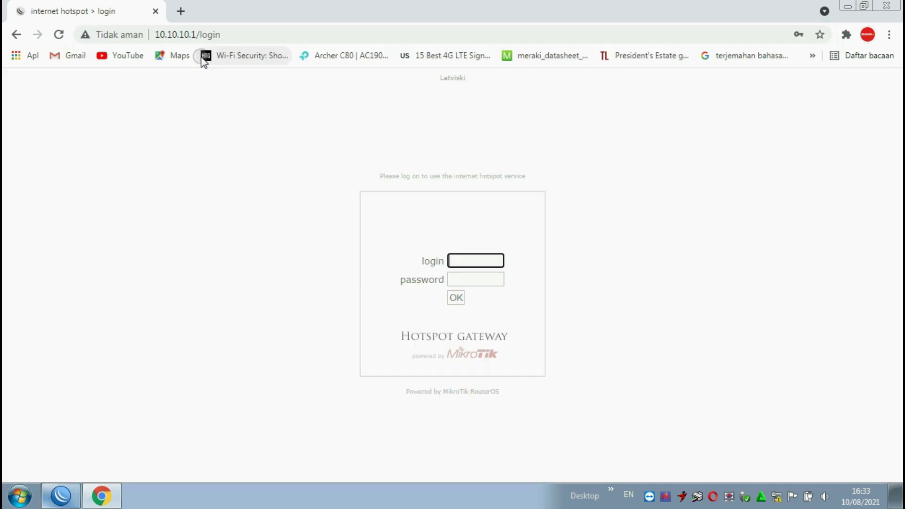
pyautogui.click(465, 289)
pyautogui.click(469, 278)
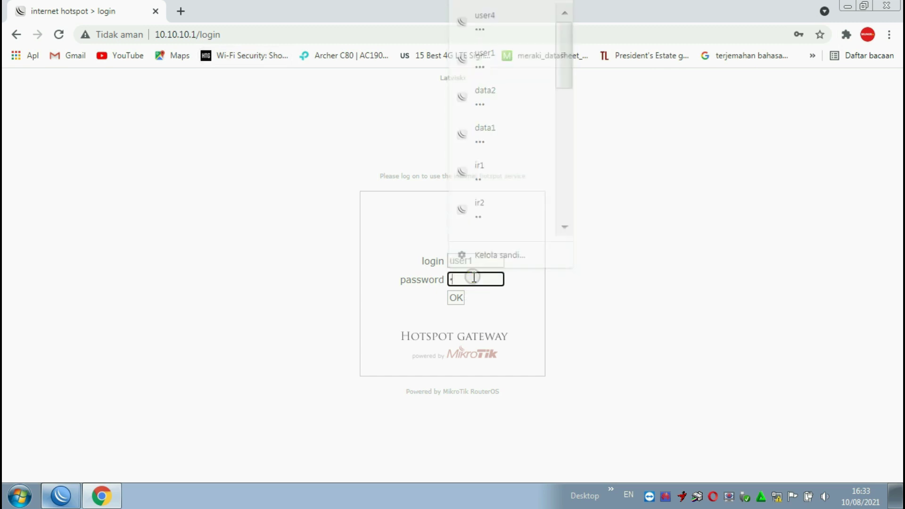
pyautogui.write('123')
pyautogui.click(455, 298)
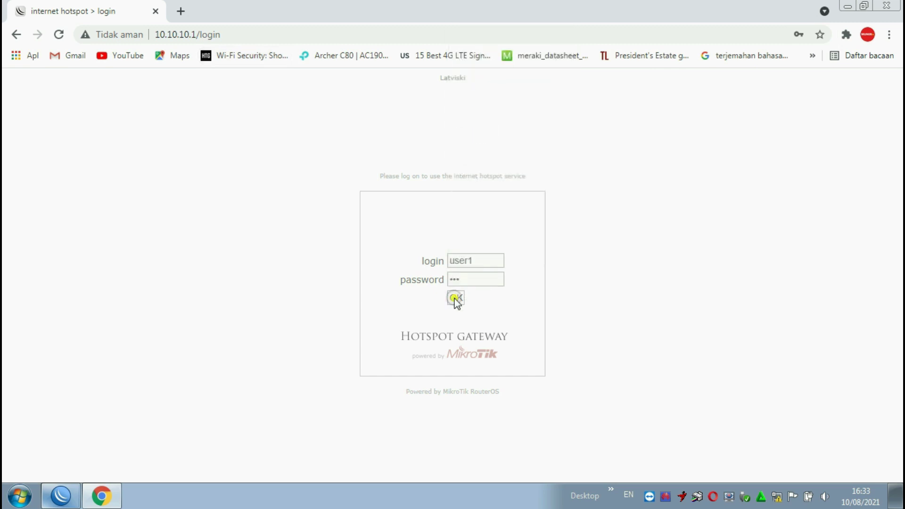
# - Load Google and then YouTube in a new tab, then close the YouTube tab
pyautogui.click(181, 10)
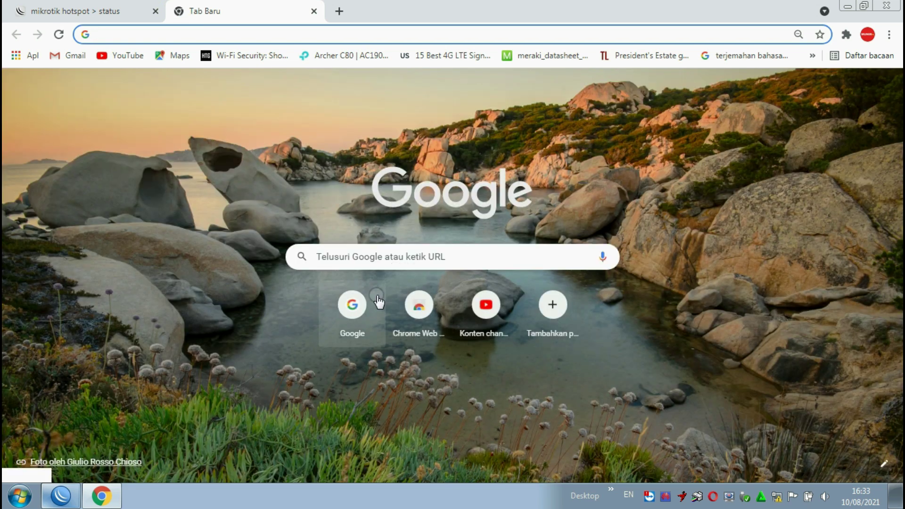
pyautogui.click(351, 309)
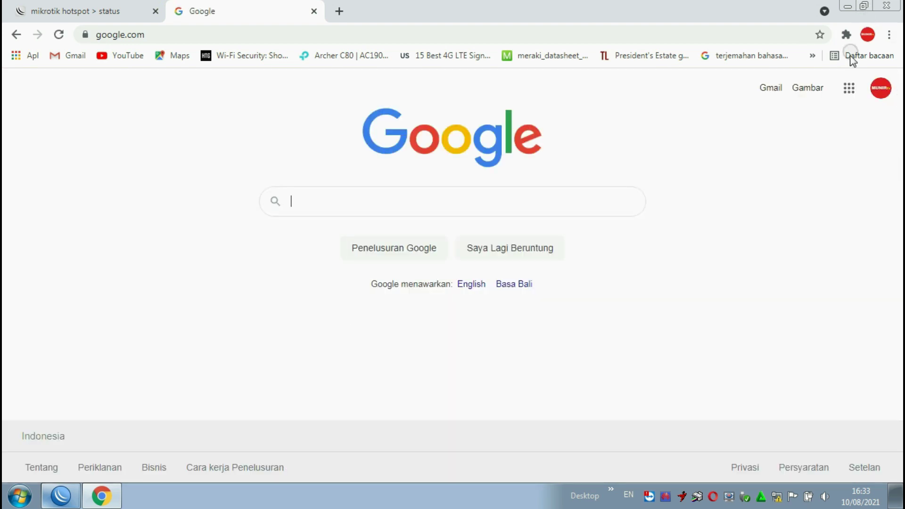
pyautogui.click(848, 88)
pyautogui.click(723, 270)
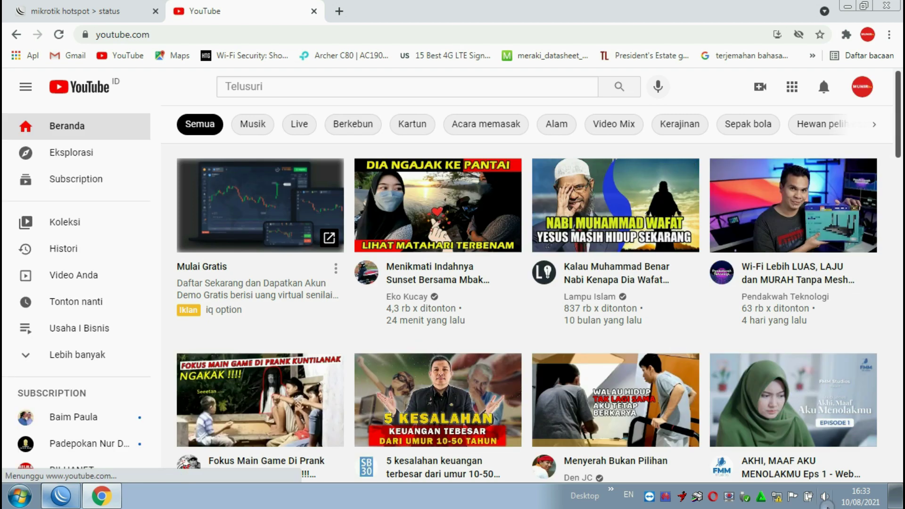
pyautogui.moveTo(845, 490)
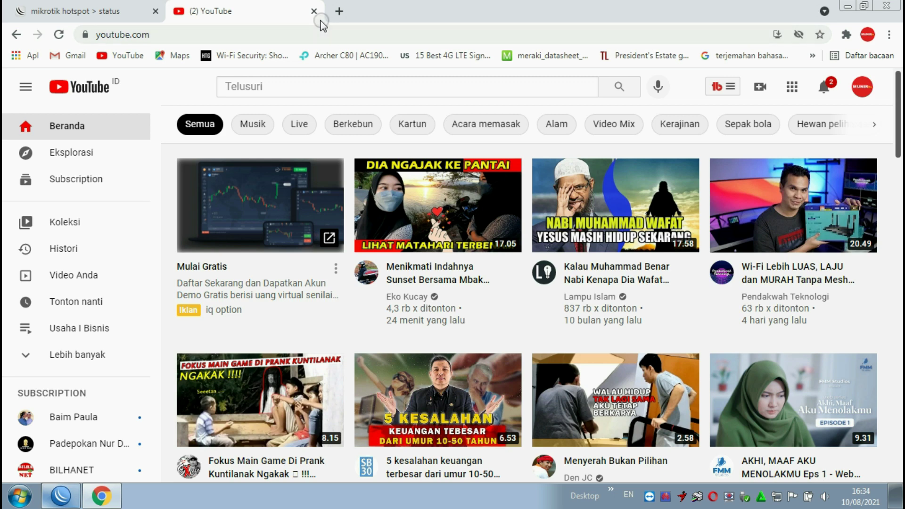
pyautogui.click(314, 11)
# - Reopen IP > Hotspot, inspect the ether2 and hs-ether3 servers, then close the window
pyautogui.click(61, 496)
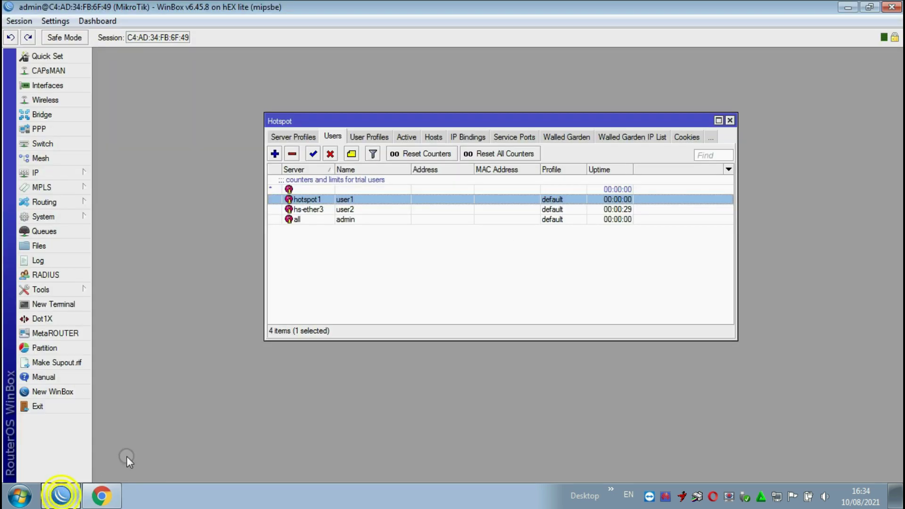
pyautogui.click(729, 120)
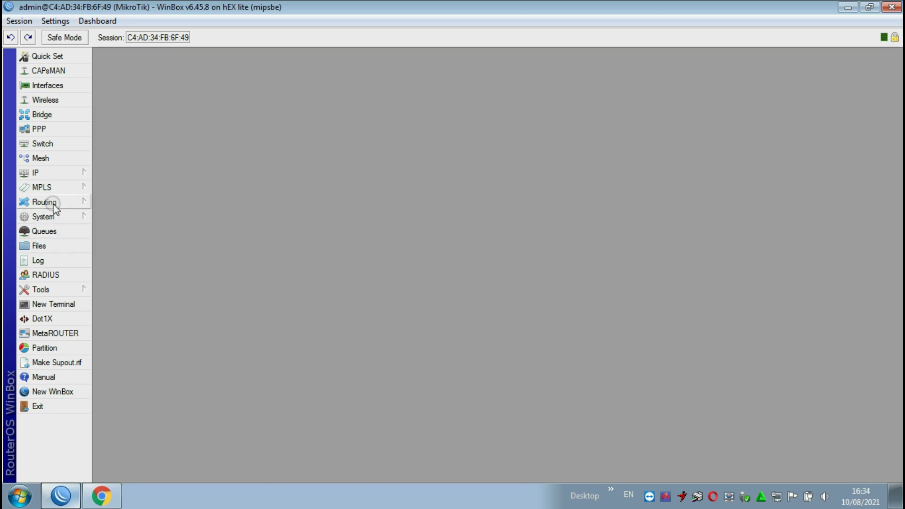
pyautogui.click(45, 173)
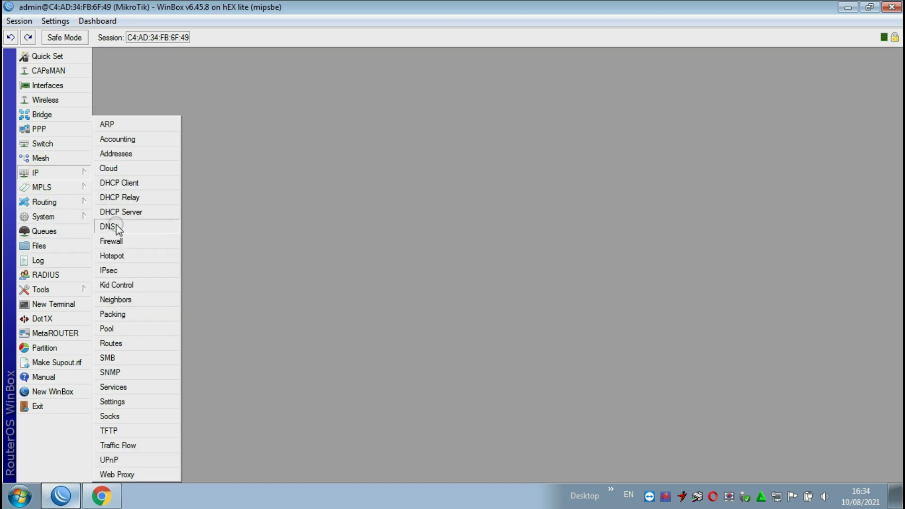
pyautogui.click(135, 258)
pyautogui.click(281, 137)
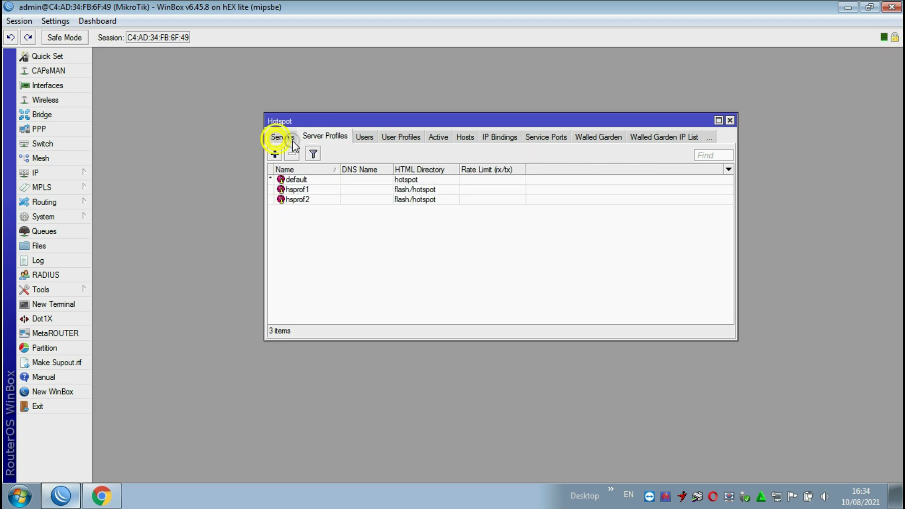
pyautogui.click(282, 136)
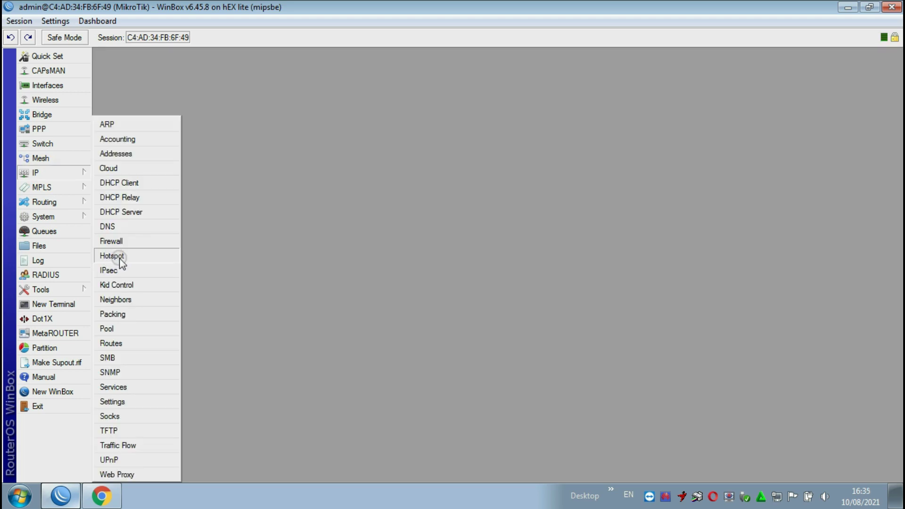
pyautogui.click(122, 255)
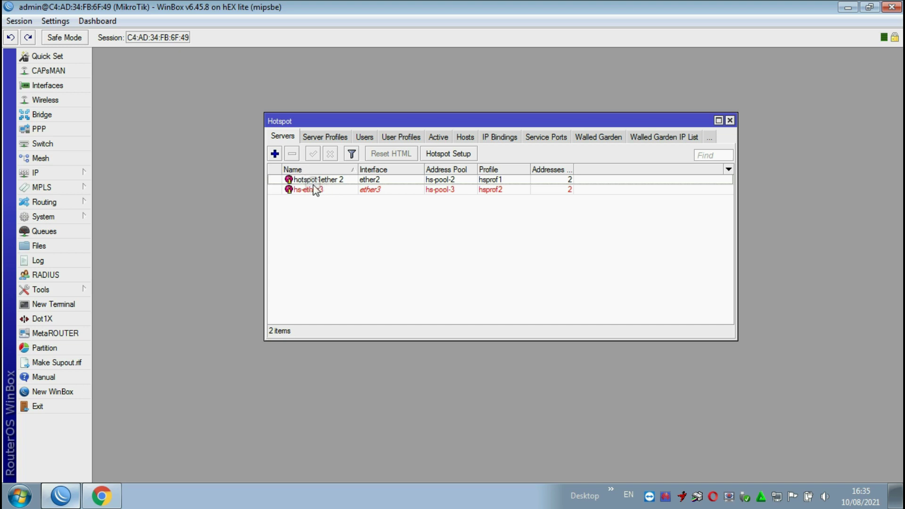
pyautogui.click(340, 182)
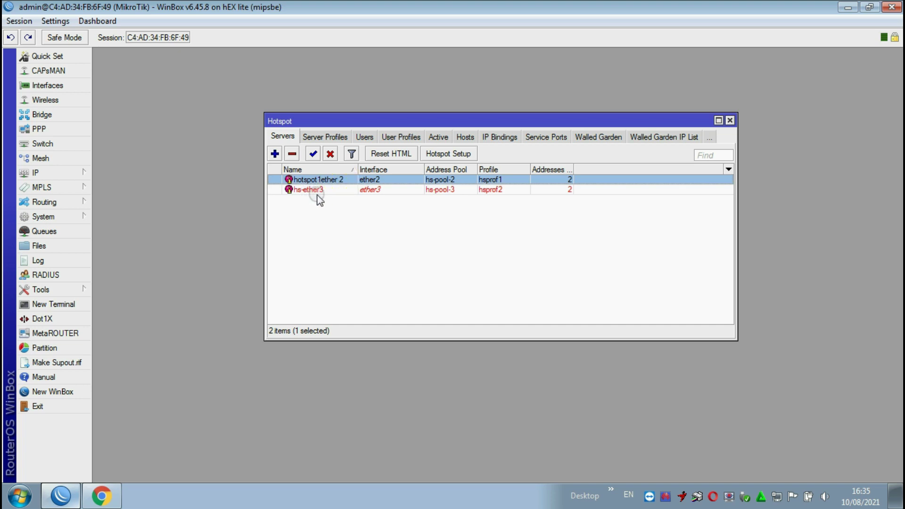
pyautogui.click(312, 191)
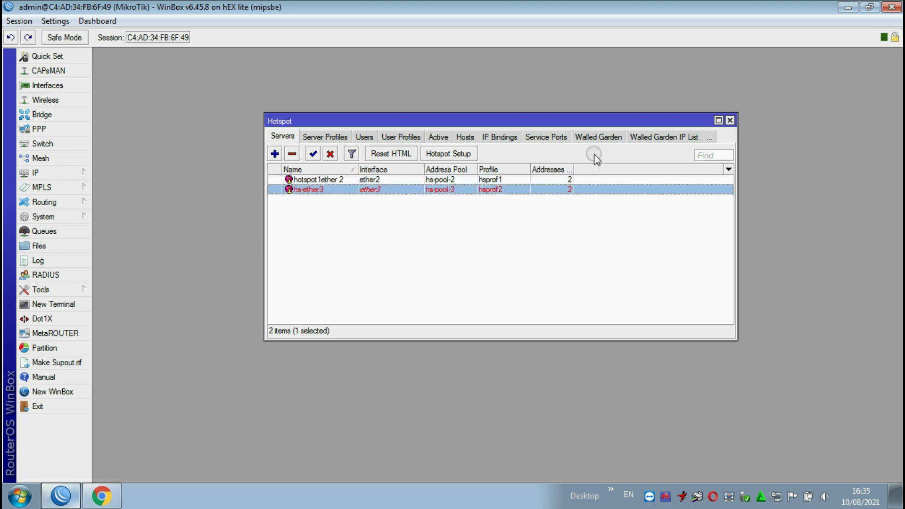
pyautogui.click(729, 121)
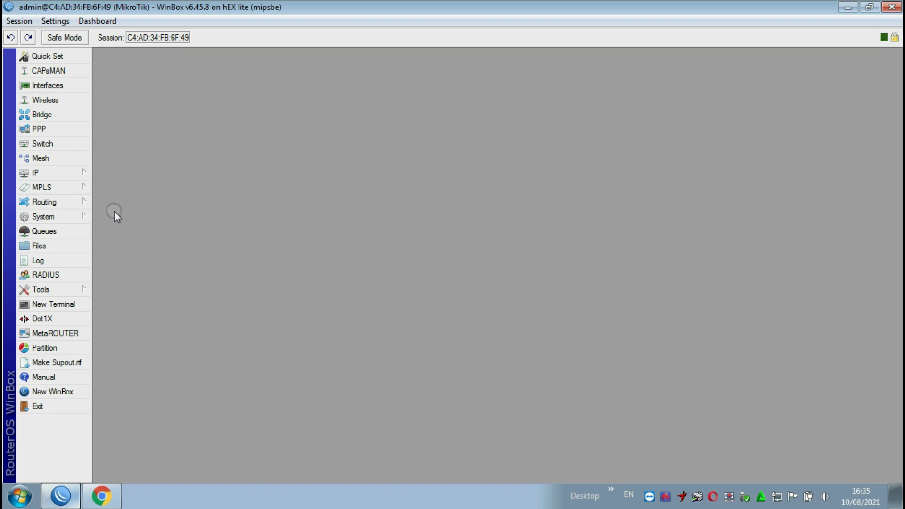
# - Delete the dynamic hotspot queue on ether2 from Simple Queues
pyautogui.click(66, 231)
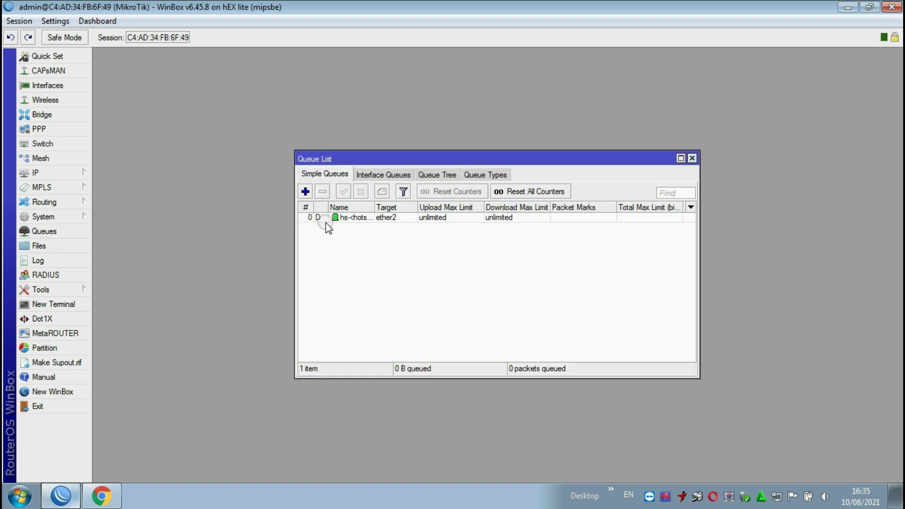
pyautogui.click(364, 218)
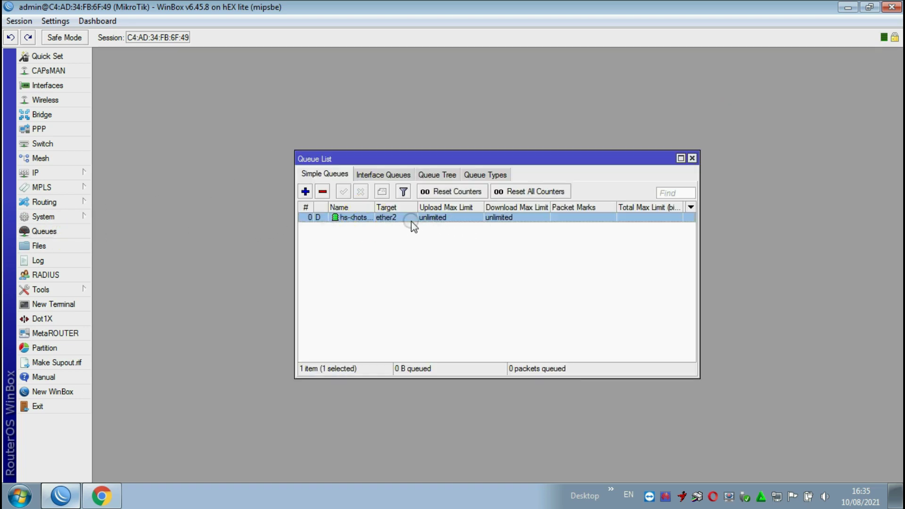
pyautogui.click(323, 192)
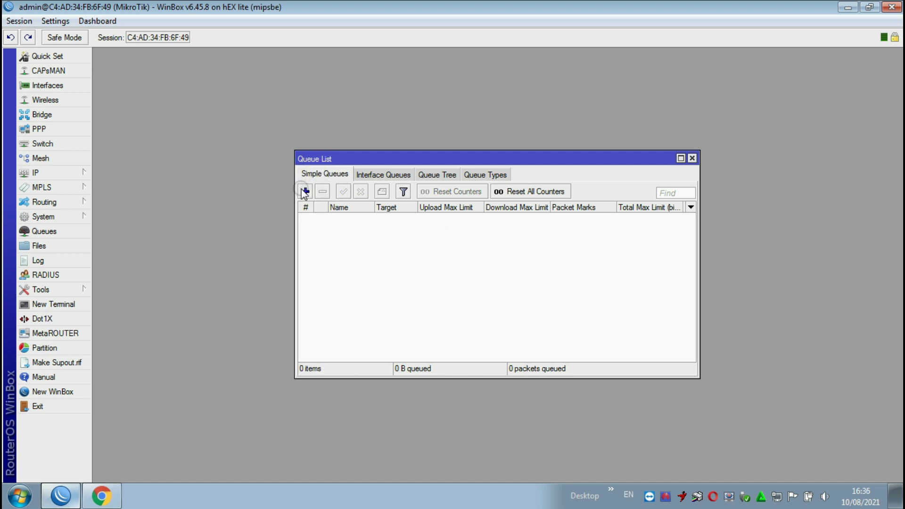
# - Create simple queue 'ether2 wifi' targeting ether2 with max limits 1M upload, 2M download
pyautogui.click(304, 191)
pyautogui.click(443, 195)
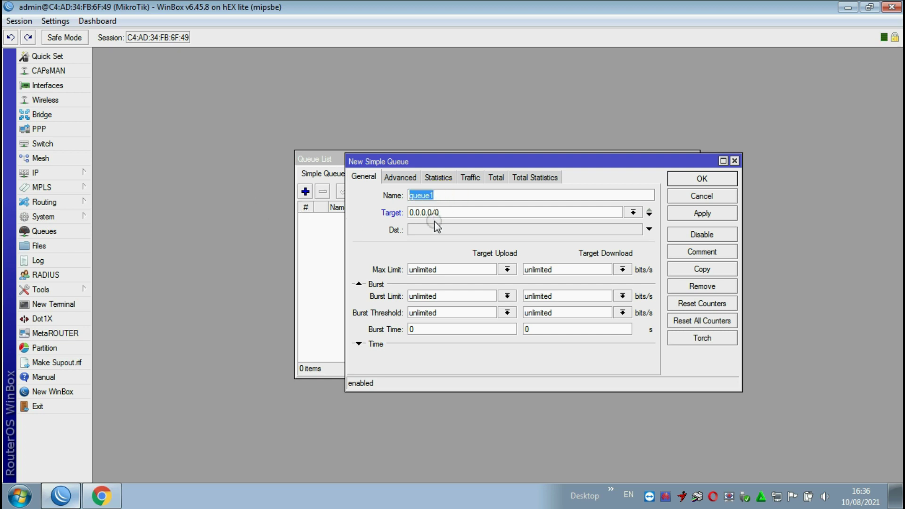
pyautogui.write('ether2 wifi')
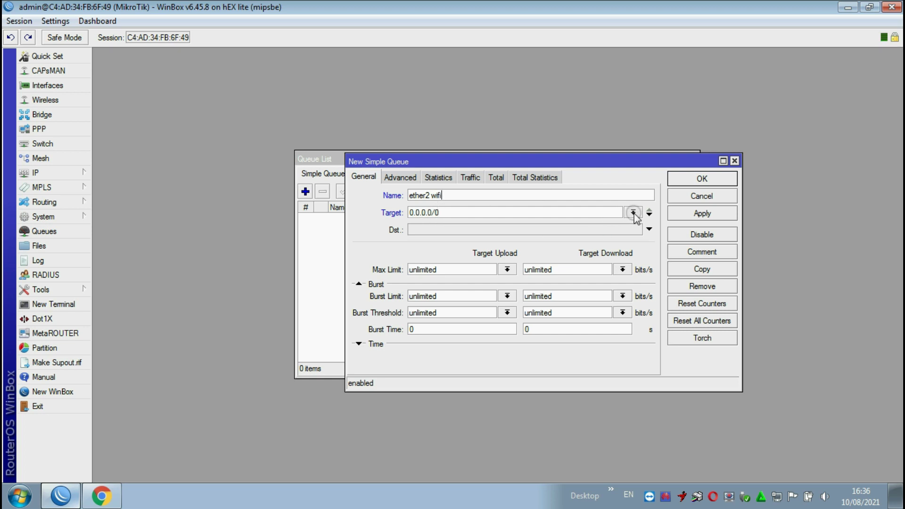
pyautogui.click(633, 212)
pyautogui.click(439, 231)
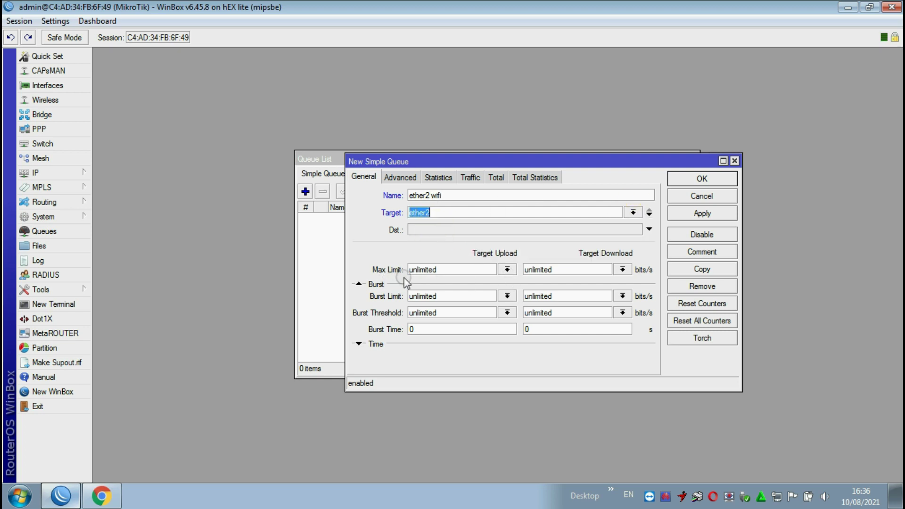
pyautogui.click(506, 269)
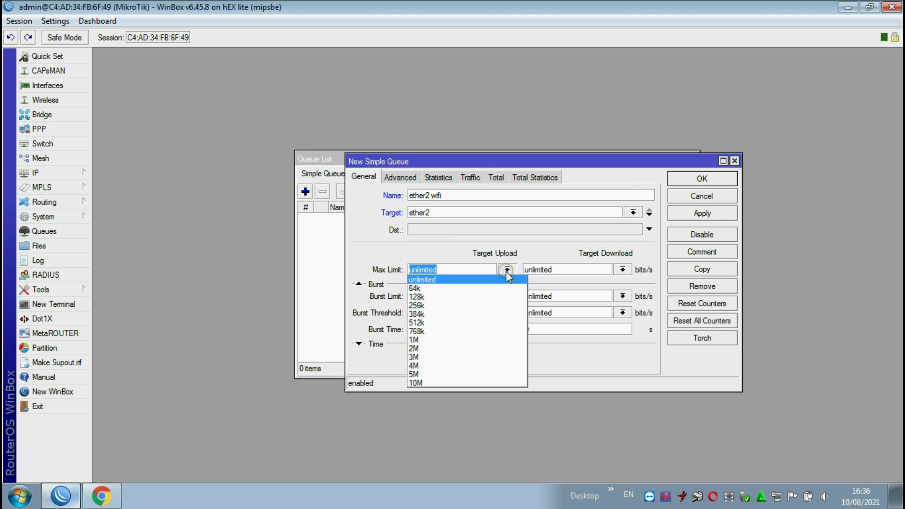
pyautogui.click(428, 340)
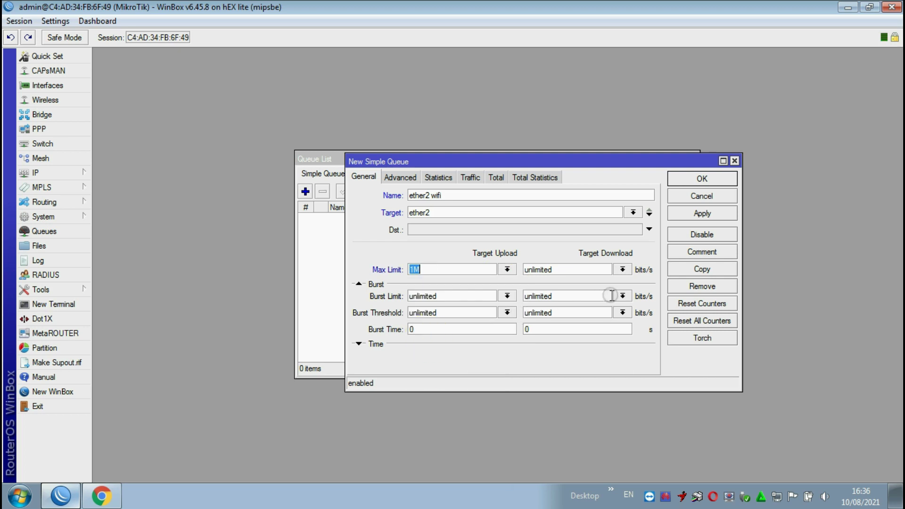
pyautogui.click(622, 269)
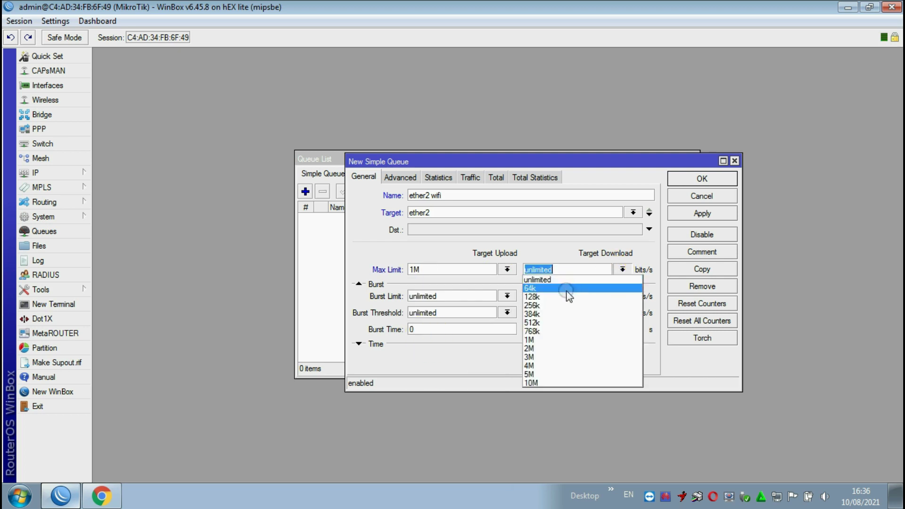
pyautogui.click(537, 348)
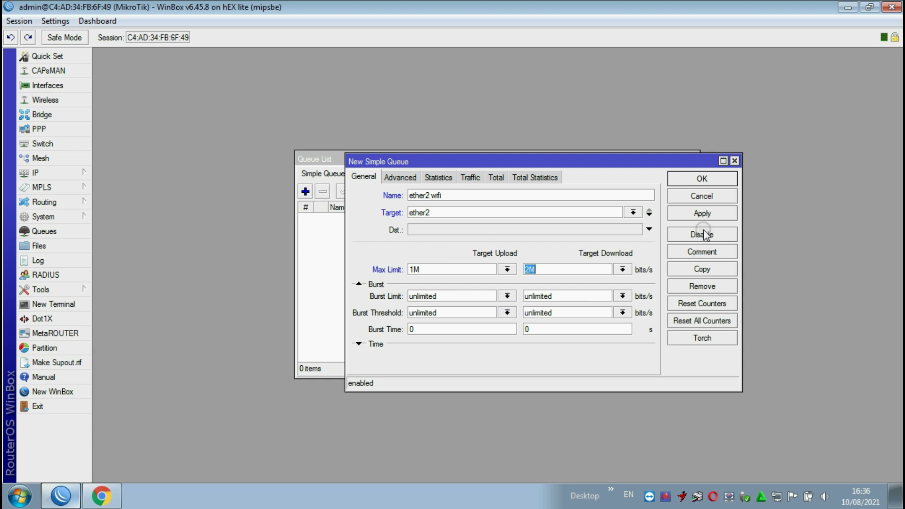
pyautogui.click(714, 217)
pyautogui.click(702, 179)
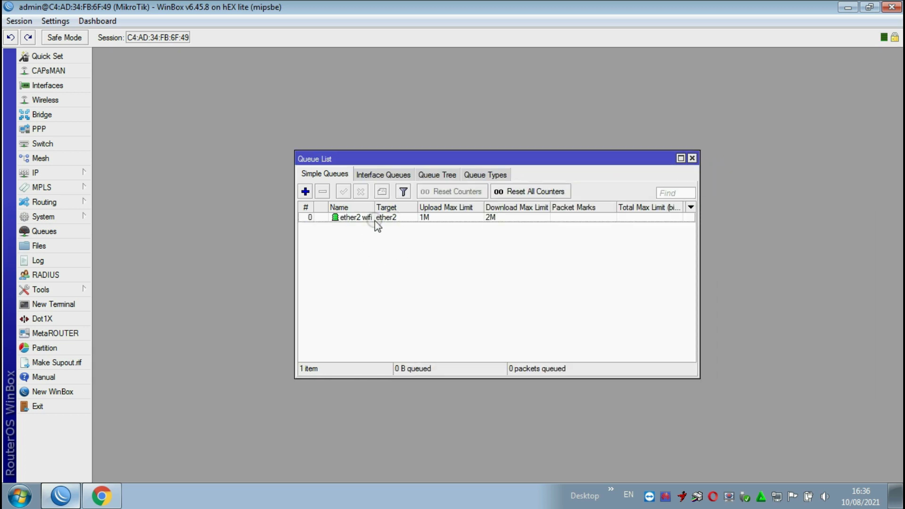
# - Create simple queue 'ether3 wifi' targeting ether3 with max limits 512k upload, 1M download
pyautogui.click(306, 191)
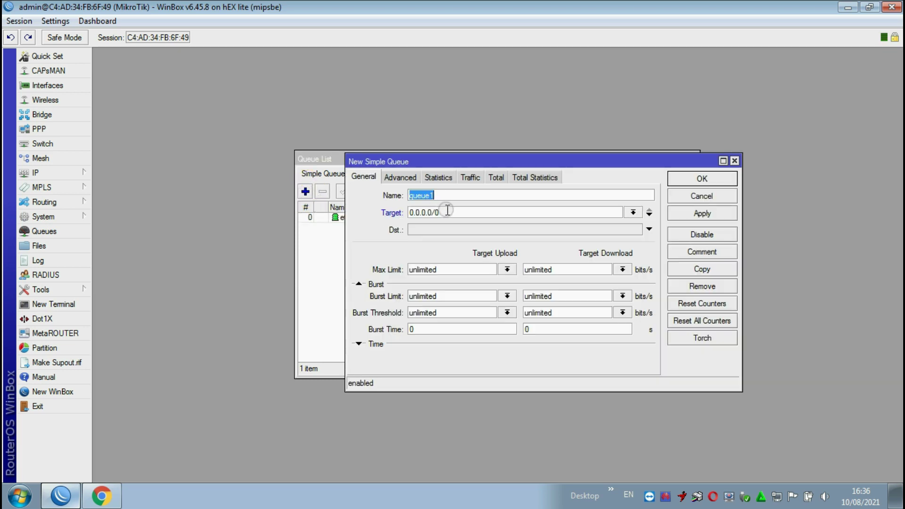
pyautogui.write('et')
pyautogui.press('BackSpace')
pyautogui.write('ther3 wifi')
pyautogui.click(633, 213)
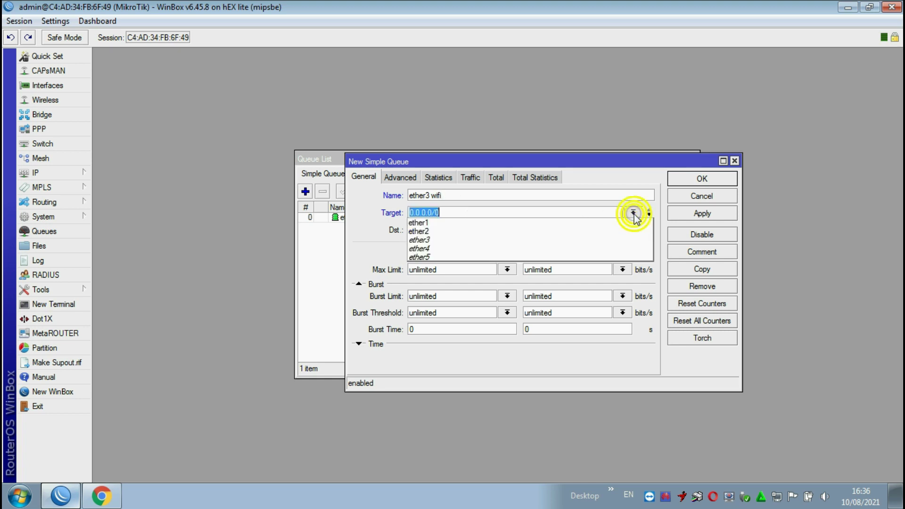
pyautogui.click(460, 239)
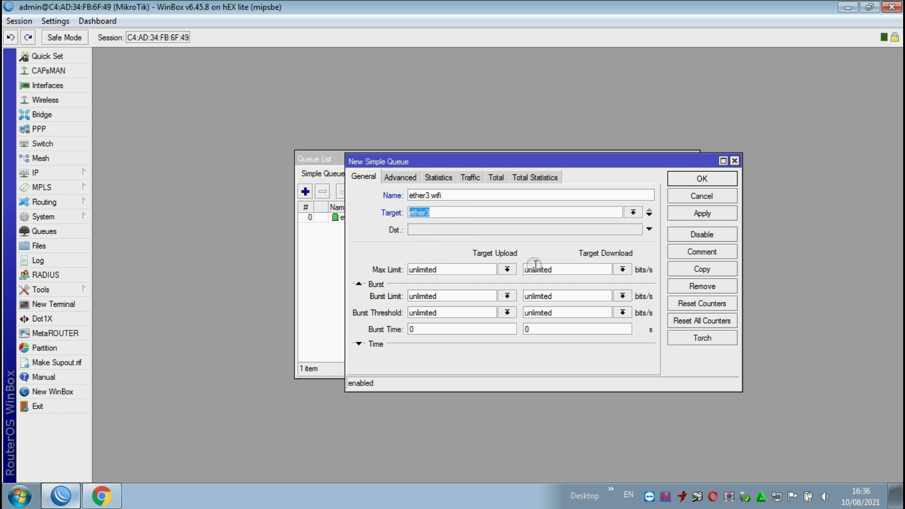
pyautogui.click(622, 269)
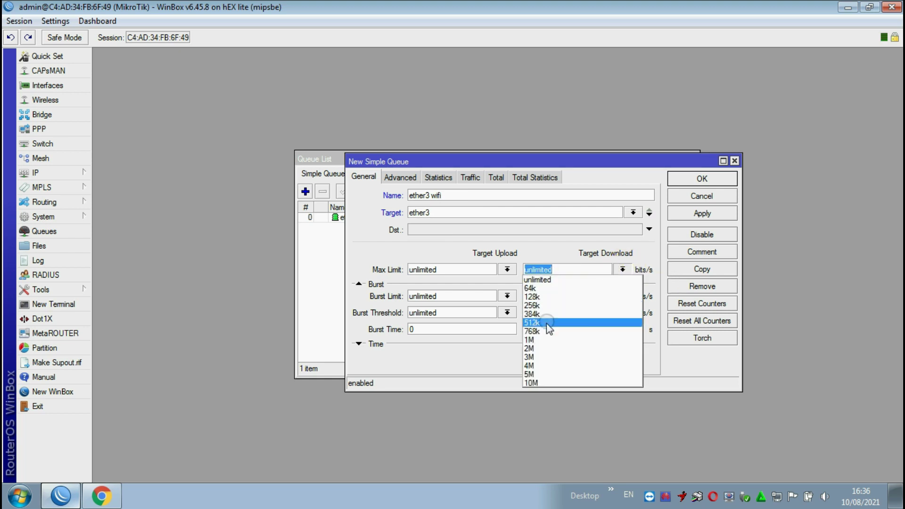
pyautogui.click(541, 337)
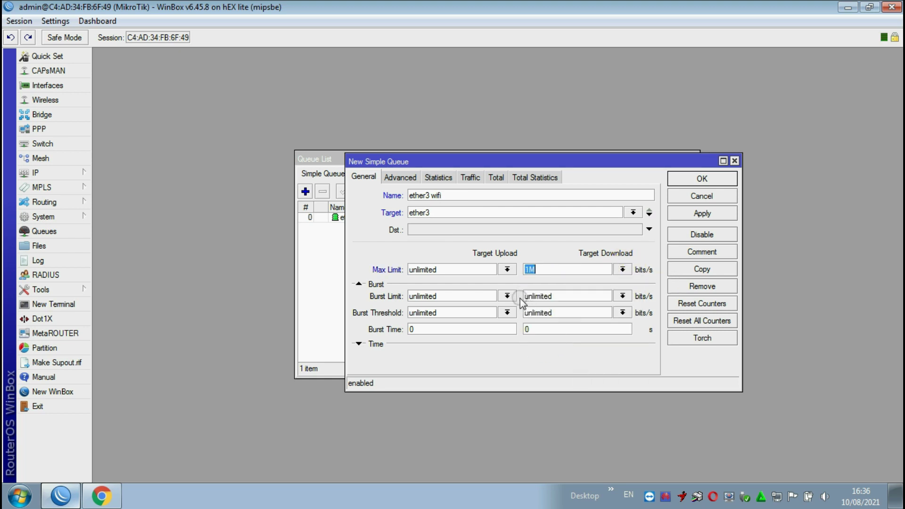
pyautogui.click(507, 269)
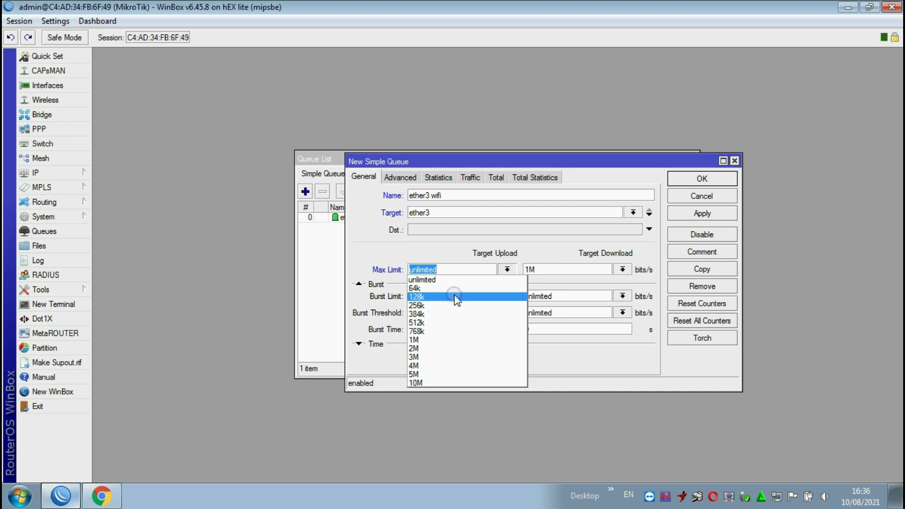
pyautogui.click(431, 324)
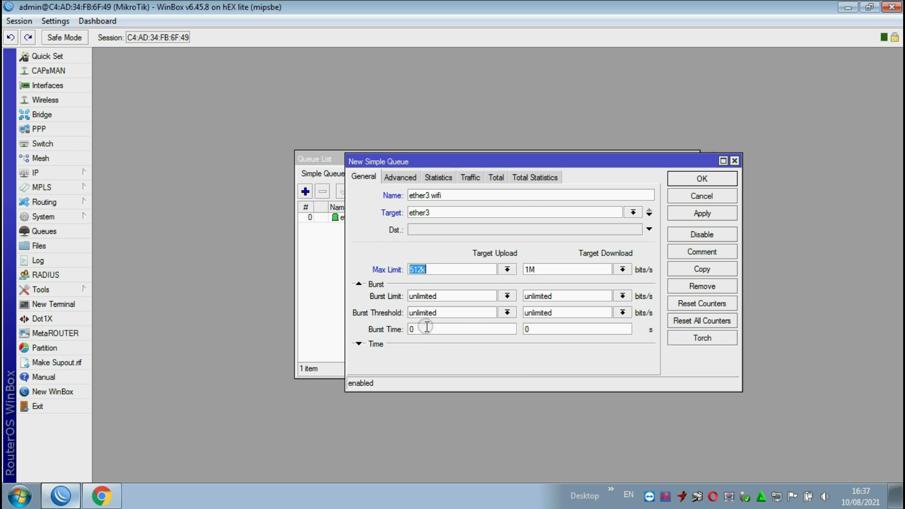
pyautogui.click(702, 214)
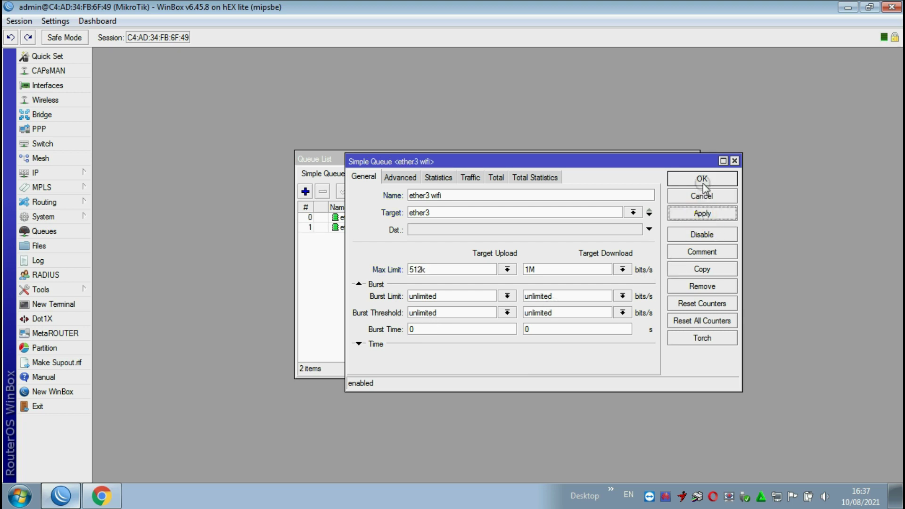
pyautogui.click(701, 178)
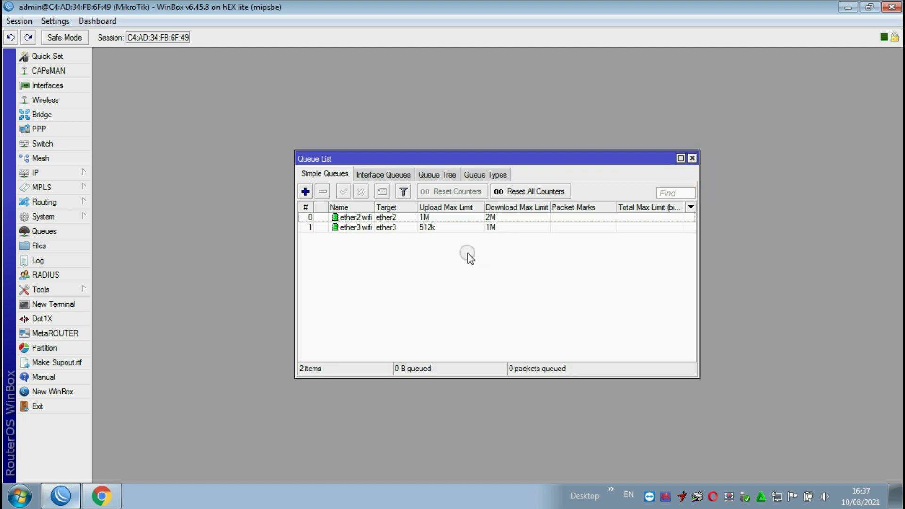
pyautogui.click(366, 228)
# - Select the ether2 and ether3 wifi queues, then open IP > Hotspot and select the hotspot1ether2 server
pyautogui.click(366, 217)
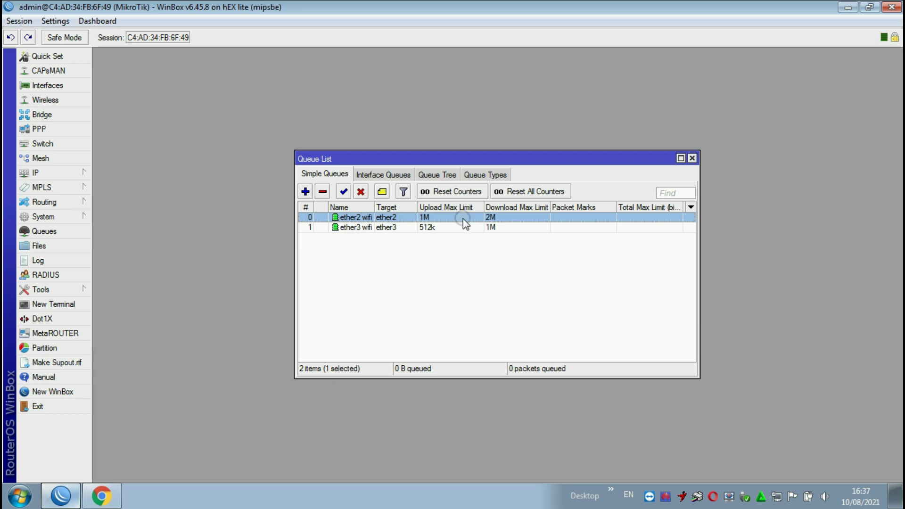
pyautogui.click(433, 226)
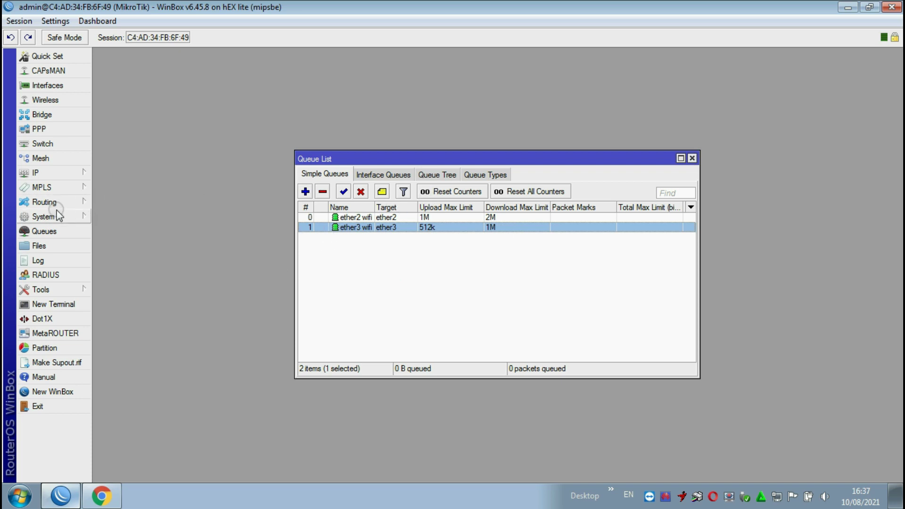
pyautogui.click(40, 173)
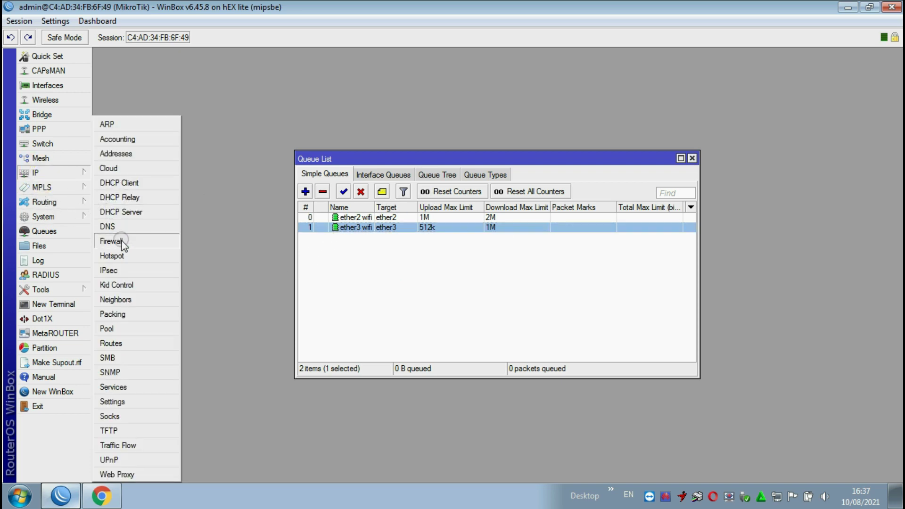
pyautogui.click(122, 256)
pyautogui.click(323, 181)
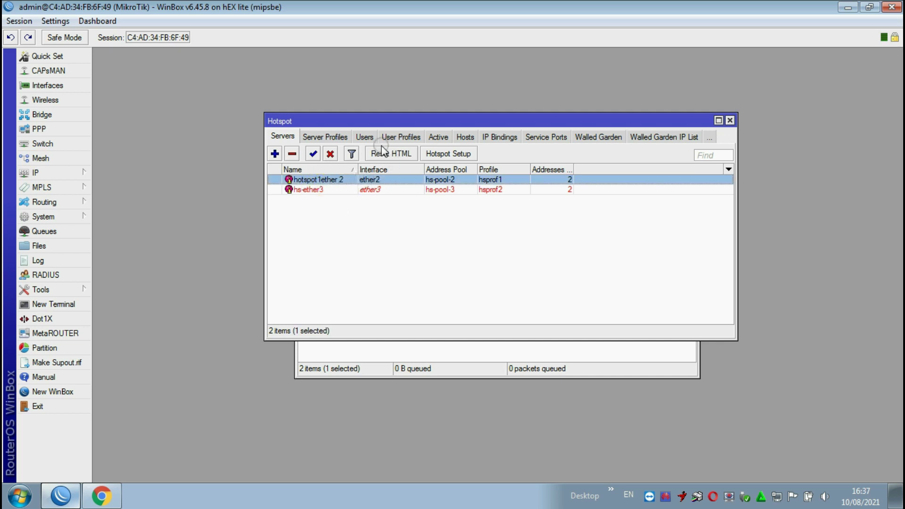
# - Check user1 in Hotspot Users and its active session from 10.10.10.3, then launch Firefox
pyautogui.click(365, 138)
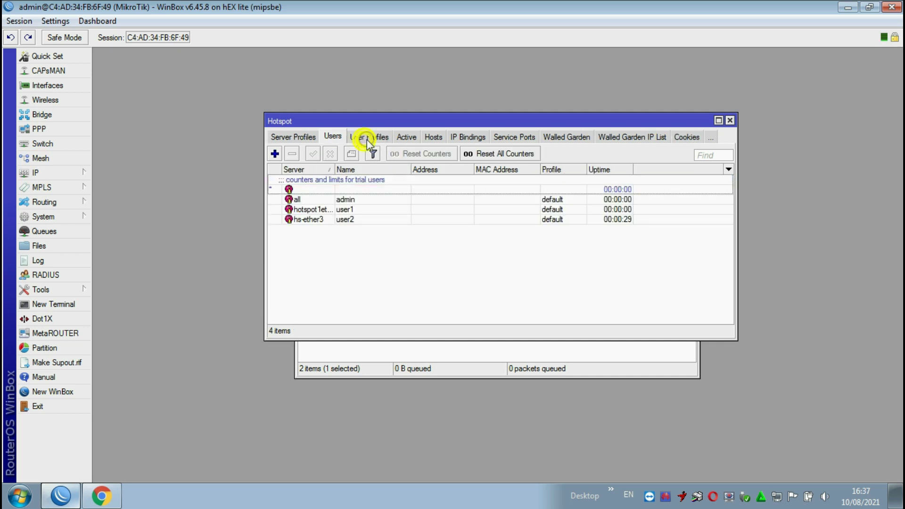
pyautogui.click(348, 209)
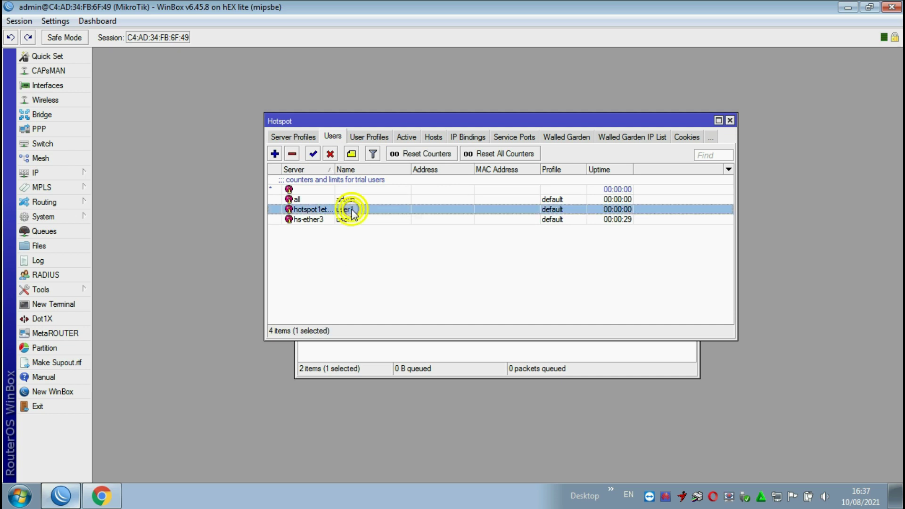
pyautogui.click(406, 137)
pyautogui.click(349, 182)
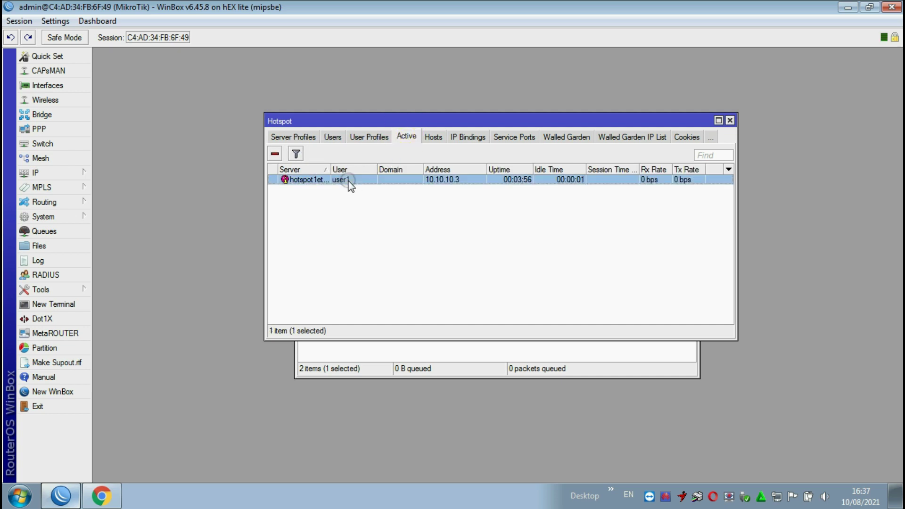
pyautogui.click(409, 187)
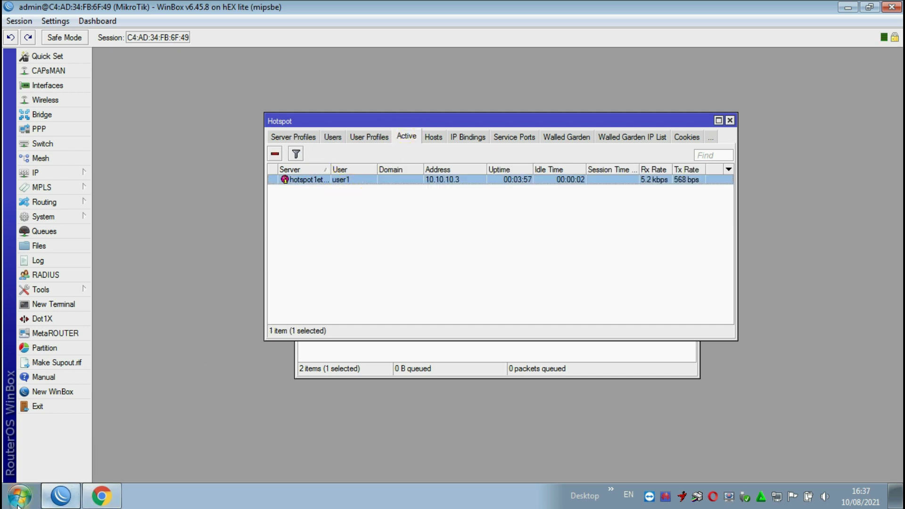
pyautogui.click(19, 496)
pyautogui.click(81, 221)
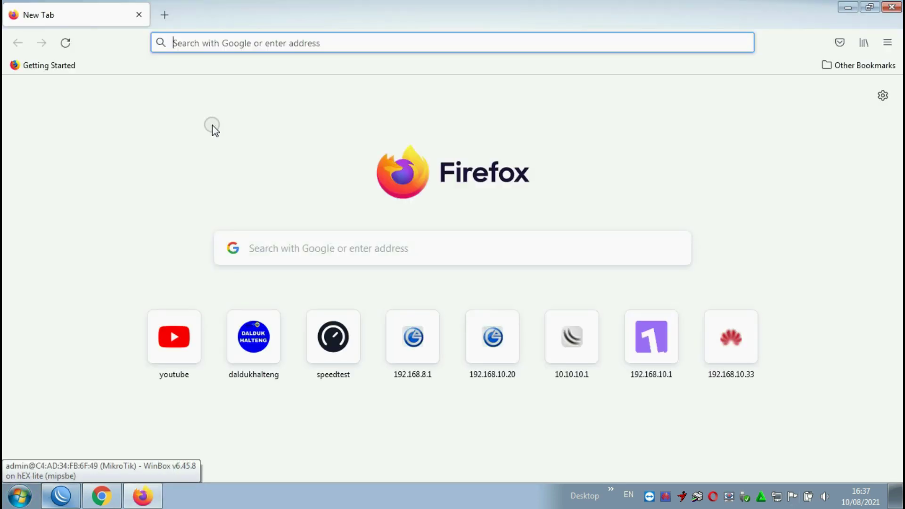
# - Run a Speedtest from the shortcut tile (52 ms ping, 1.37 Mbps down, 0.94 up), then start another
pyautogui.click(345, 341)
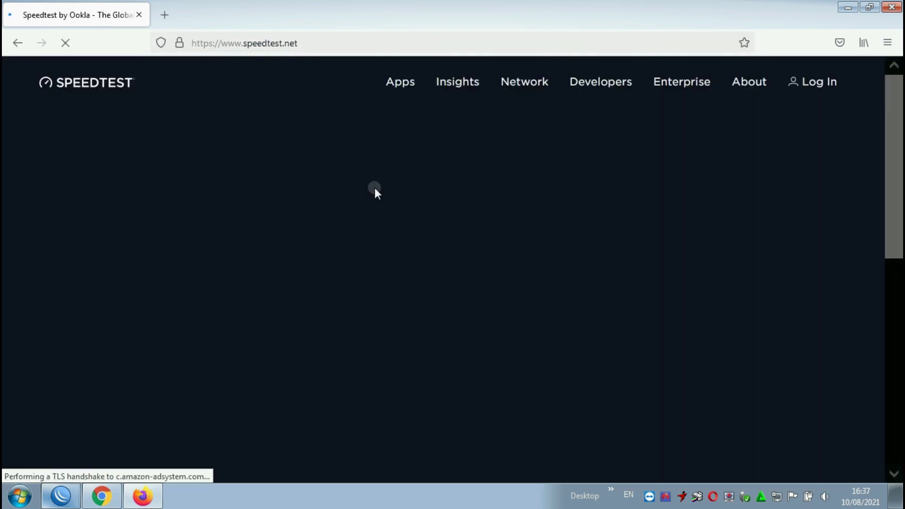
pyautogui.scroll(-3, 724, 317)
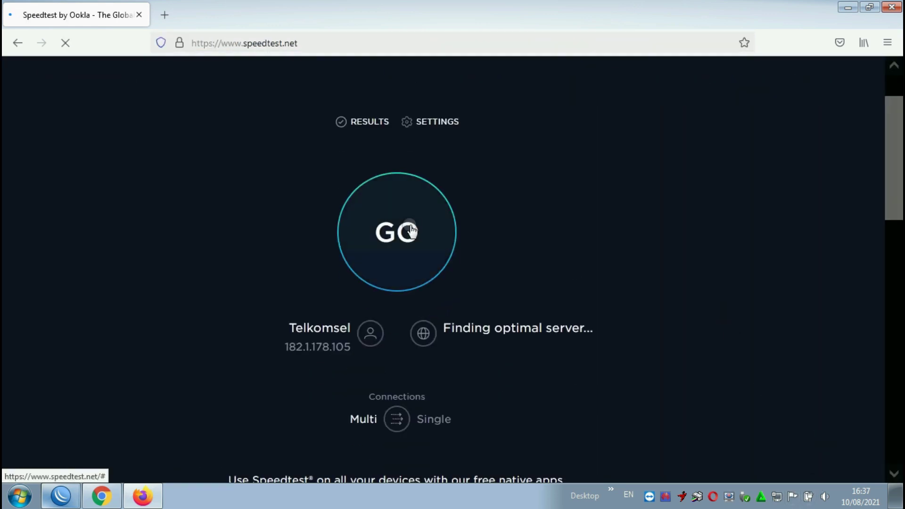
pyautogui.click(409, 231)
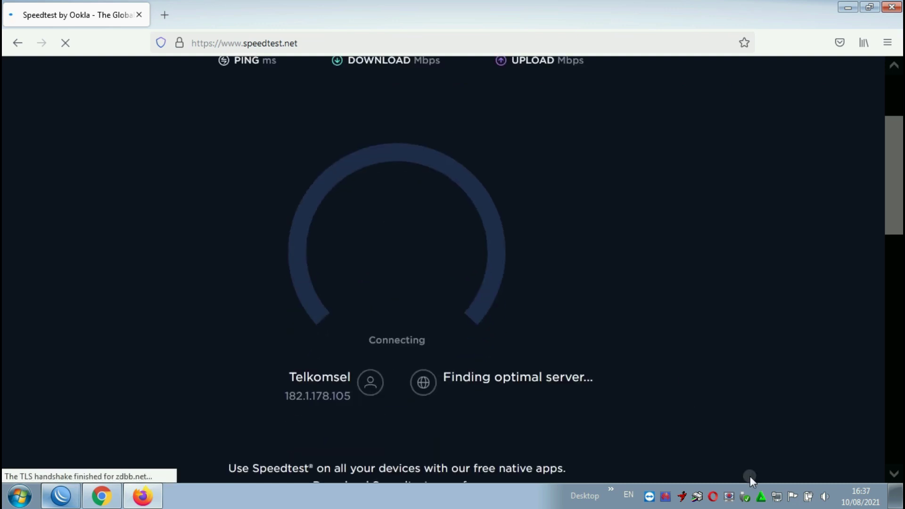
pyautogui.moveTo(770, 500)
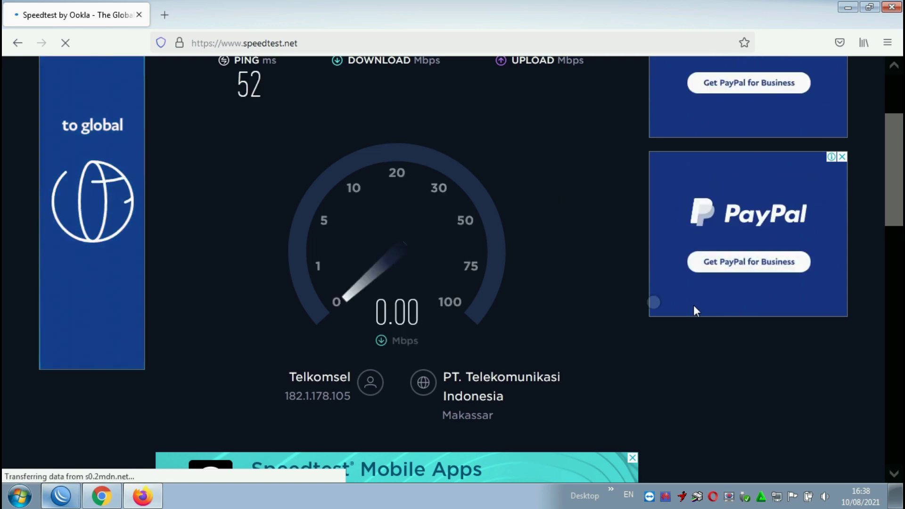
pyautogui.scroll(1, 443, 242)
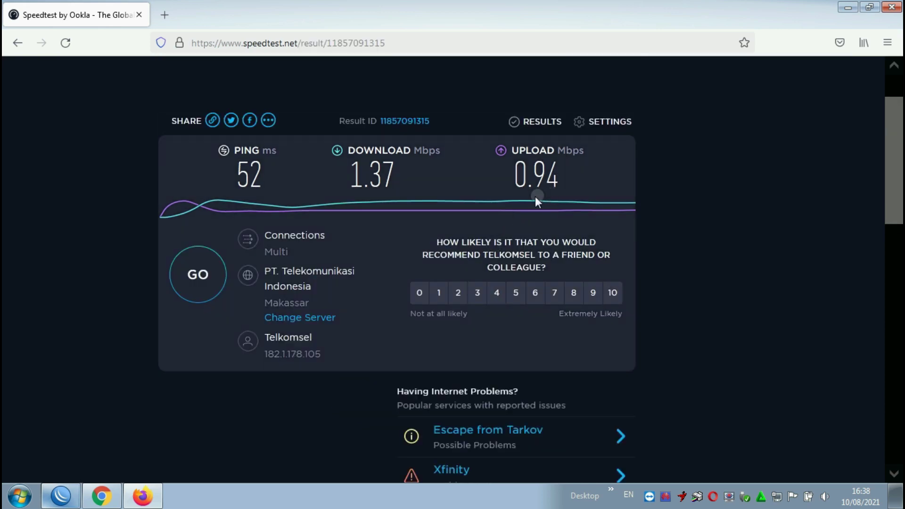
pyautogui.click(209, 274)
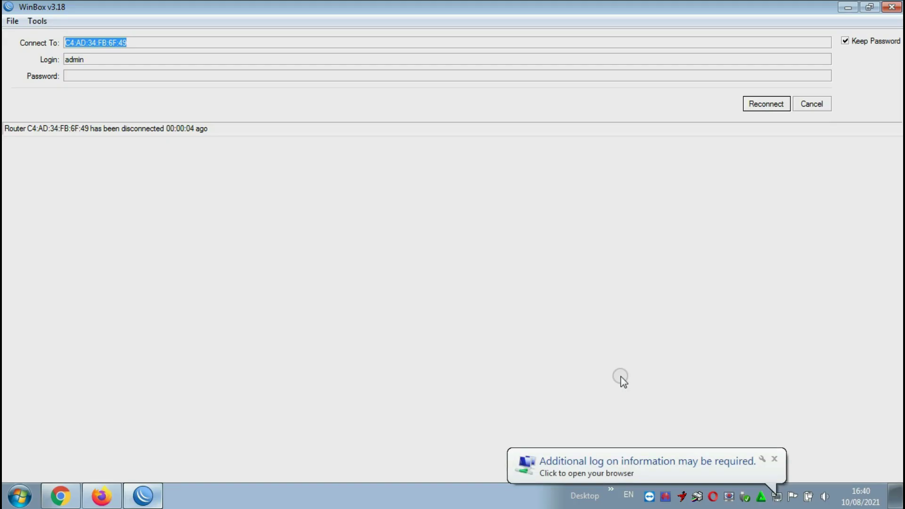
# - Load the hotspot status page at 10.10.20.1 in Chrome, then return to the Firefox Speedtest results
pyautogui.click(580, 466)
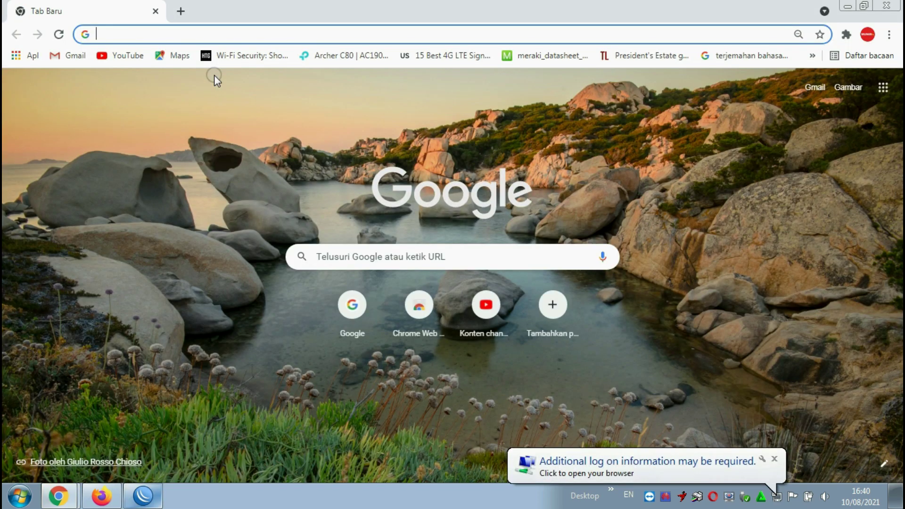
pyautogui.write('10')
pyautogui.click(203, 37)
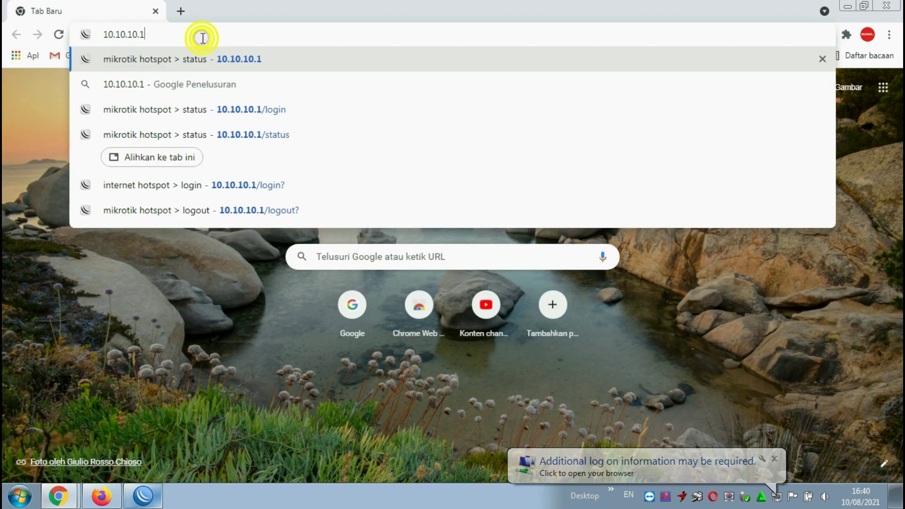
pyautogui.press('BackSpace')
pyautogui.press('BackSpace')
pyautogui.press('BackSpace')
pyautogui.press('BackSpace')
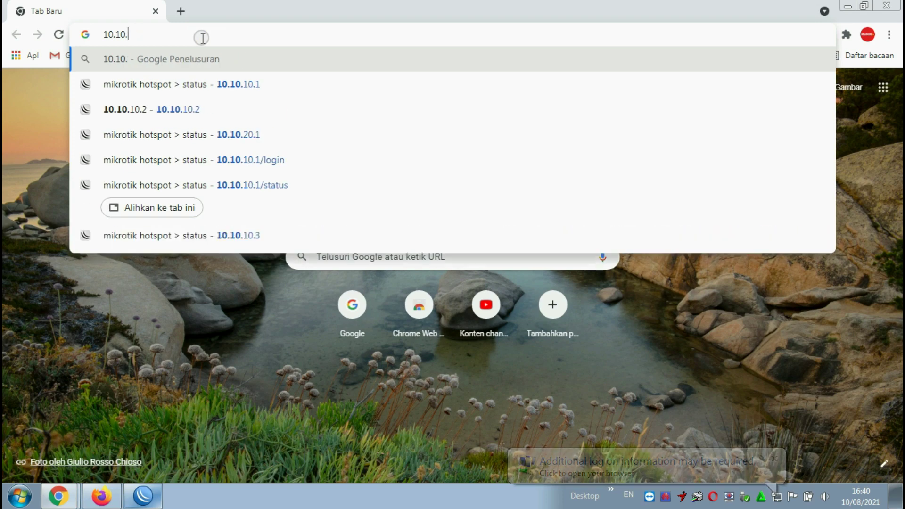
pyautogui.write('20')
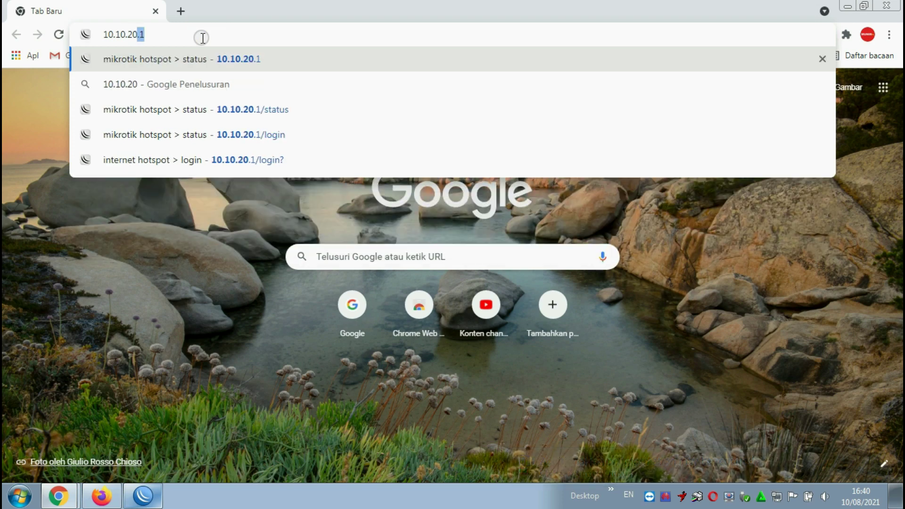
pyautogui.press('Return')
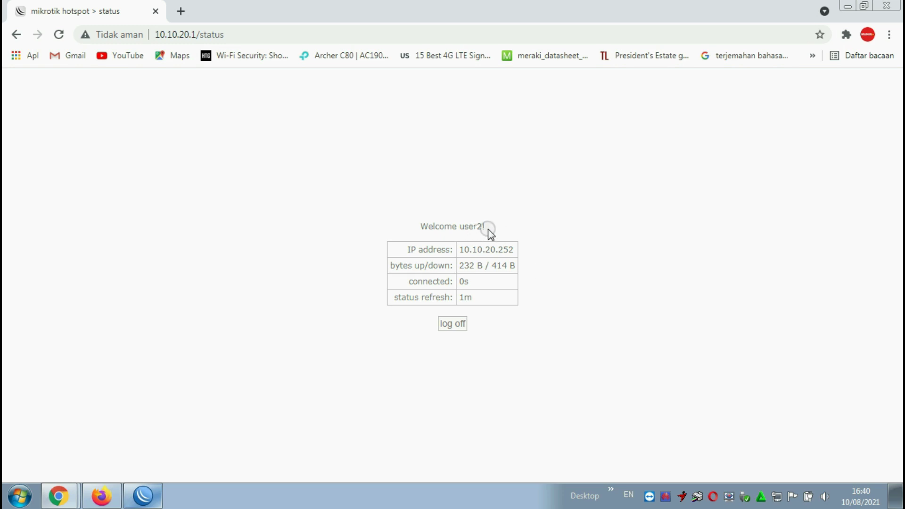
pyautogui.click(101, 496)
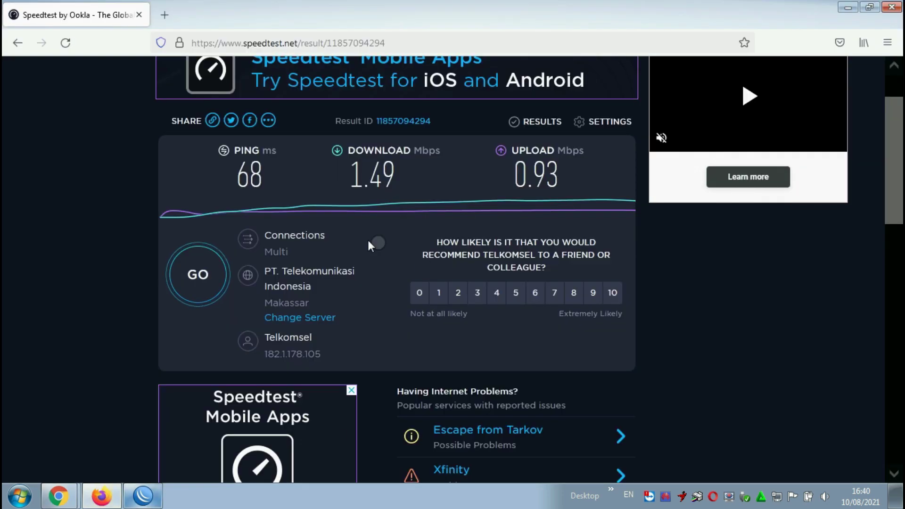
# - Start a new Speedtest, finishing at 43 ms ping, 0.84 Mbps download, 0.48 Mbps upload
pyautogui.click(202, 272)
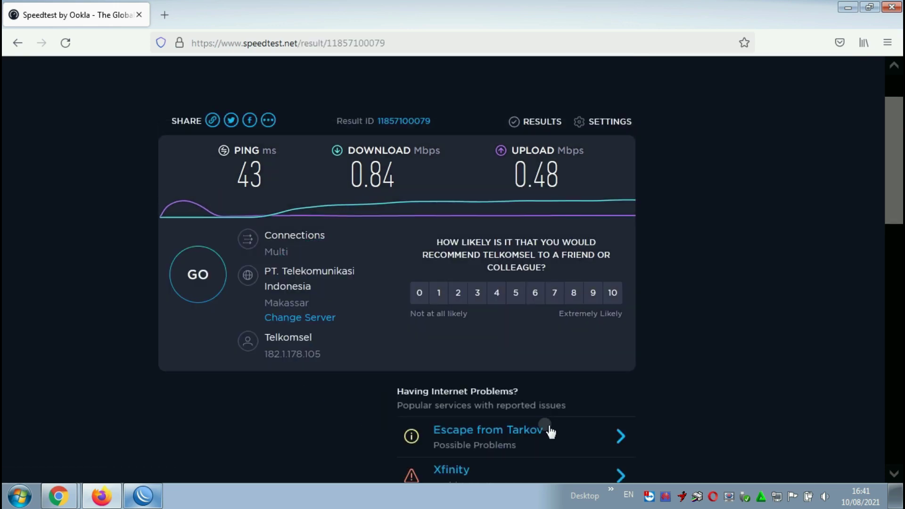
# - Reconnect to the hEX lite router via Neighbors and select the active hotspot session in Hotspot > Active
pyautogui.click(151, 495)
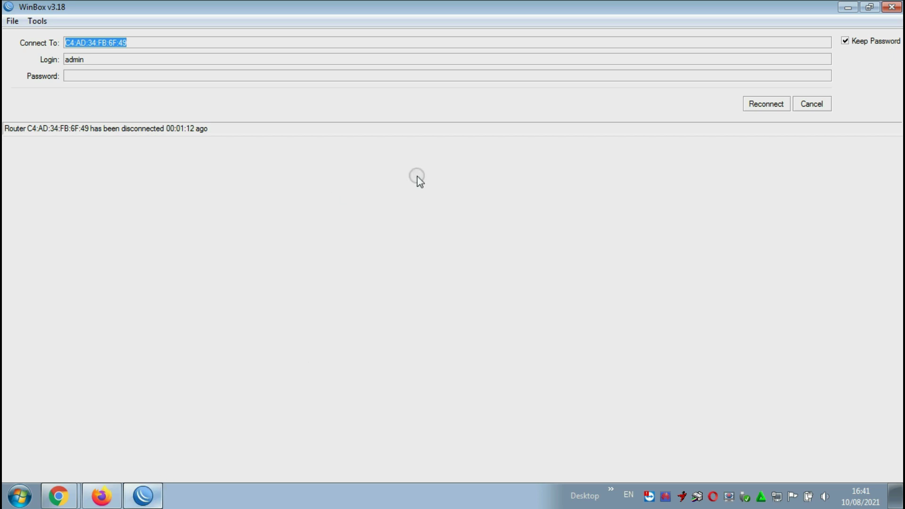
pyautogui.click(811, 104)
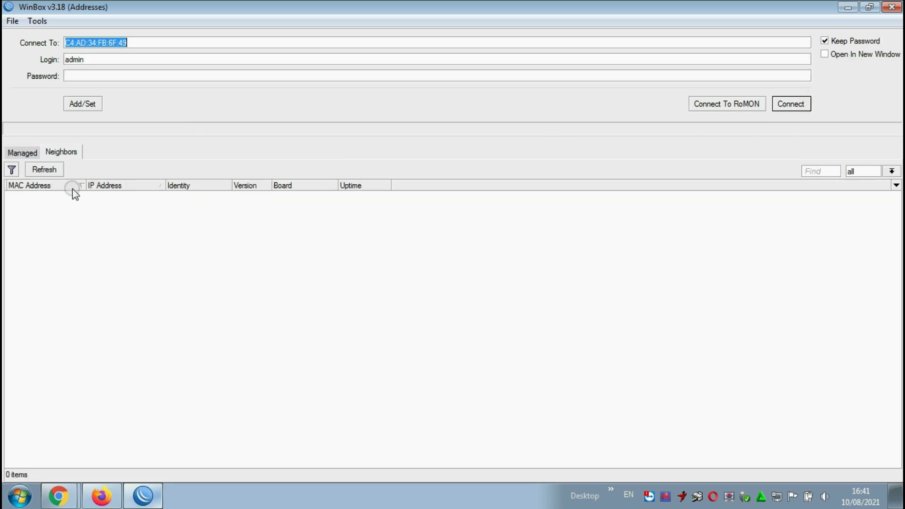
pyautogui.click(47, 197)
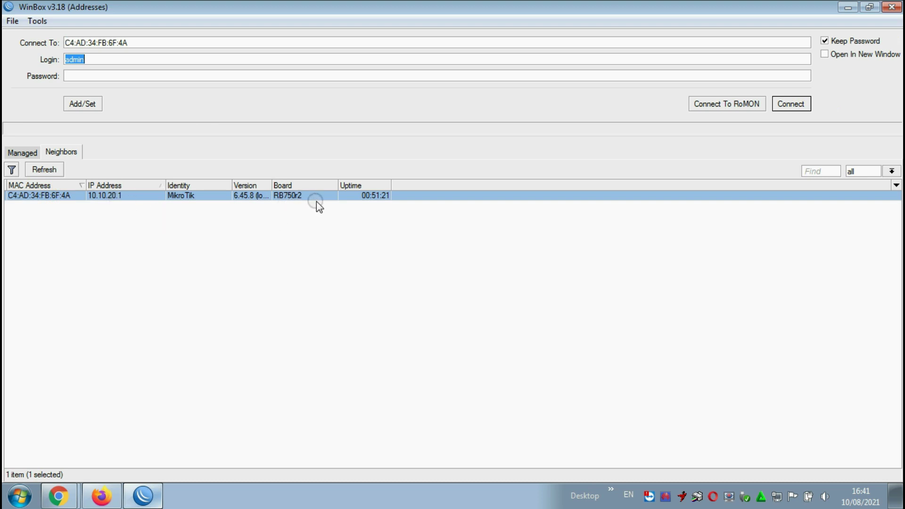
pyautogui.click(791, 104)
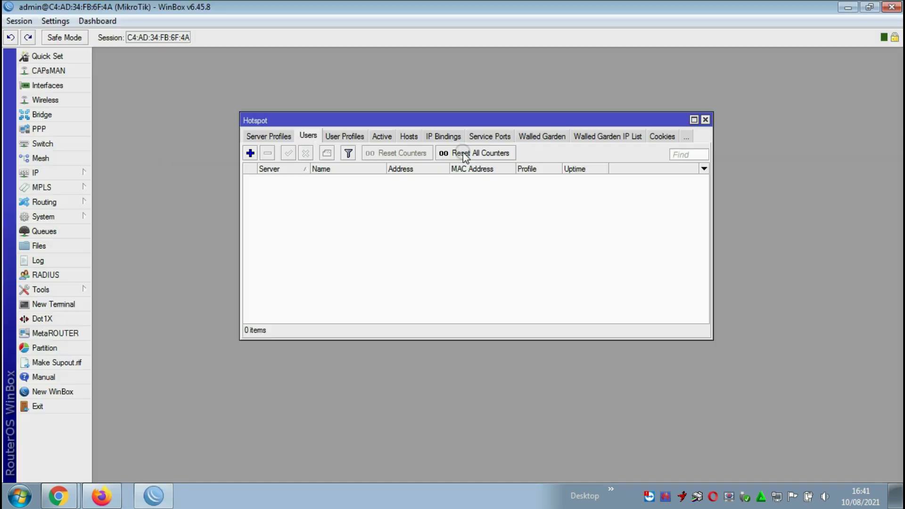
pyautogui.click(381, 137)
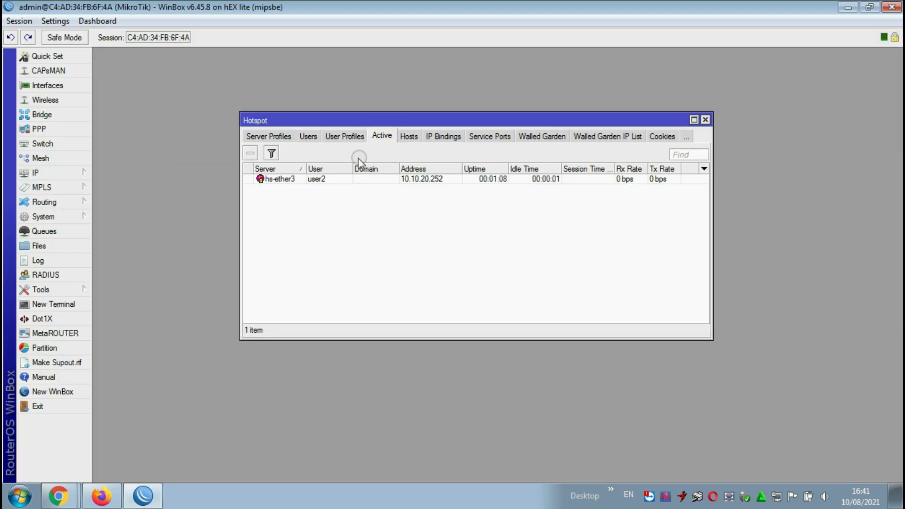
pyautogui.click(326, 181)
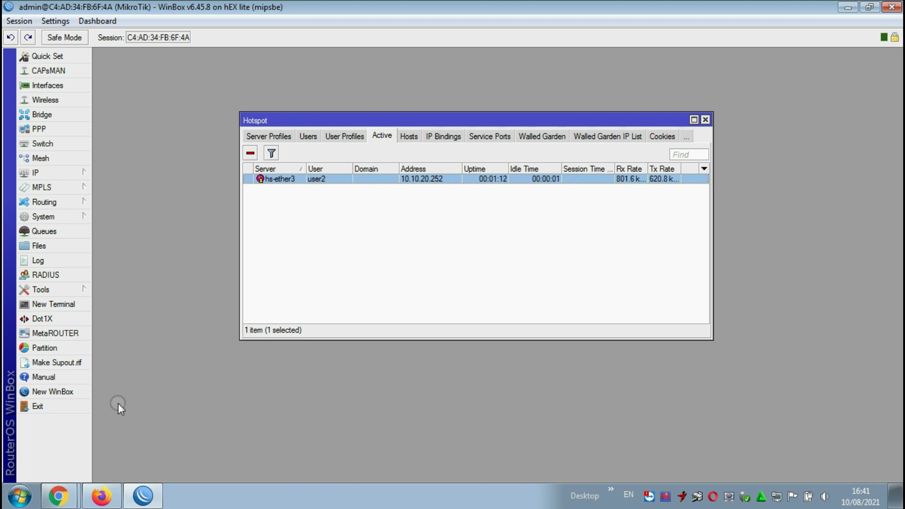
# - Start another Speedtest in Firefox, then return to WinBox's active session list
pyautogui.click(96, 494)
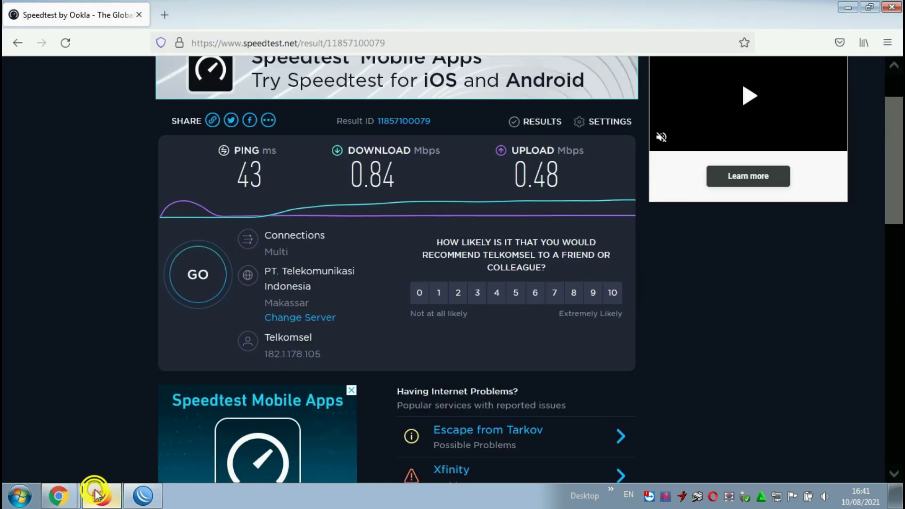
pyautogui.click(201, 269)
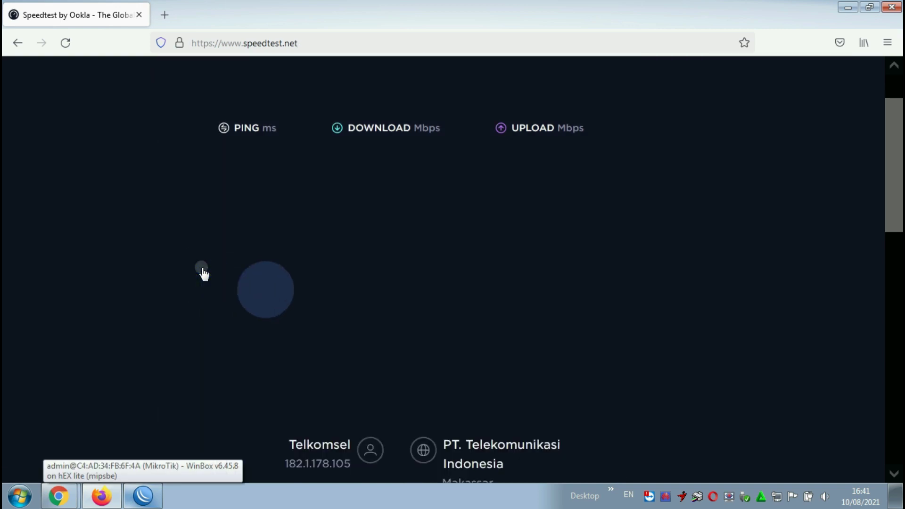
pyautogui.scroll(-1, 194, 290)
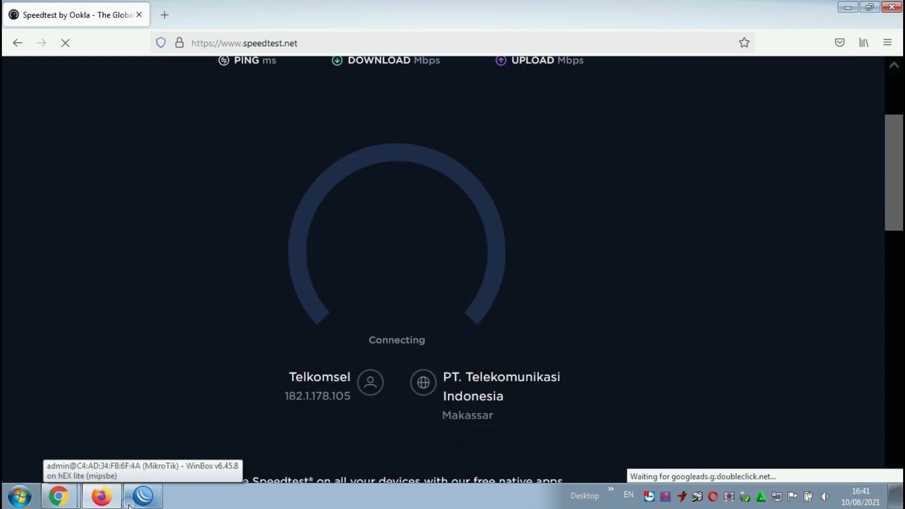
pyautogui.click(143, 496)
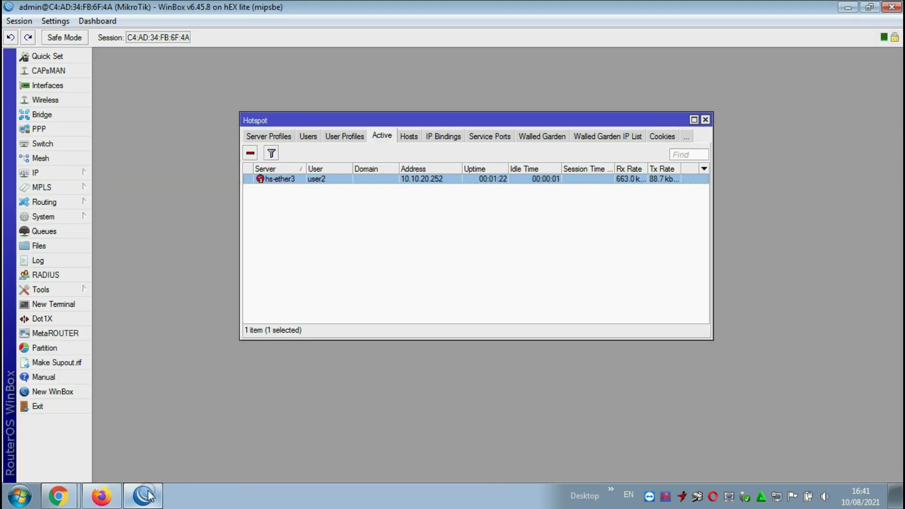
# - Review the hotspot server list and select the hs-ether3 server
pyautogui.click(259, 137)
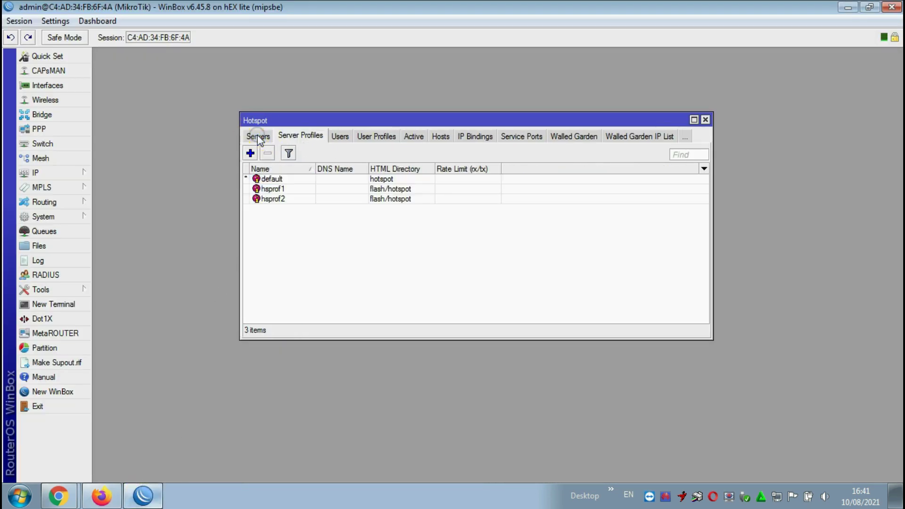
pyautogui.click(257, 138)
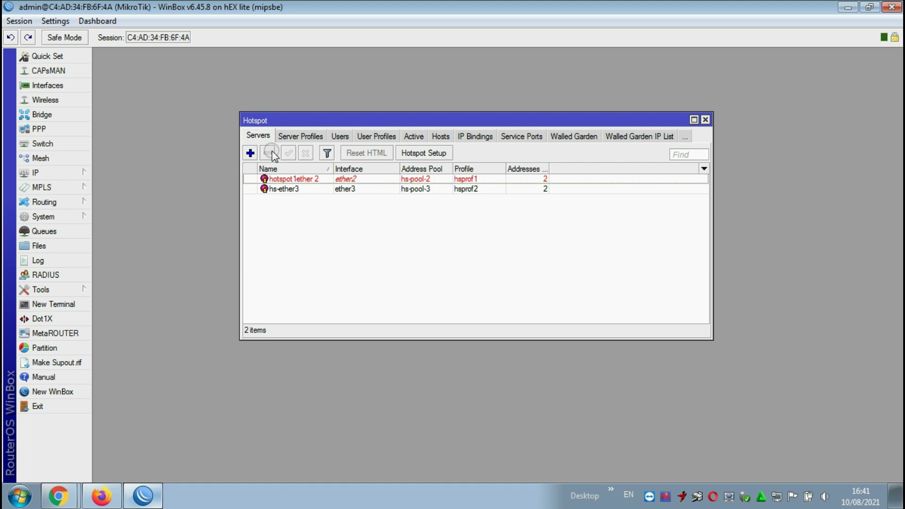
pyautogui.click(287, 189)
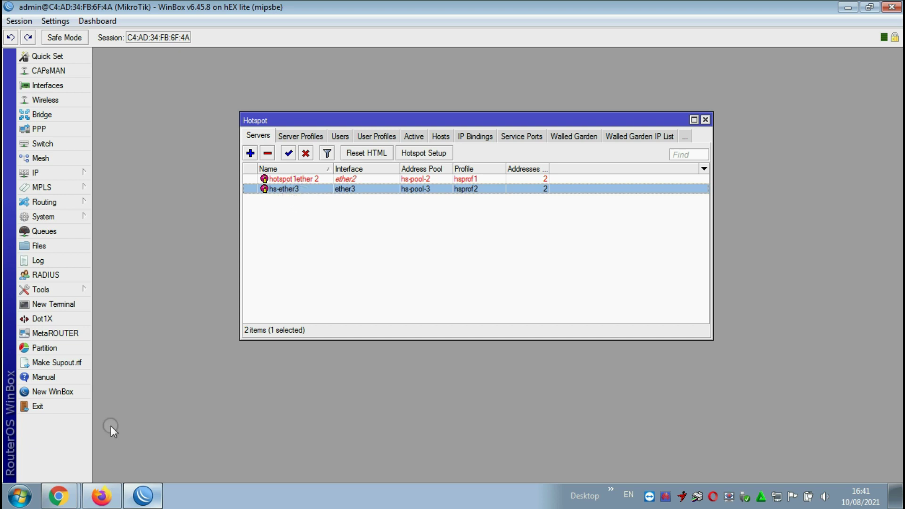
pyautogui.click(101, 496)
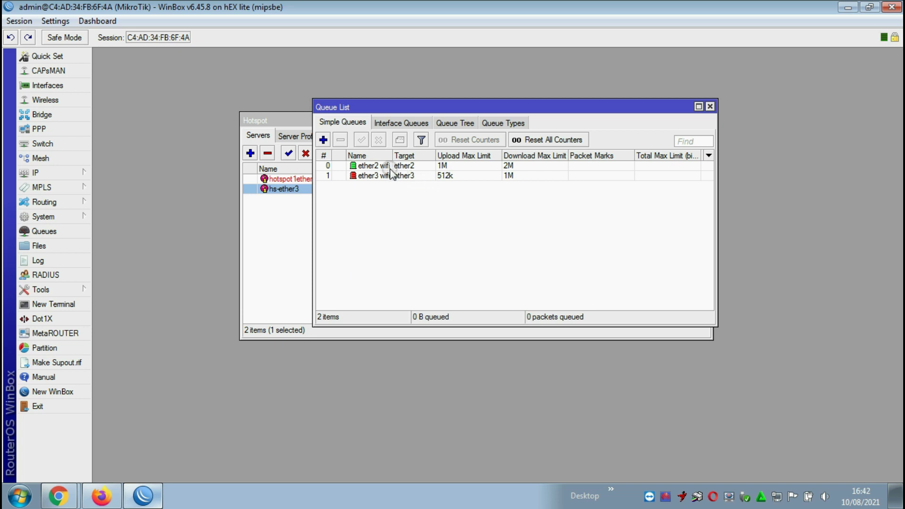
# - Remove the ether2 wifi and ether3 wifi simple queues and close the Queue List
pyautogui.click(391, 166)
pyautogui.click(373, 167)
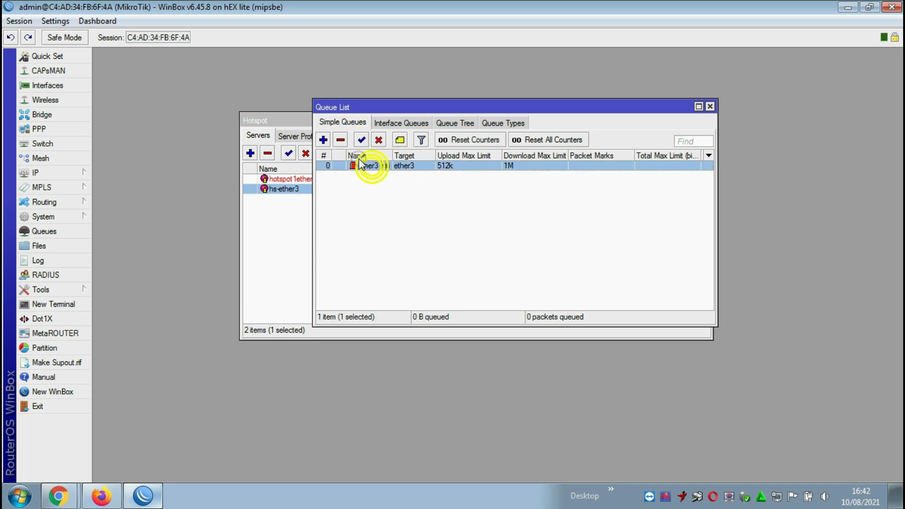
pyautogui.click(340, 139)
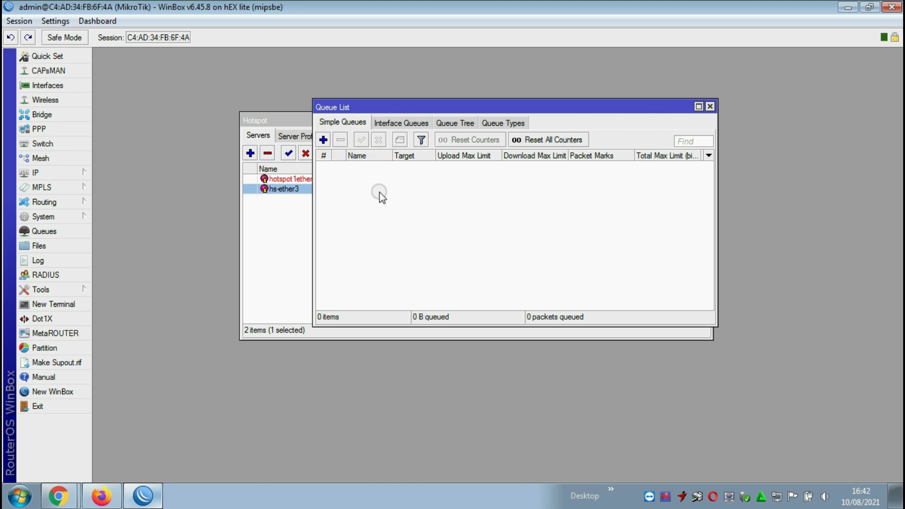
pyautogui.click(710, 106)
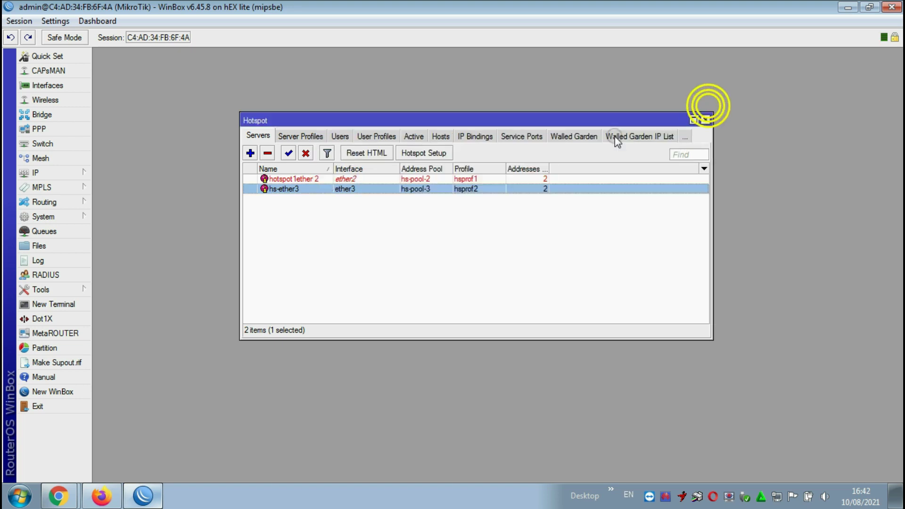
# - Start an unlimited Speedtest, confirm WinBox's queue list is empty, and return to watch the test
pyautogui.click(102, 495)
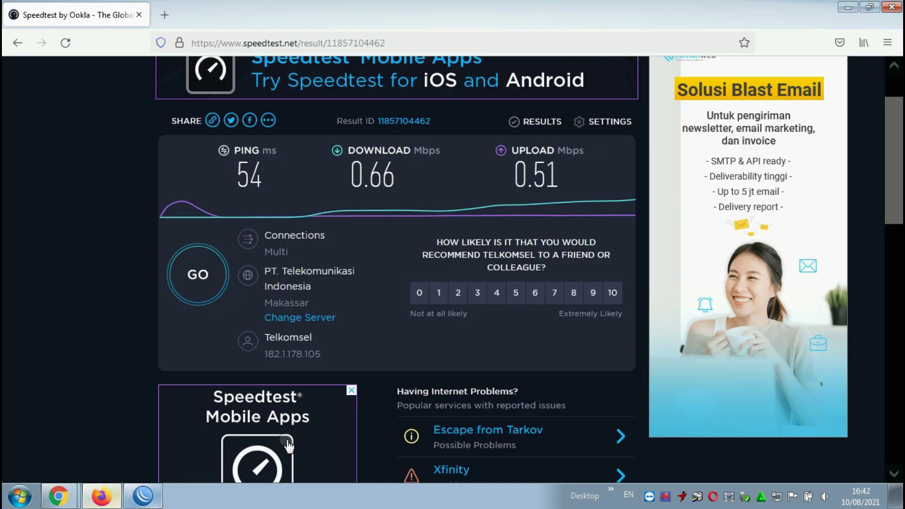
pyautogui.click(213, 277)
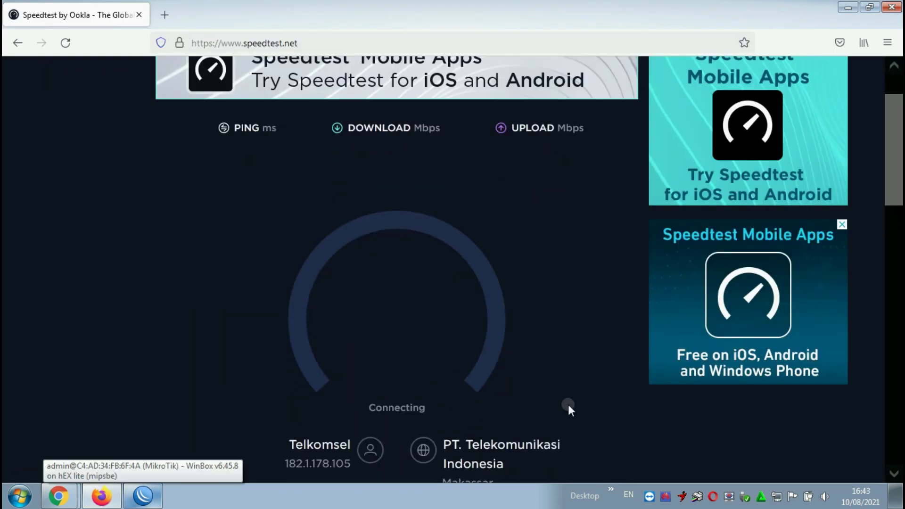
pyautogui.click(157, 492)
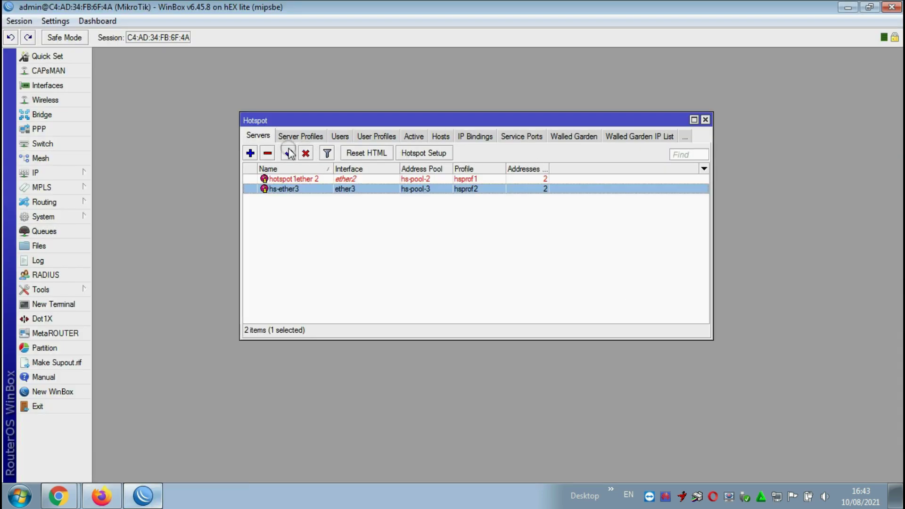
pyautogui.click(49, 232)
pyautogui.click(347, 169)
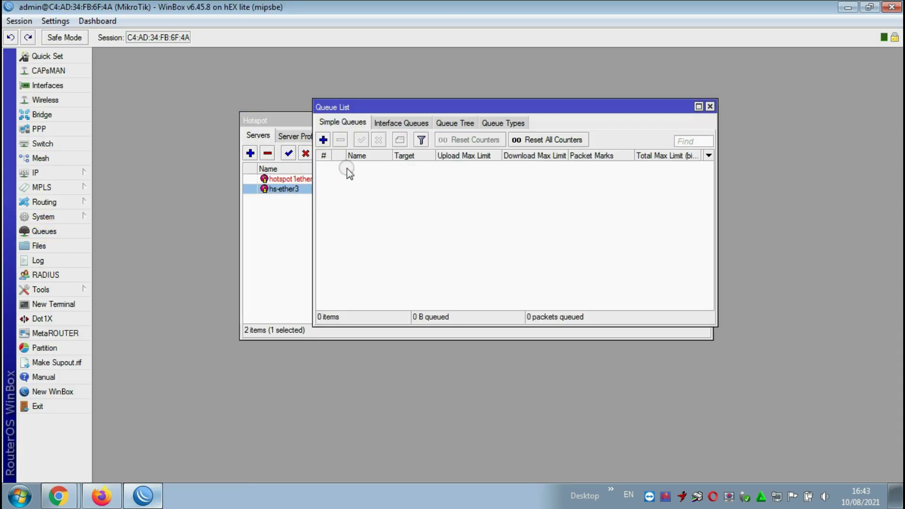
pyautogui.click(324, 140)
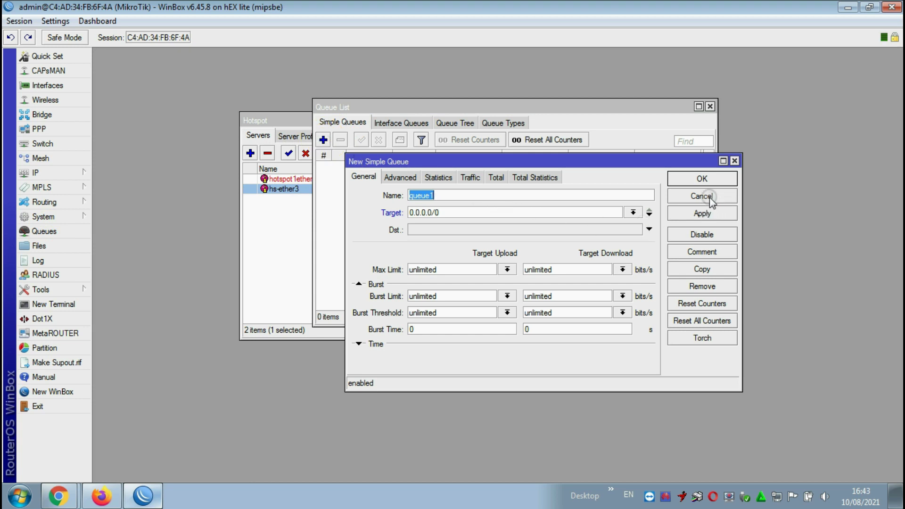
pyautogui.click(734, 162)
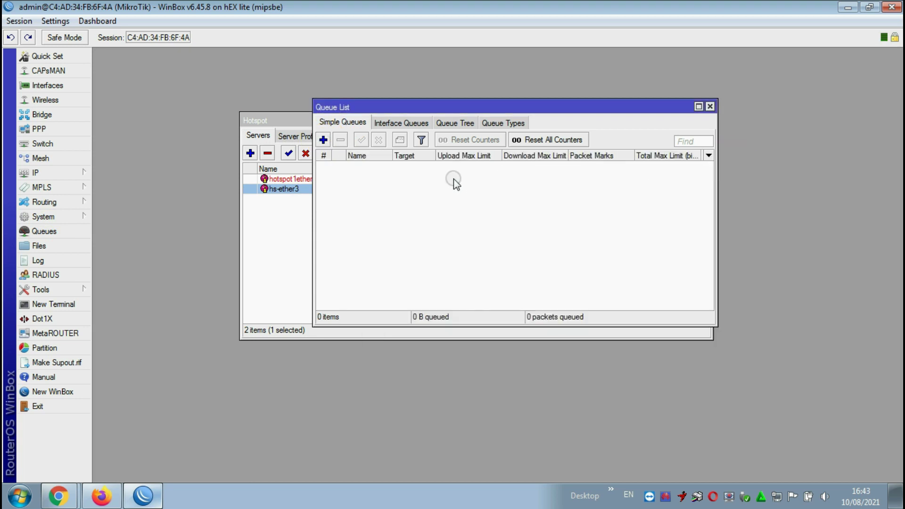
pyautogui.click(102, 495)
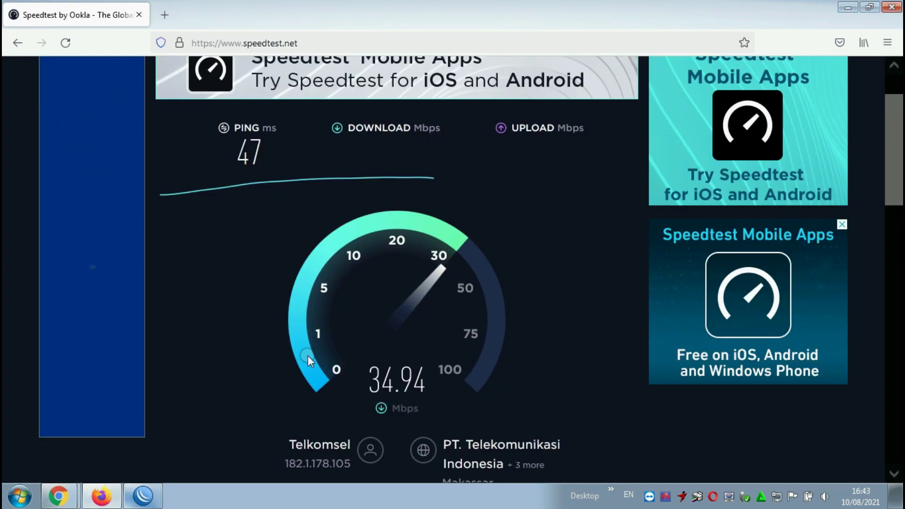